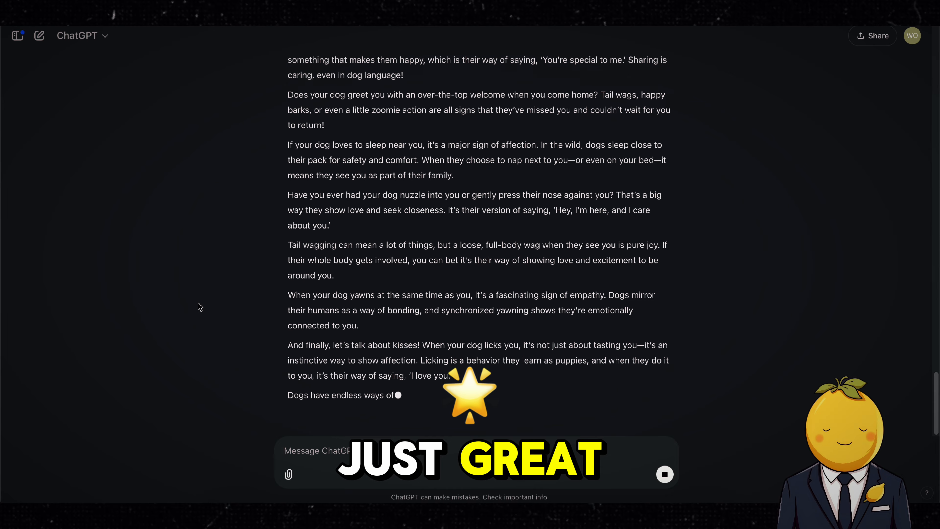
Step: Select the dog-affection script text in ChatGPT's response to copy it
left_click_drag(333, 368, 283, 162)
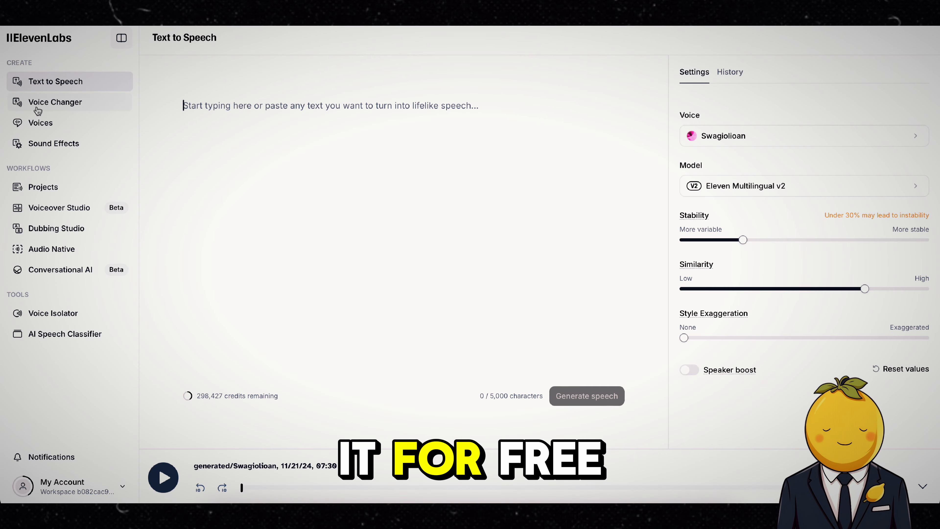
Step: Open the ElevenLabs voice library, filter to Conversational voices, preview several, and use the Miranda voice for text to speech
left_click(50, 127)
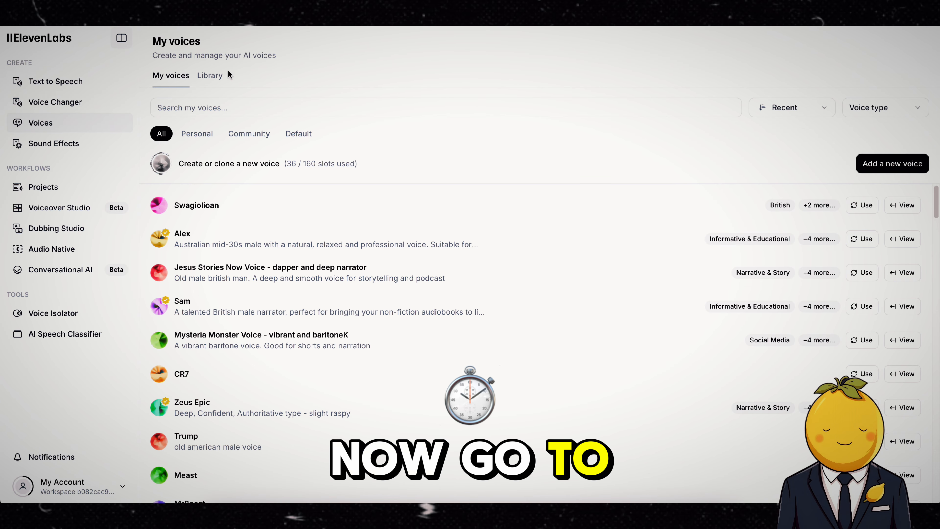
left_click(221, 76)
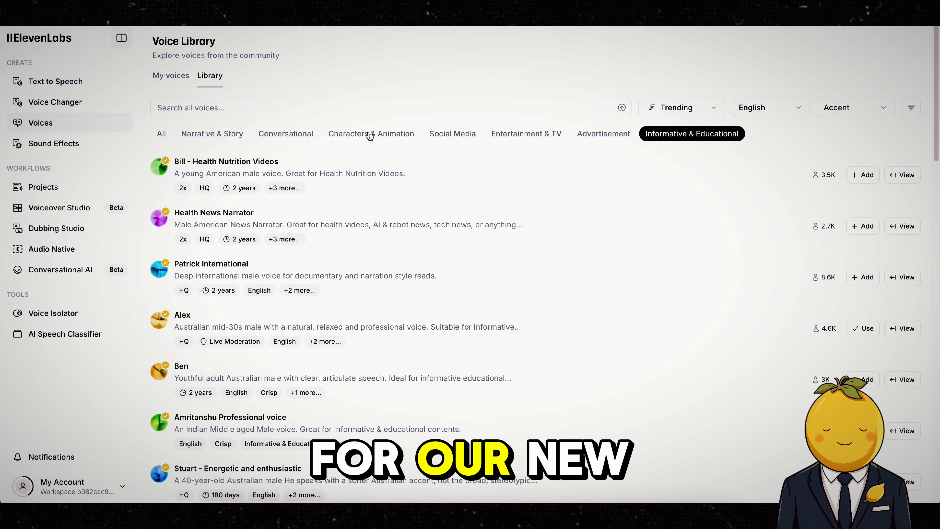
left_click(272, 134)
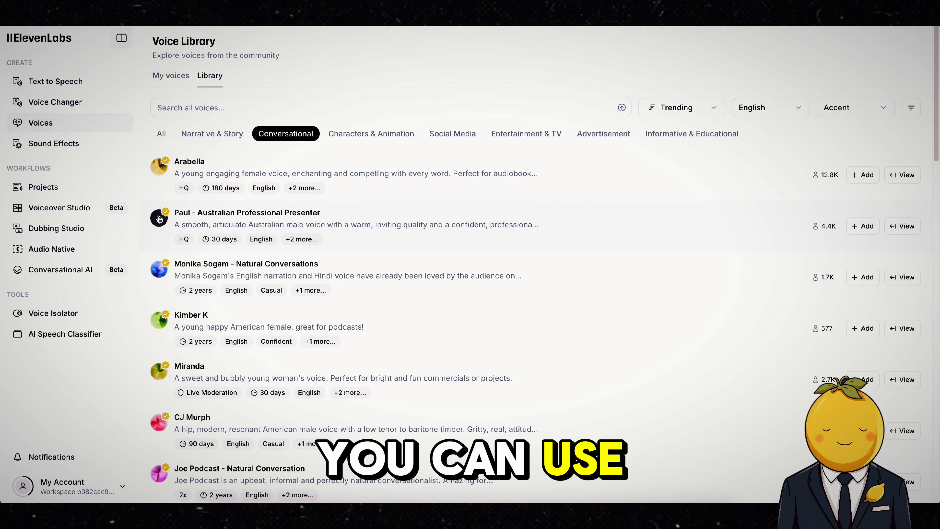
left_click(159, 167)
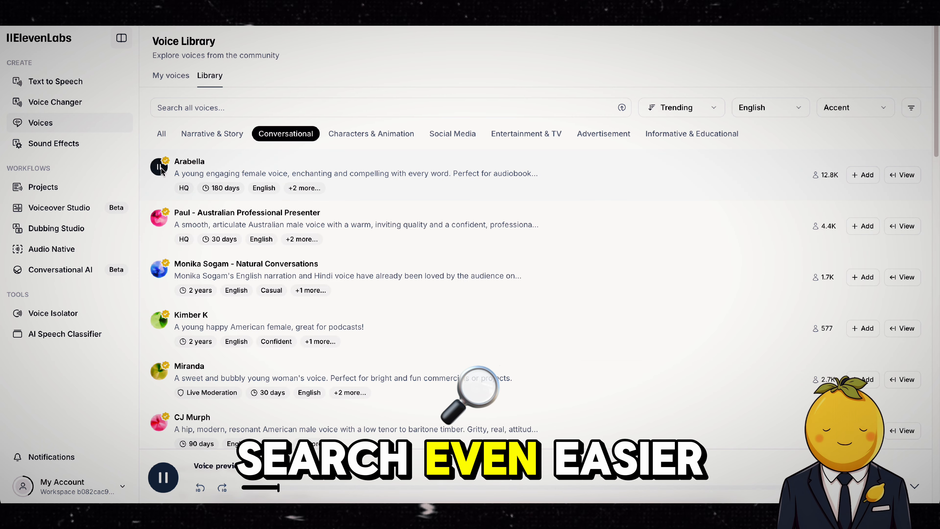
left_click(158, 270)
left_click(159, 371)
scroll(156, 376, "down", 1)
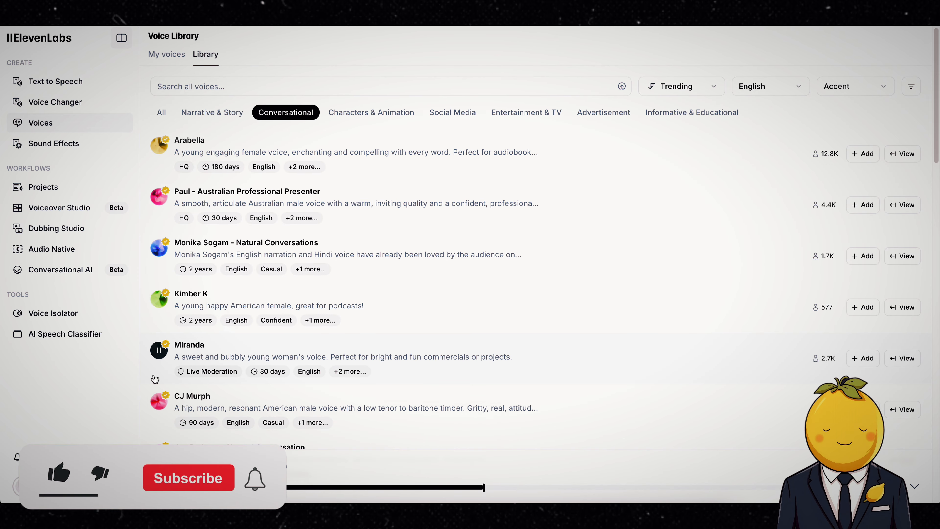
left_click(863, 358)
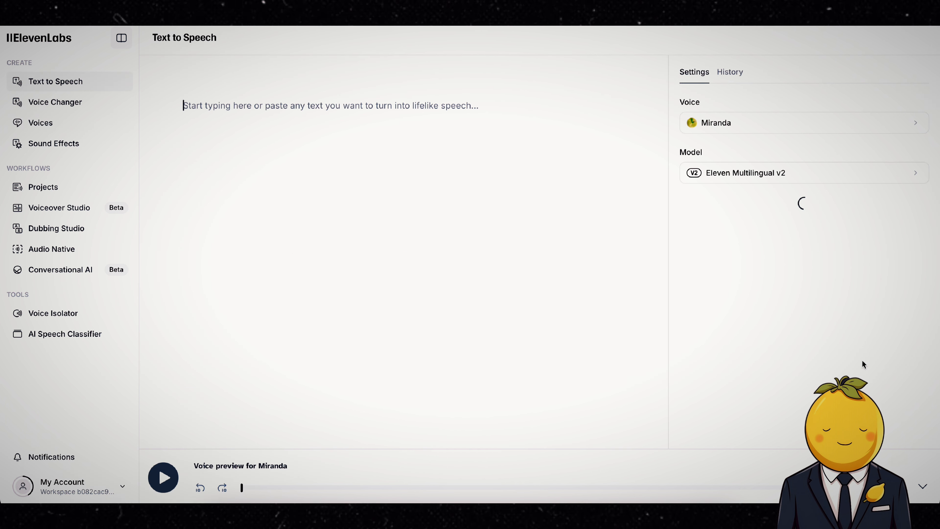
Step: Paste the copied script into the text to speech editor
key("ctrl+v")
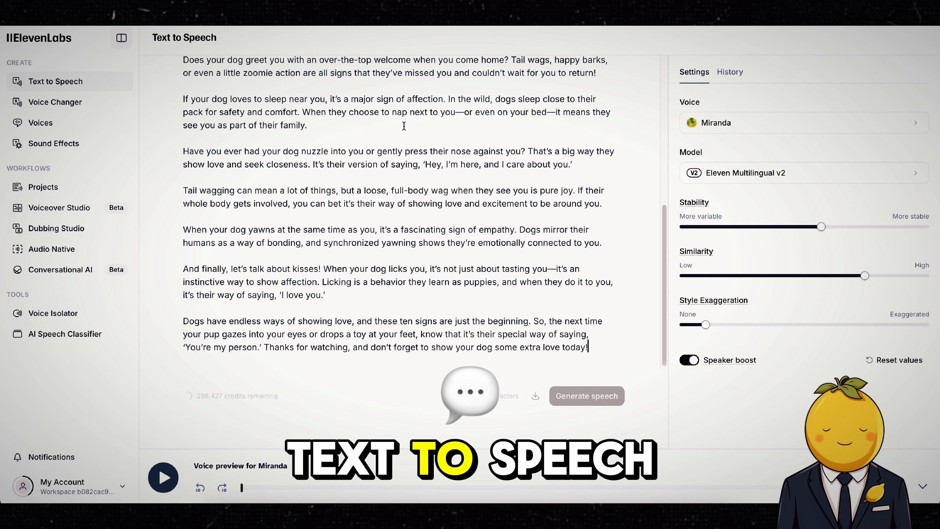
scroll(378, 169, "up", 6)
scroll(377, 174, "down", 6)
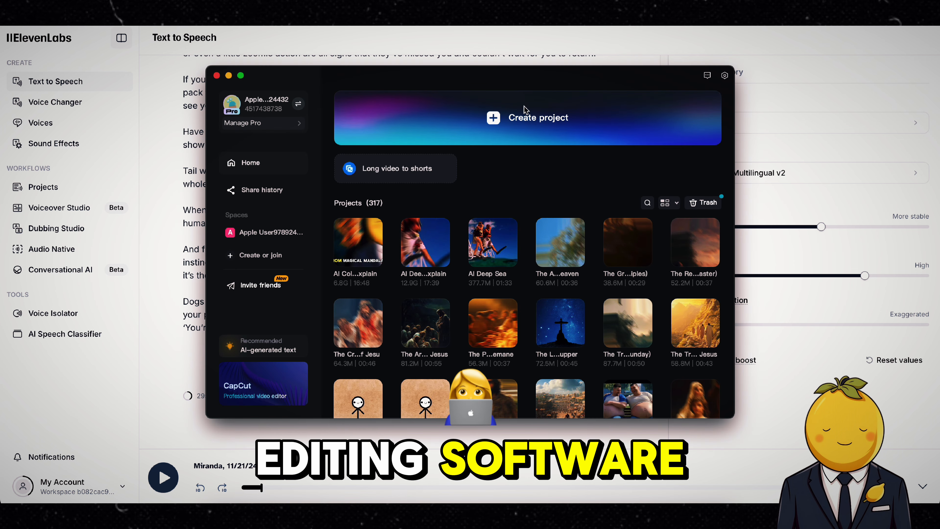
Step: Switch to CapCut, create a new project, and bring the ElevenLabs MP3 from Downloads onto the timeline
left_click(524, 109)
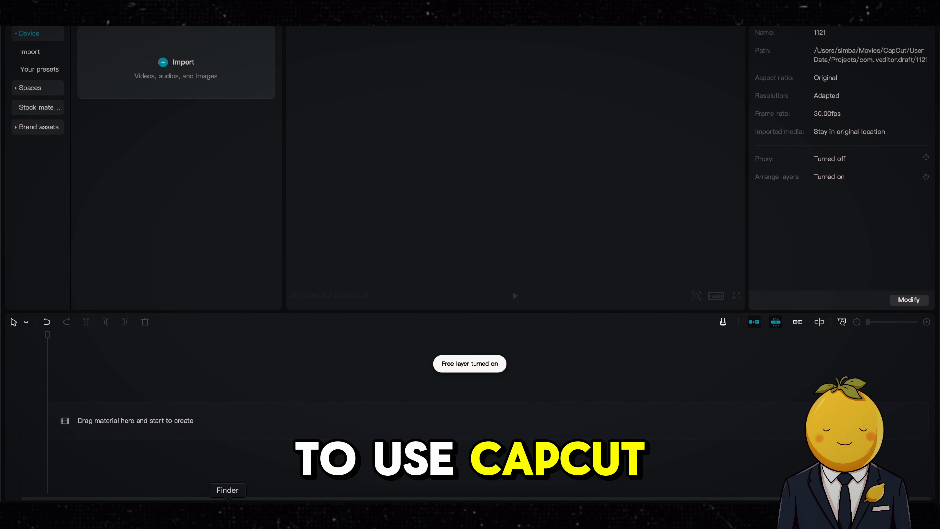
left_click(226, 514)
left_click(321, 123)
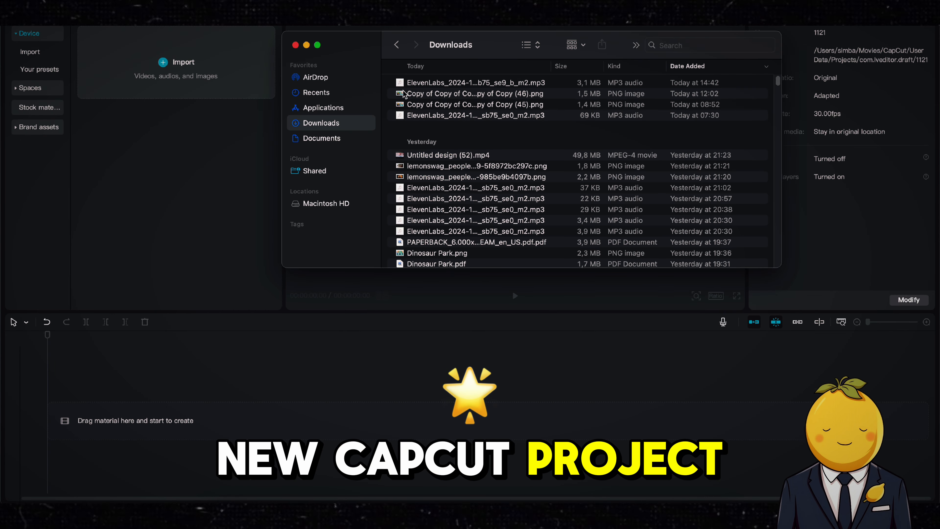
left_click_drag(414, 82, 210, 413)
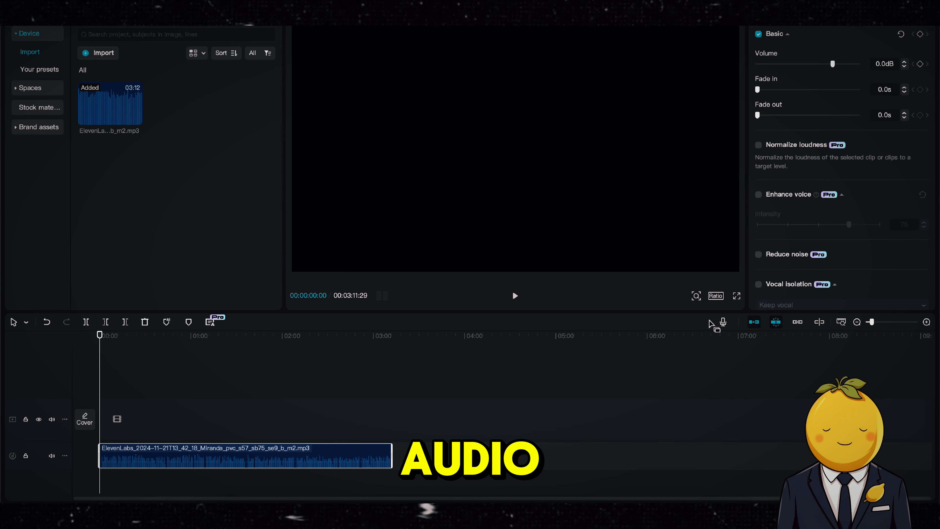
Step: Zoom into the timeline and play back the beginning of the narration
left_click_drag(872, 322, 889, 322)
left_click_drag(100, 455, 105, 456)
left_click_drag(116, 456, 111, 456)
key("space")
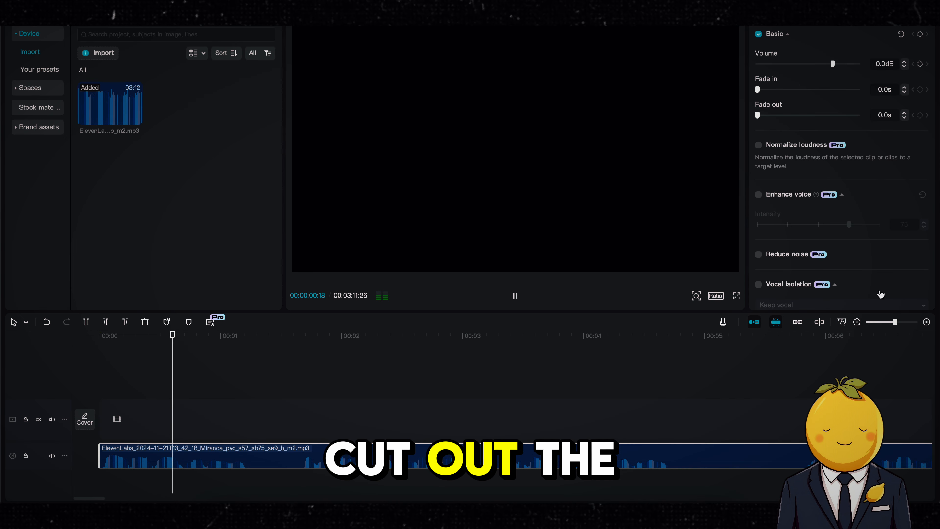
key("space")
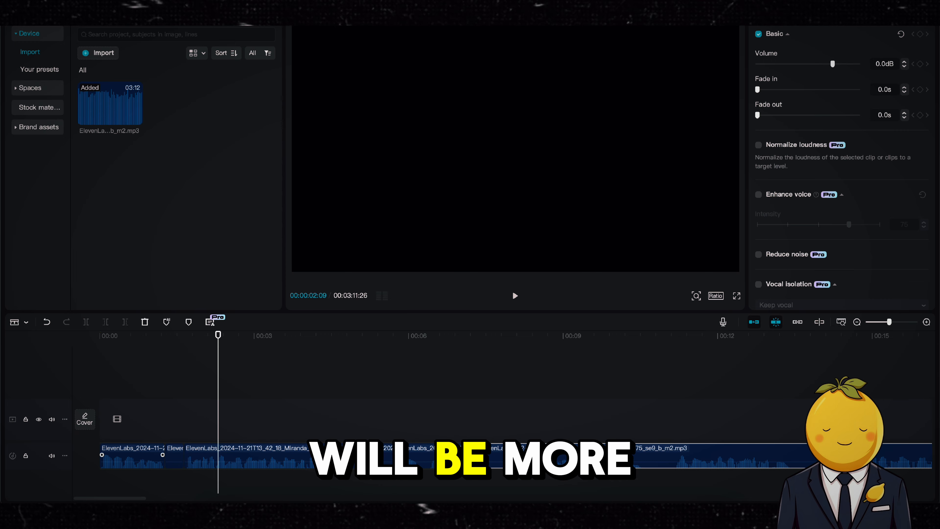
Step: Scroll along the split narration track to inspect its segments and pauses
scroll(672, 459, "right", 15)
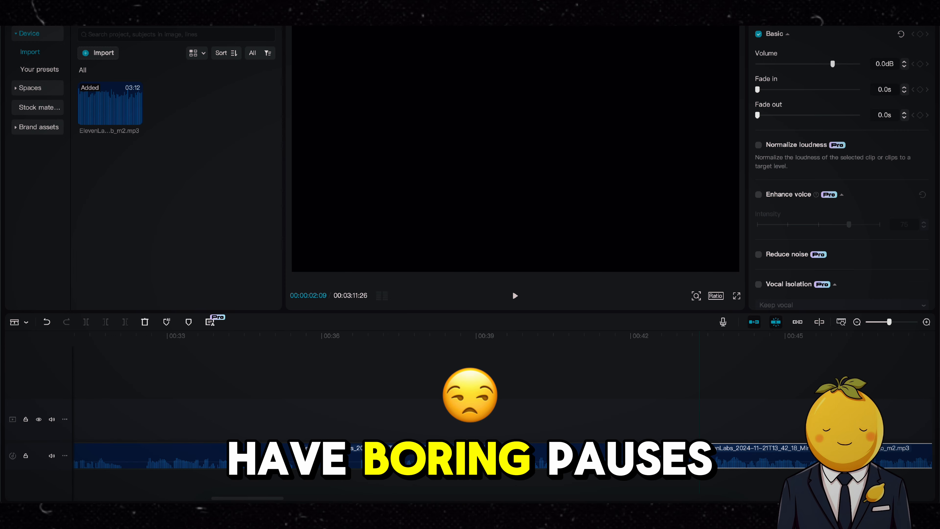
scroll(578, 449, "right", 18)
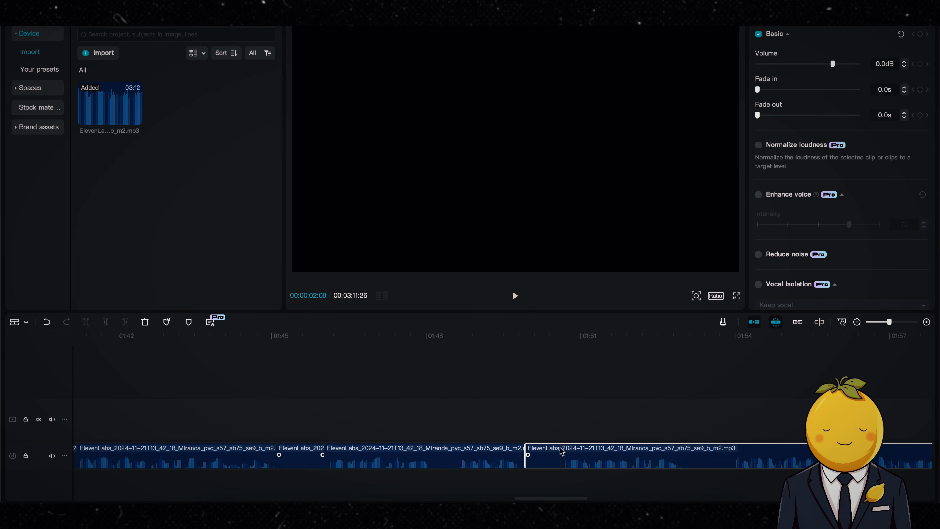
scroll(540, 455, "right", 12)
key("a")
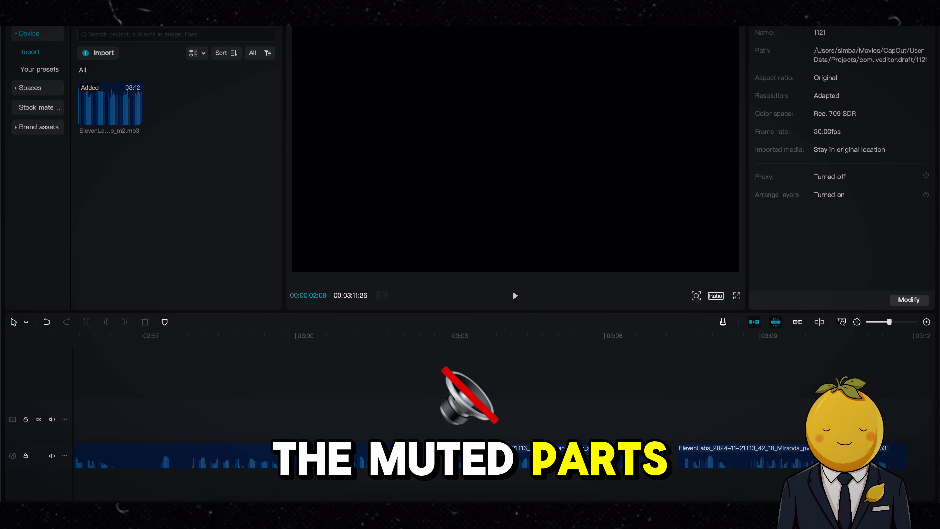
left_click_drag(889, 322, 884, 322)
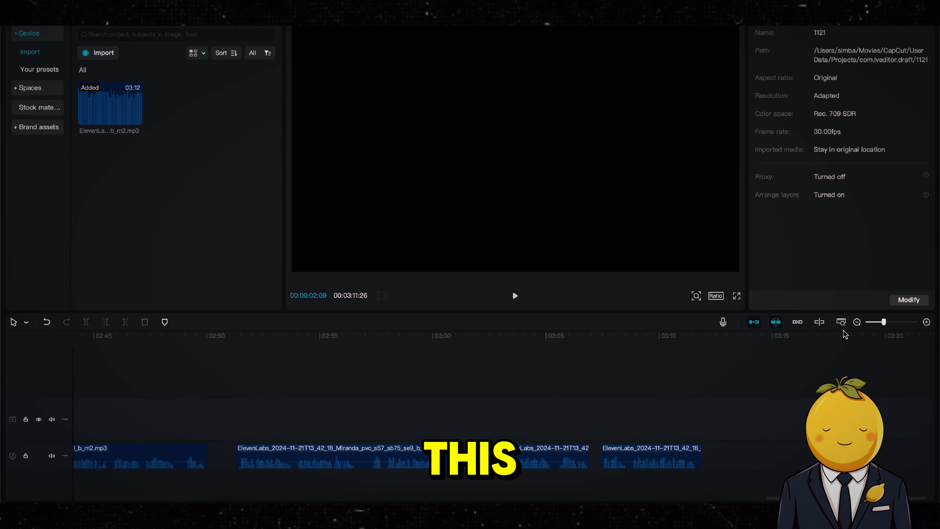
Step: Select a silent segment of the narration and delete it
scroll(287, 465, "left", 15)
scroll(287, 466, "left", 20)
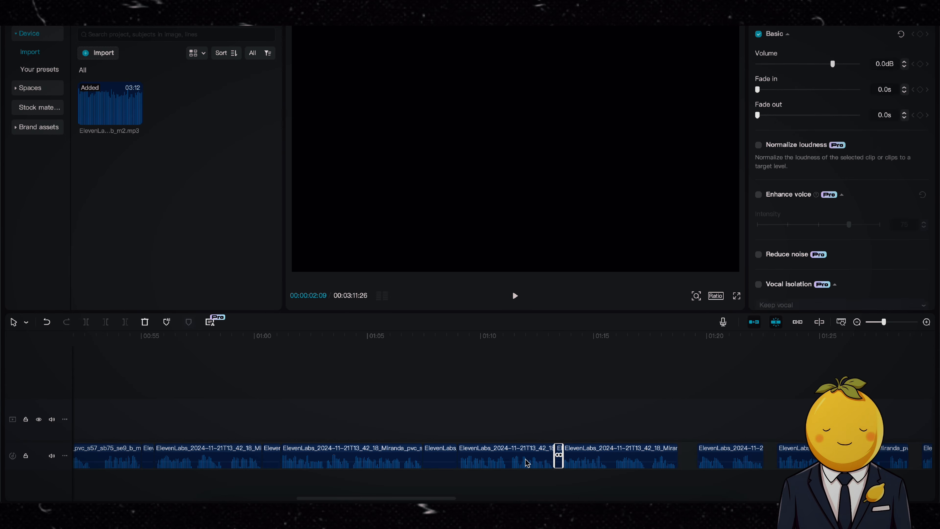
scroll(533, 463, "left", 8)
left_click(273, 459)
key("Delete")
Step: Drag the remaining narration clips left to close the gaps left by the removed pauses
left_click_drag(309, 461, 263, 461)
left_click_drag(777, 455, 447, 458)
scroll(683, 455, "right", 8)
left_click(852, 419)
scroll(632, 462, "right", 8)
left_click(471, 419)
scroll(447, 458, "right", 8)
left_click(728, 458)
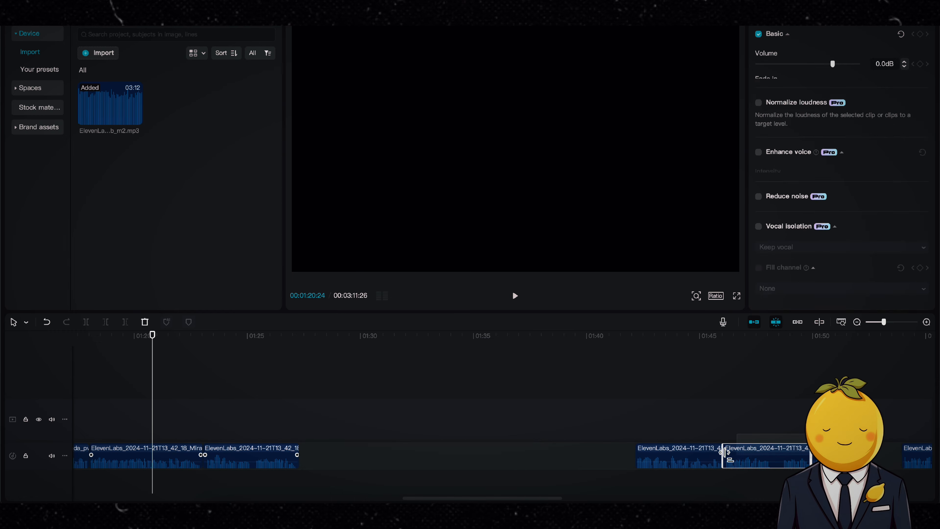
scroll(728, 458, "right", 8)
left_click_drag(330, 456, 188, 455)
left_click_drag(726, 459, 309, 460)
left_click_drag(870, 462, 453, 462)
scroll(454, 461, "right", 8)
left_click_drag(678, 458, 333, 458)
scroll(678, 458, "right", 8)
left_click_drag(405, 464, 154, 464)
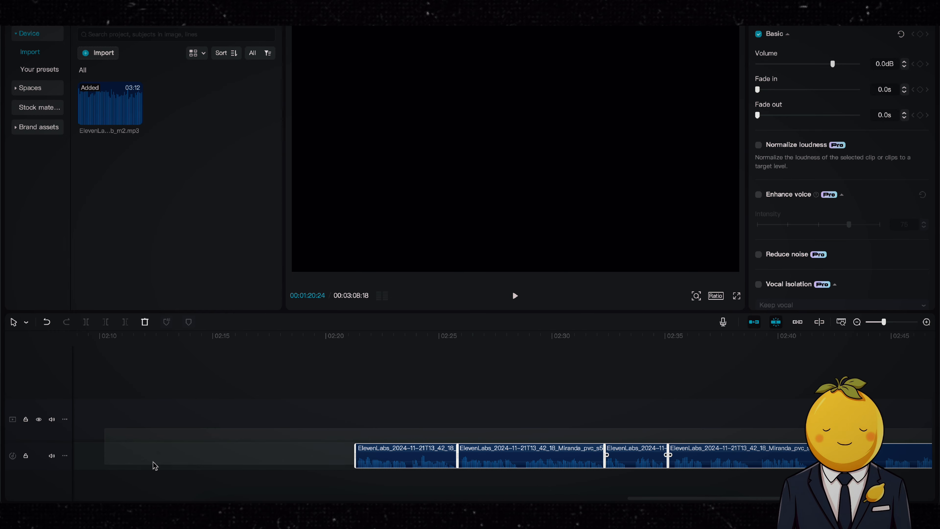
Step: Zoom out to view the whole narration and move the playhead back to the start
scroll(153, 464, "left", 8)
left_click(452, 419)
left_click_drag(883, 322, 877, 322)
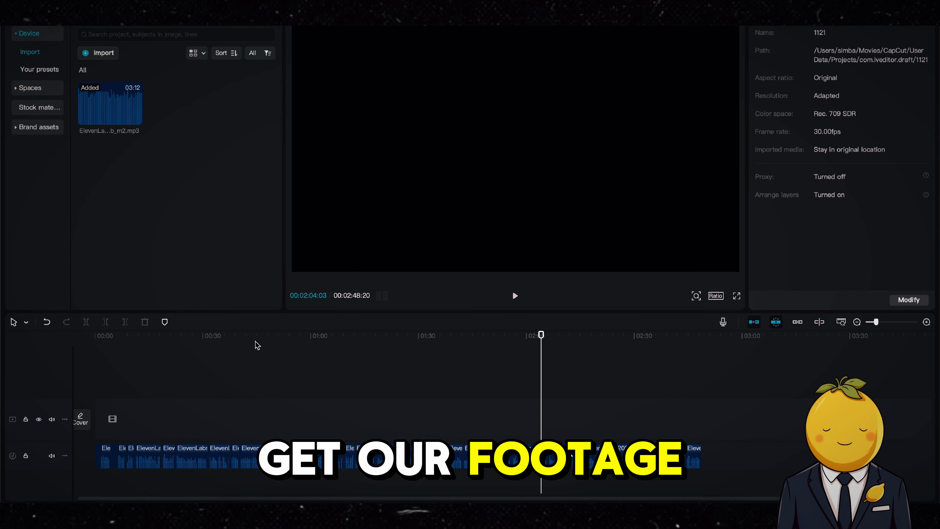
left_click_drag(208, 336, 84, 344)
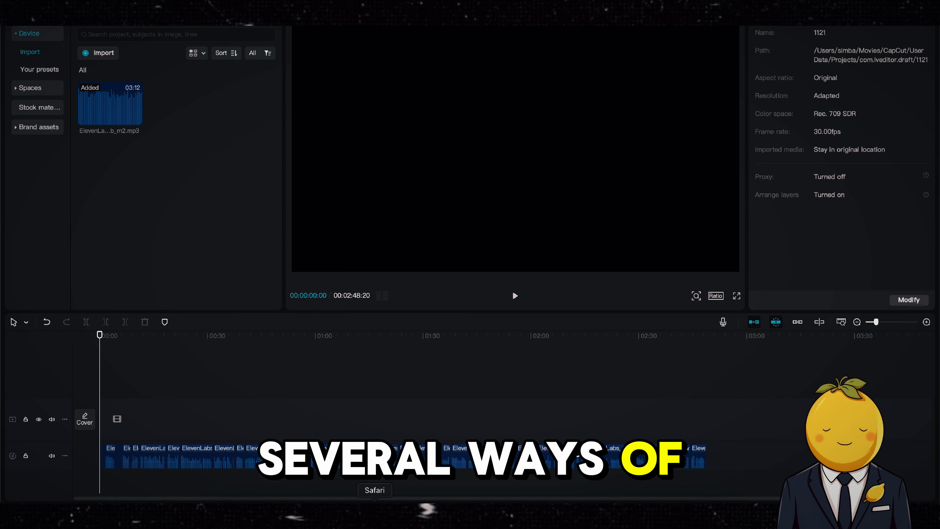
Step: In ChatGPT, send the prompt 'please give me scene suggestions so I can illustrate the entire video'
left_click(374, 514)
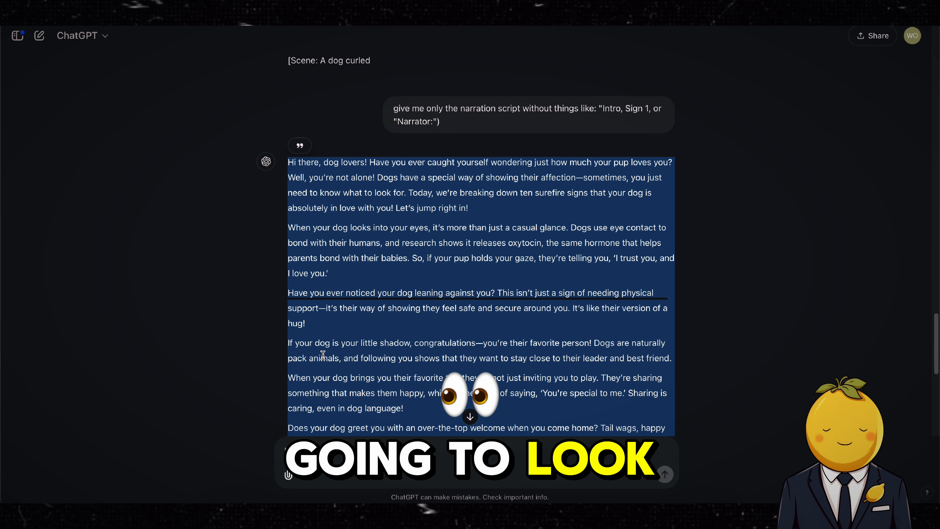
left_click(351, 438)
scroll(352, 438, "down", 10)
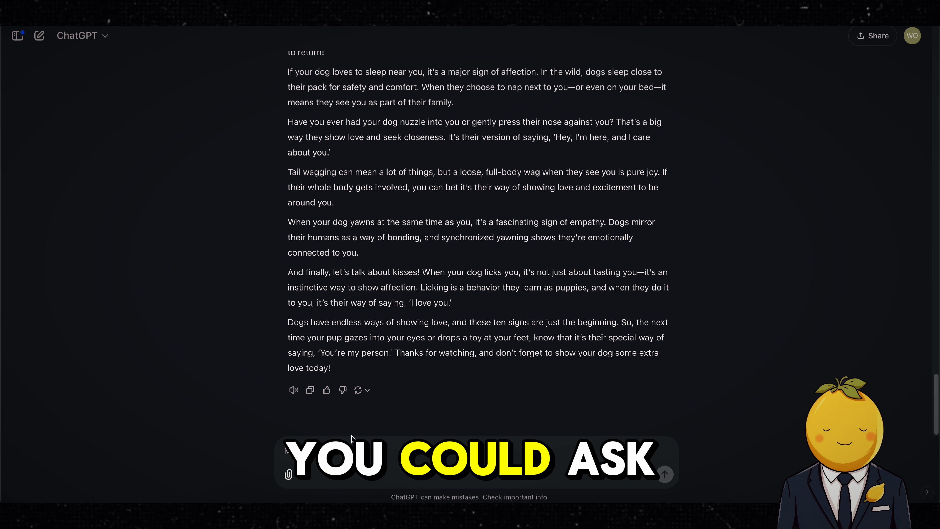
type("pl")
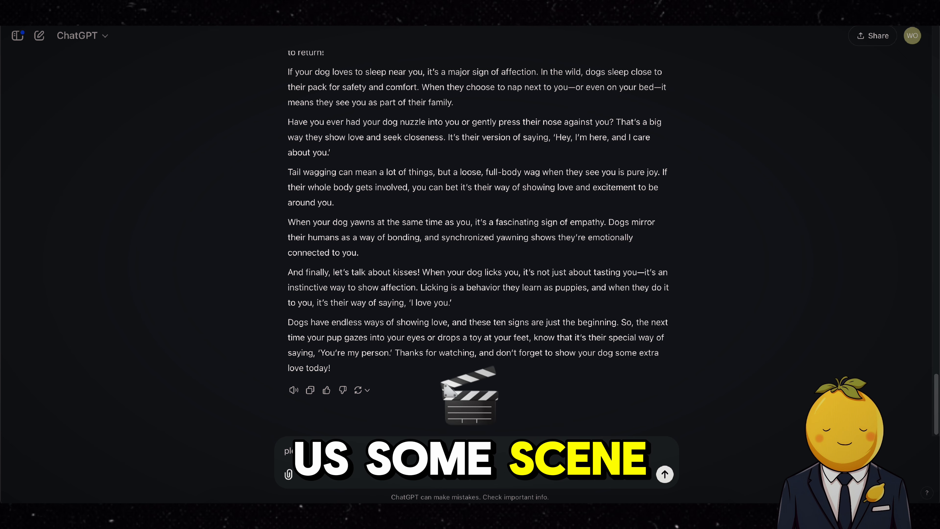
type("ease giv")
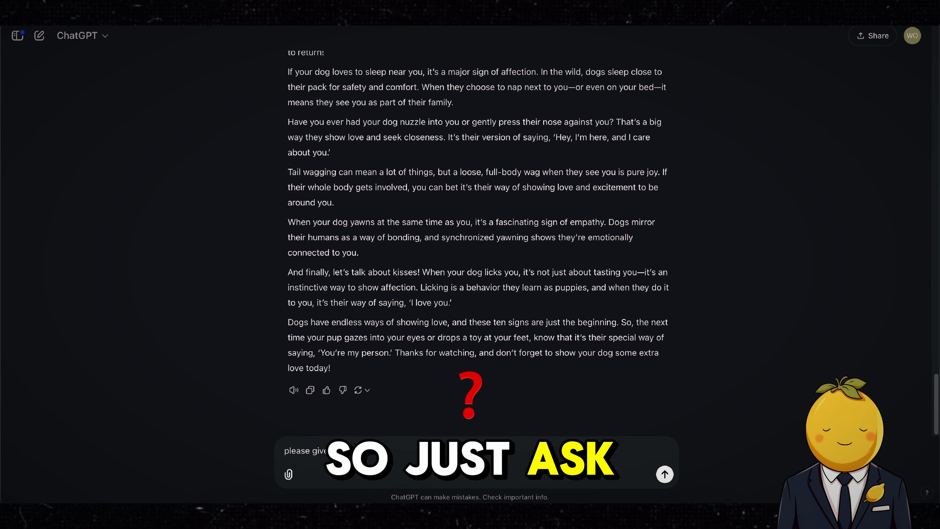
type("e me scene suggestions so I can")
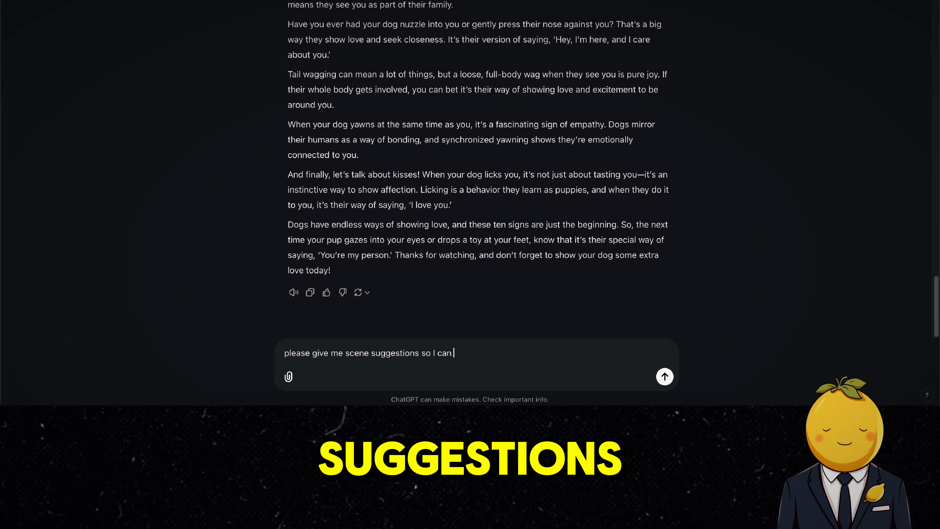
type(" illustrate the entire video")
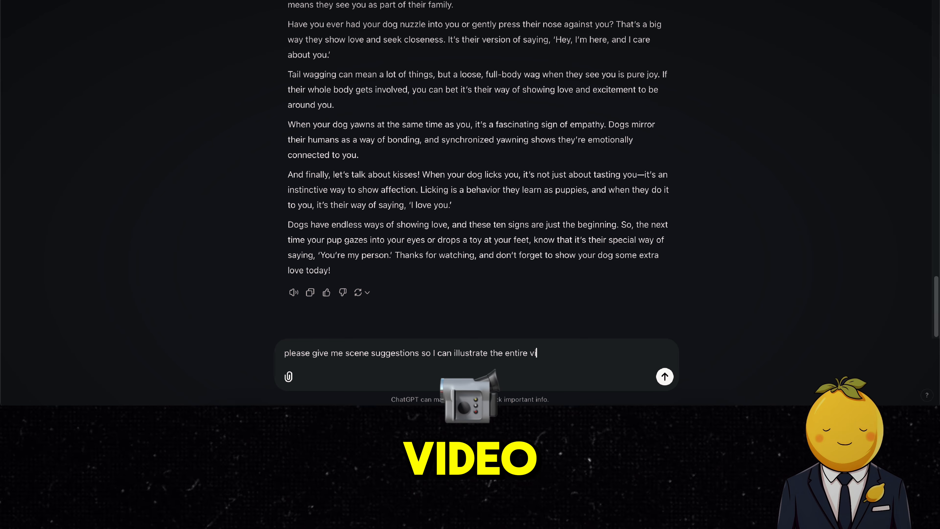
key("Return")
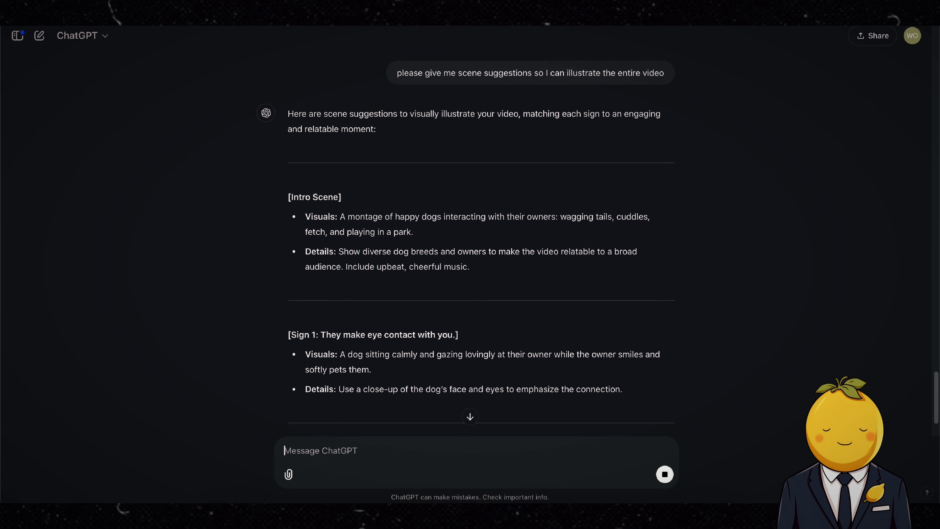
scroll(378, 256, "down", 3)
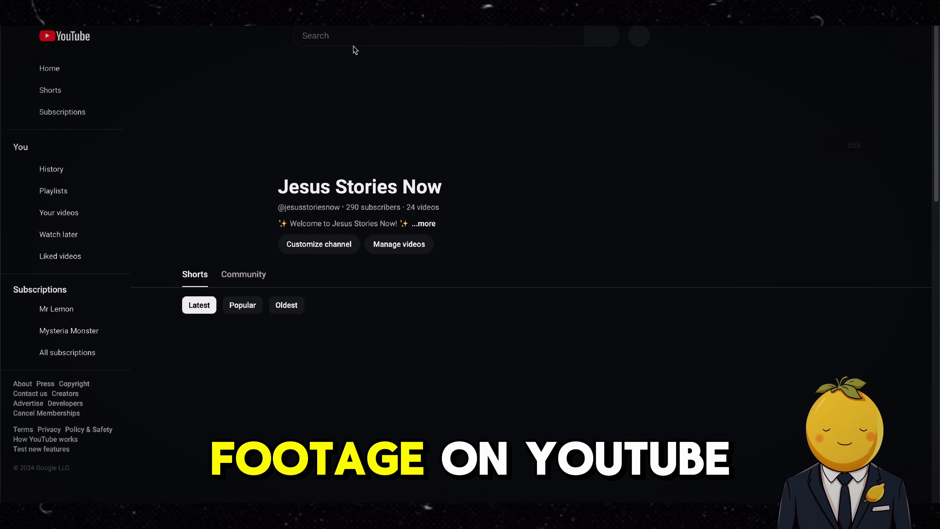
Step: Search YouTube for 'happy dogs together' and filter the results to Creative Commons videos
left_click(352, 36)
type("happy dogs together")
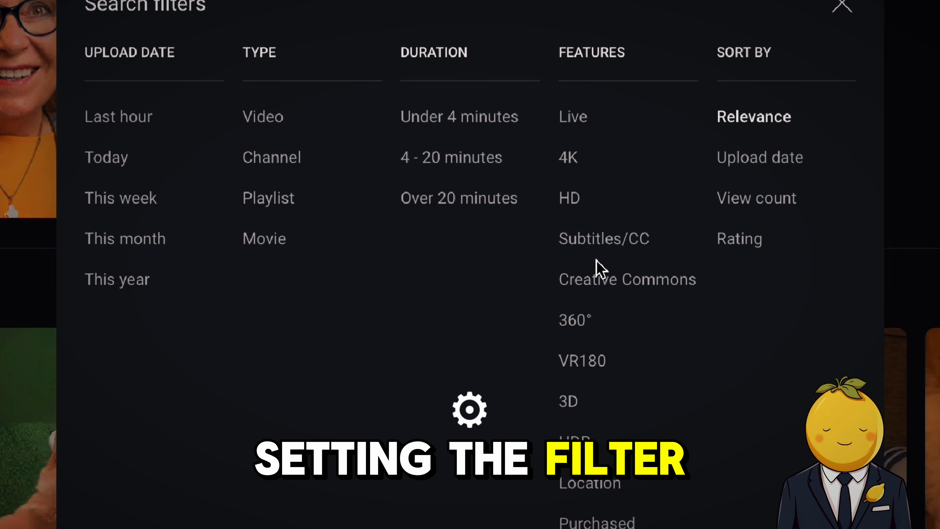
left_click(597, 277)
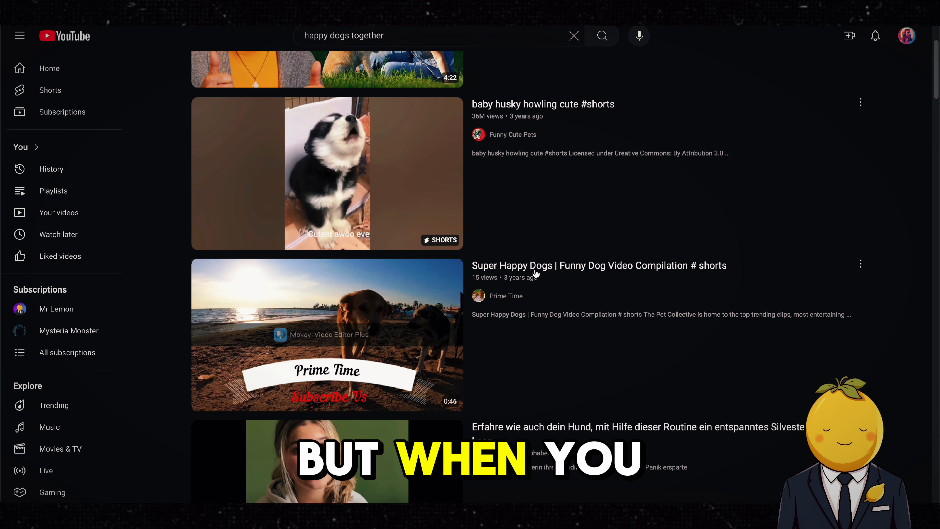
scroll(676, 283, "down", 10)
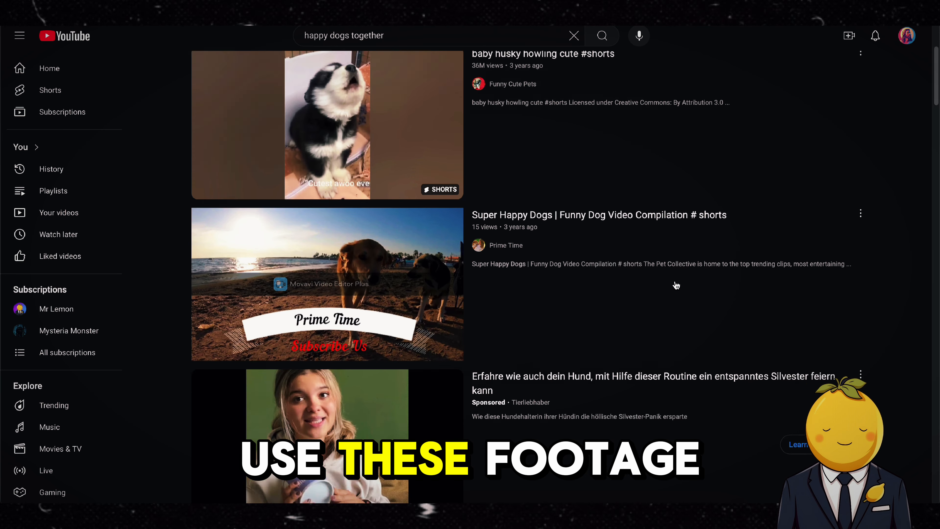
scroll(622, 306, "down", 4)
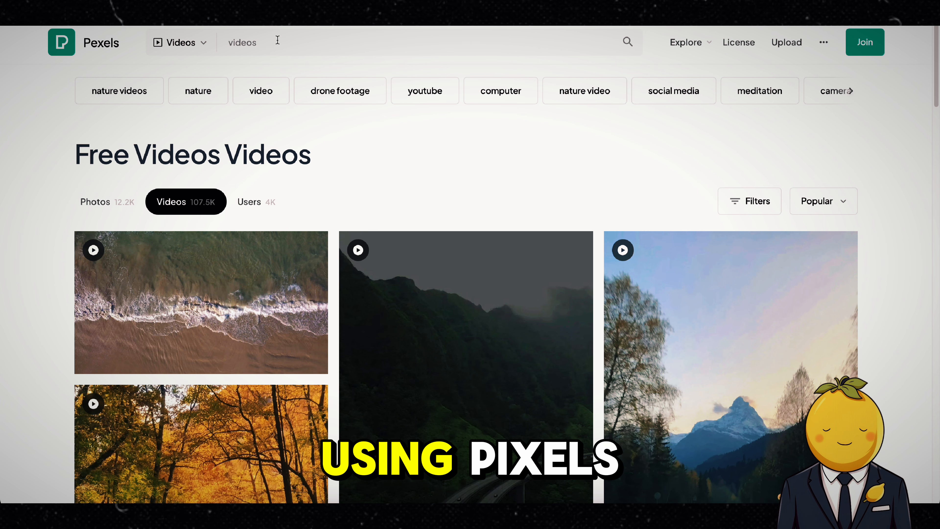
Step: On Pexels, search the videos for 'dog'
left_click(277, 40)
key("BackSpace")
key("BackSpace")
key("BackSpace")
key("BackSpace")
key("BackSpace")
key("BackSpace")
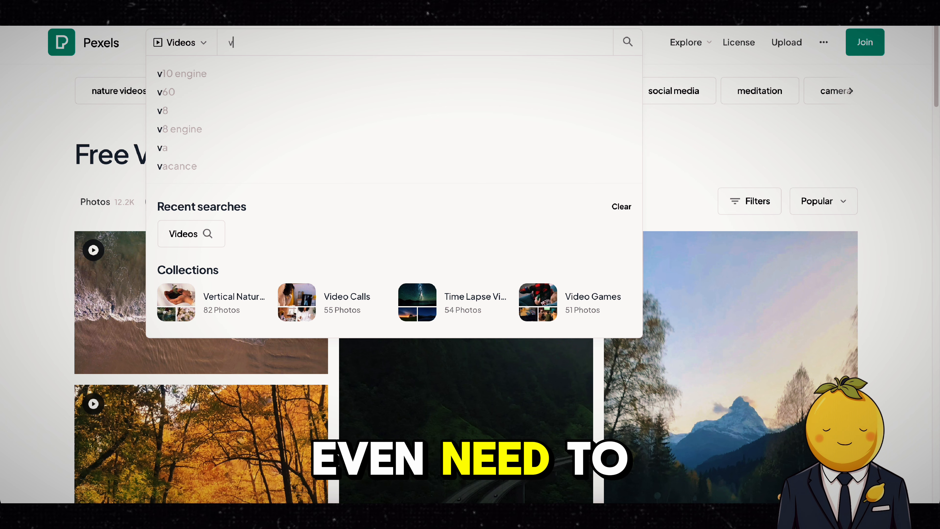
type("dog")
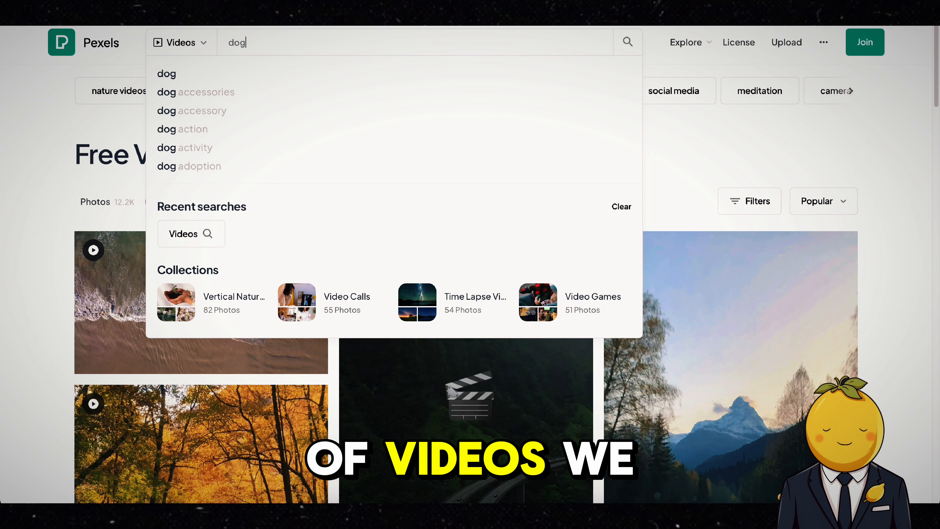
key("Return")
Step: Download the clip of a puppy playing in front of a mirror, allowing downloads from the site
scroll(281, 145, "down", 4)
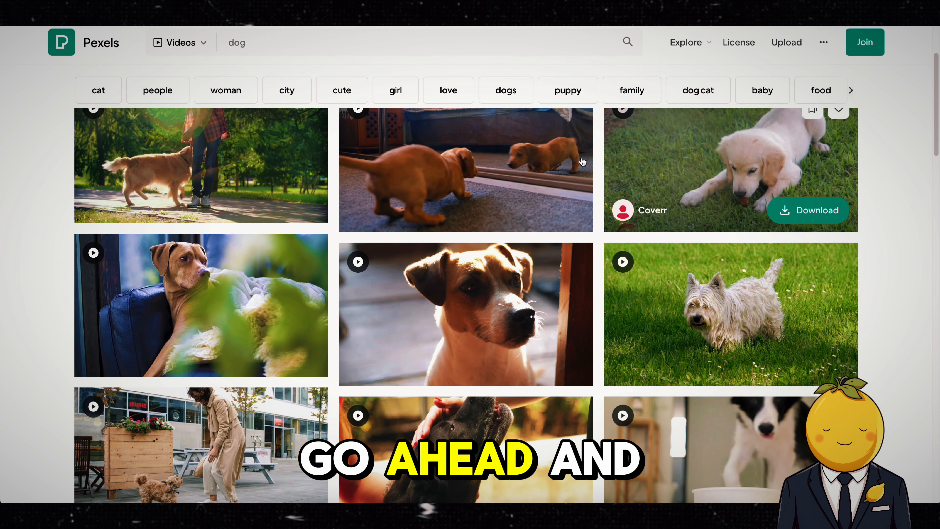
scroll(472, 221, "up", 4)
scroll(468, 230, "down", 3)
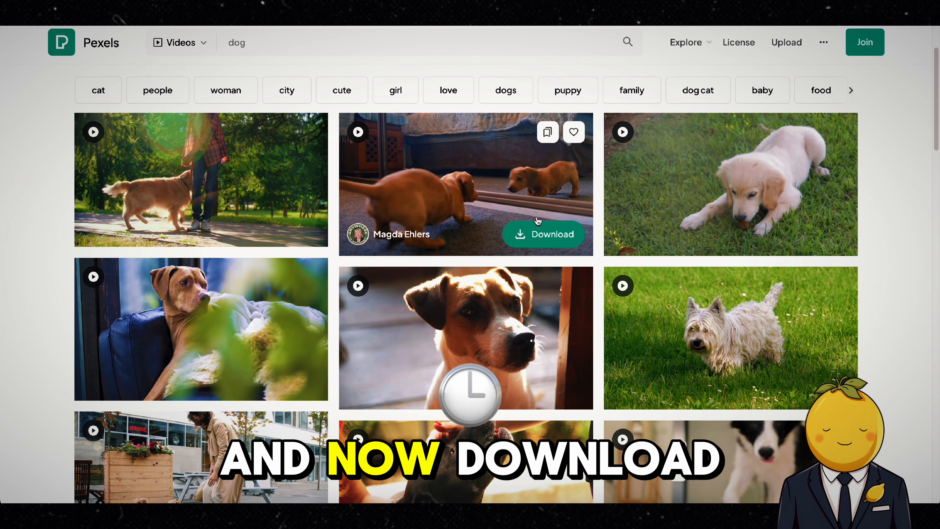
left_click(539, 226)
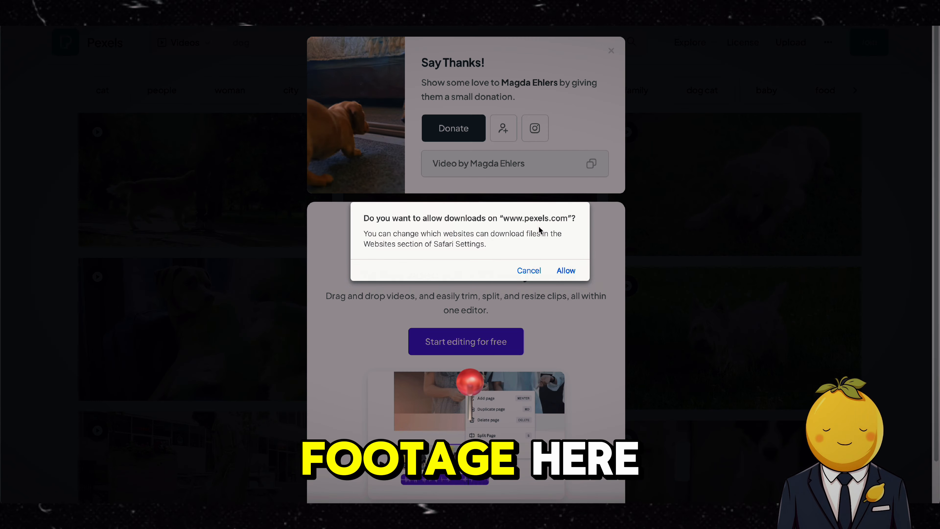
left_click(564, 270)
Step: Scroll the dog results and download the clip of a golden retriever lying on the grass
left_click(699, 250)
scroll(706, 255, "down", 3)
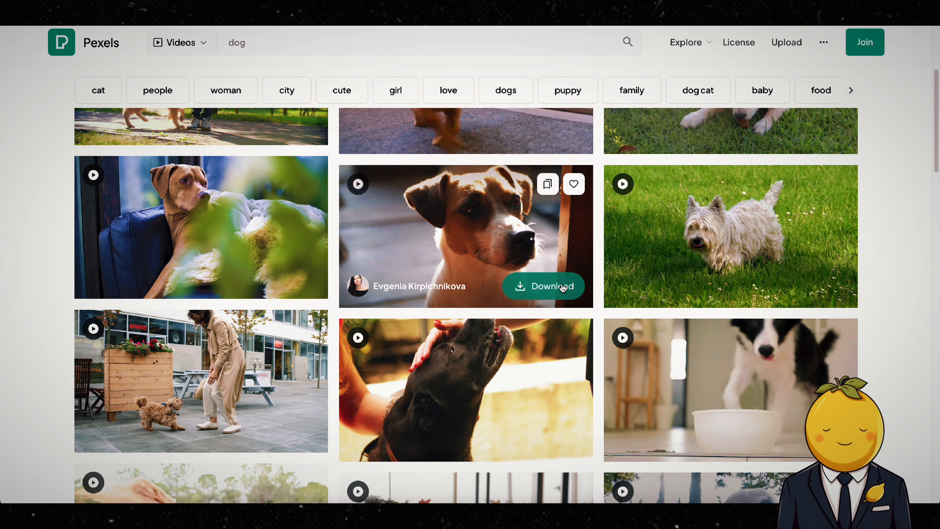
scroll(684, 244, "down", 5)
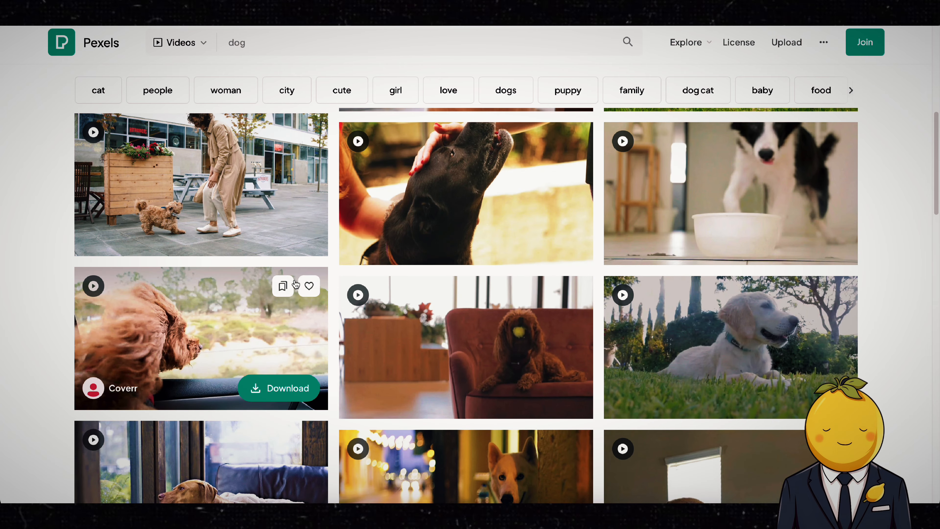
scroll(307, 293, "down", 2)
left_click(308, 293)
left_click(699, 256)
left_click(810, 307)
scroll(777, 278, "down", 2)
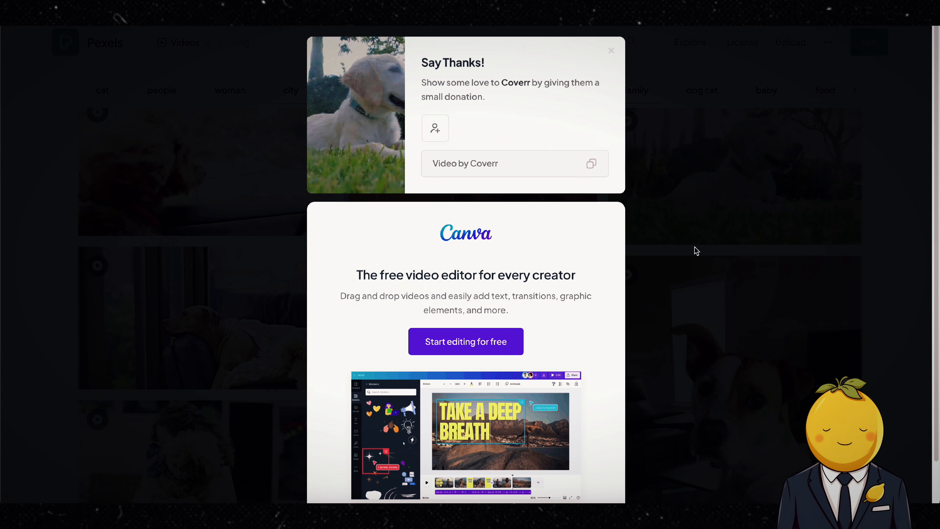
Step: Scroll further through the dog results and download another dog clip
left_click(696, 250)
scroll(766, 309, "down", 20)
scroll(530, 297, "down", 3)
scroll(252, 235, "down", 8)
left_click(783, 331)
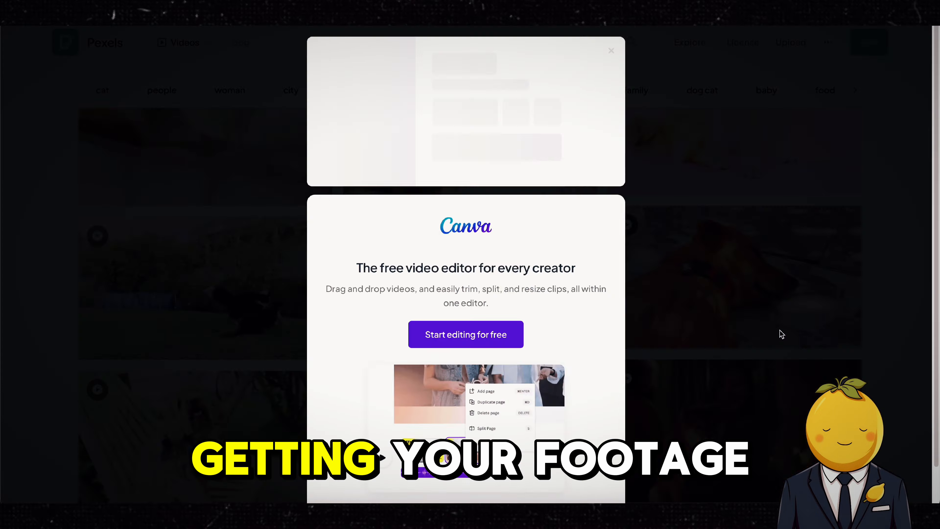
left_click(783, 332)
scroll(783, 332, "down", 8)
scroll(570, 327, "down", 20)
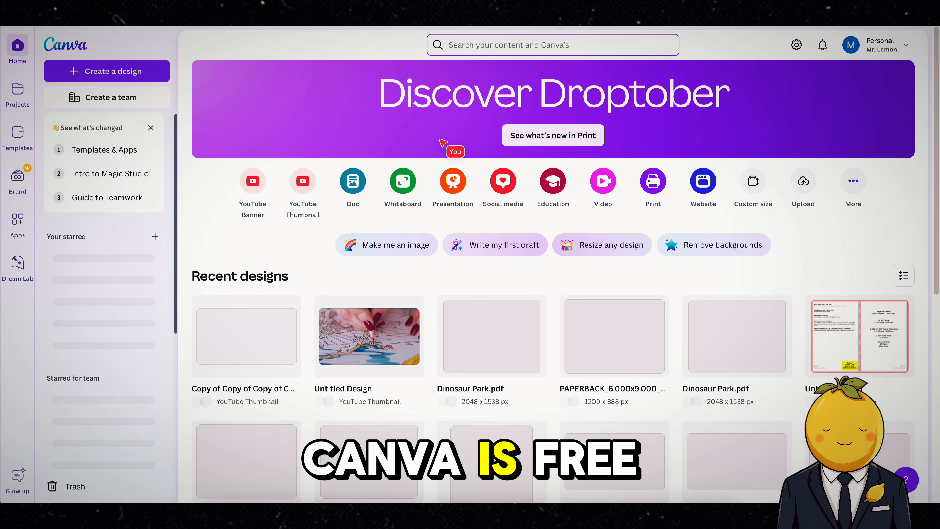
left_click(292, 181)
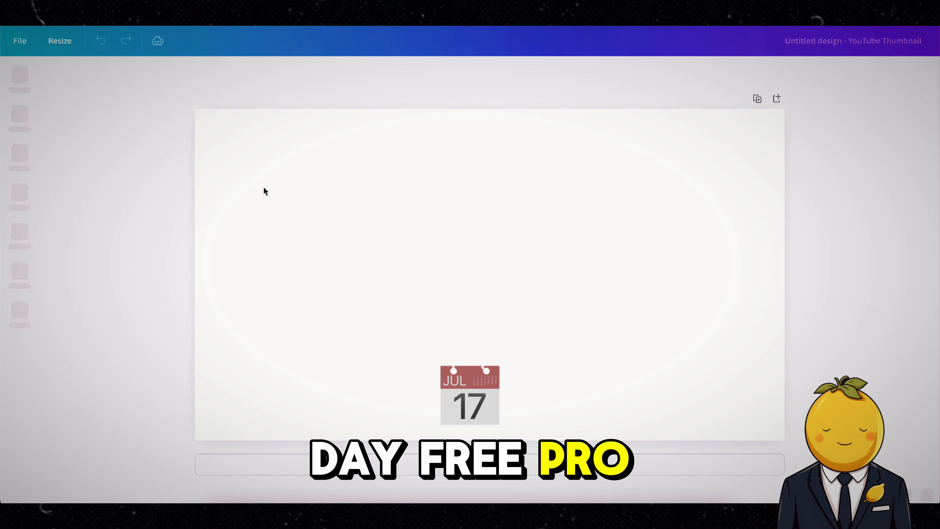
Step: In Canva, search the elements for 'dog' and show only the video results
left_click(20, 116)
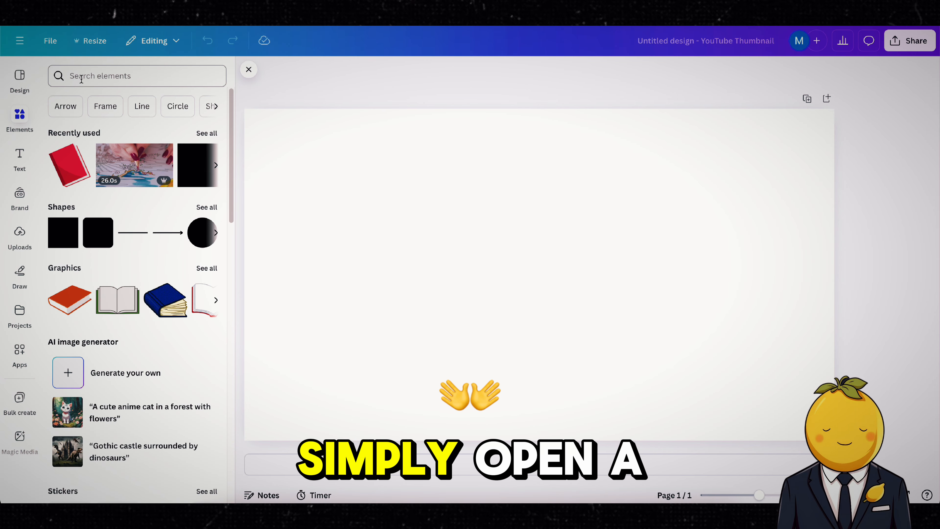
left_click(112, 75)
type("dog")
key("Return")
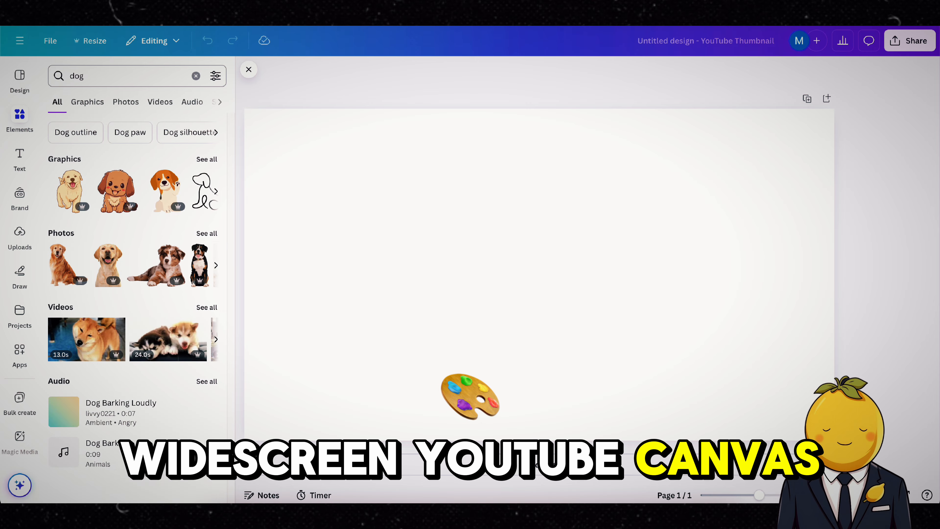
left_click(156, 106)
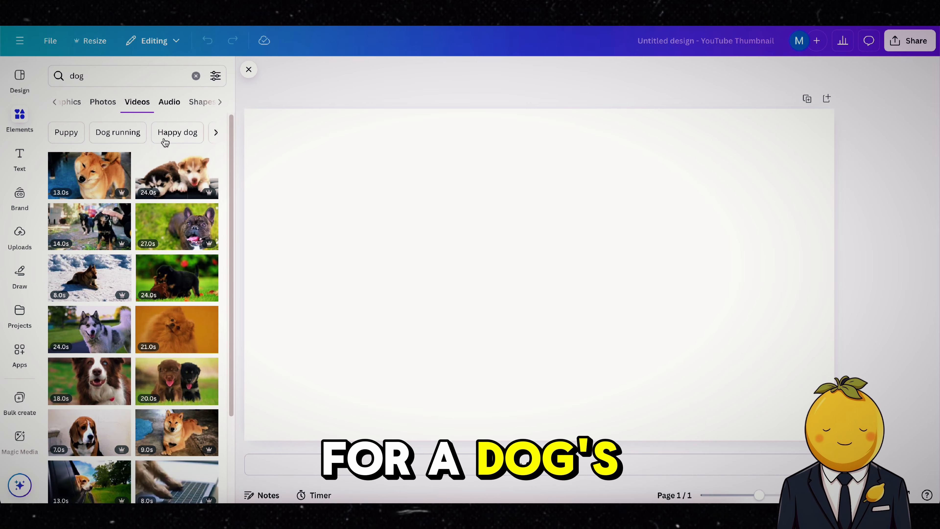
Step: Add the French bulldog video to the design, set it as the page background and preview it
left_click(177, 227)
right_click(520, 270)
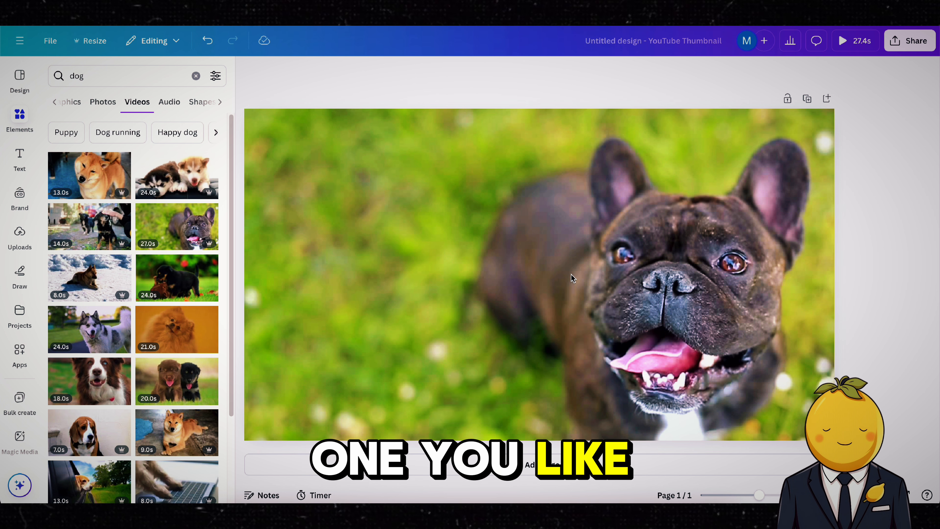
left_click(571, 274)
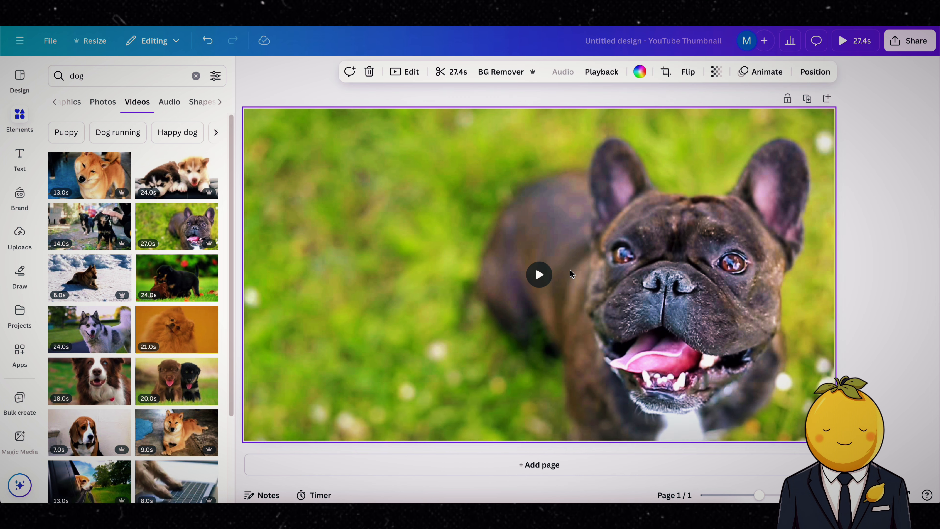
left_click(540, 275)
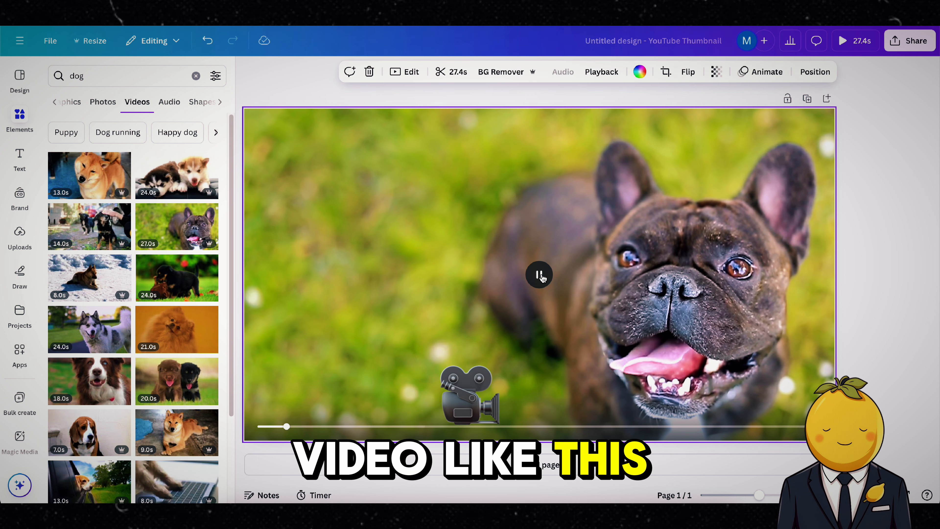
left_click(539, 275)
Step: Download the design as an MP4 video at 4K (UHD) quality
left_click(919, 46)
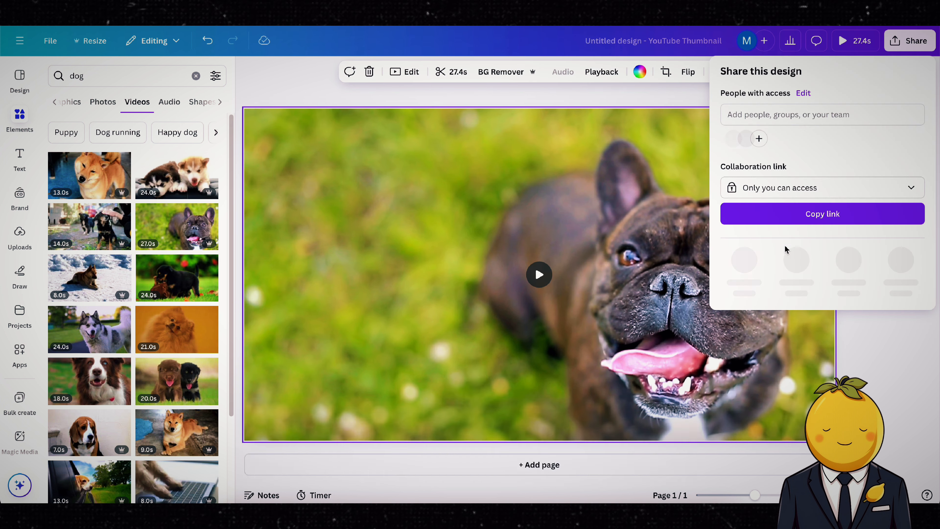
left_click(744, 259)
left_click_drag(789, 155, 922, 154)
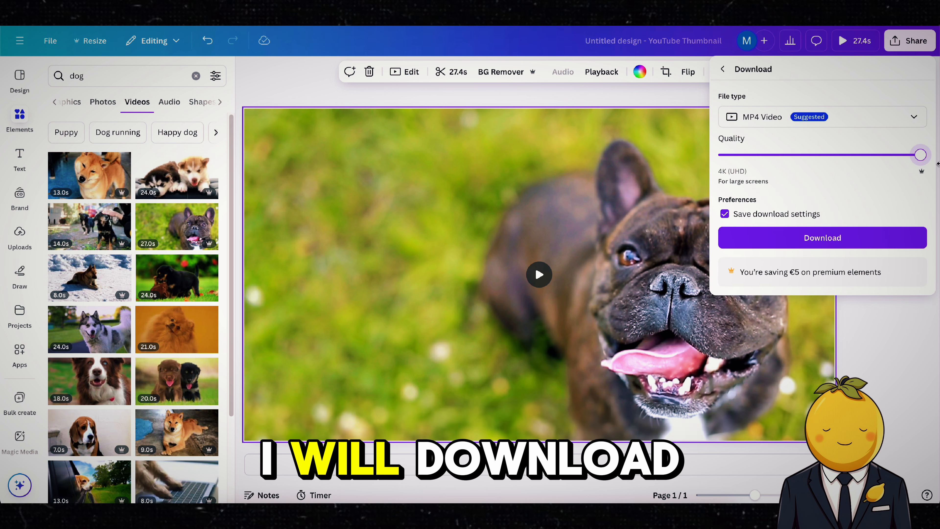
left_click(823, 237)
Step: Add the husky puppies video and make it replace the page background
left_click(164, 175)
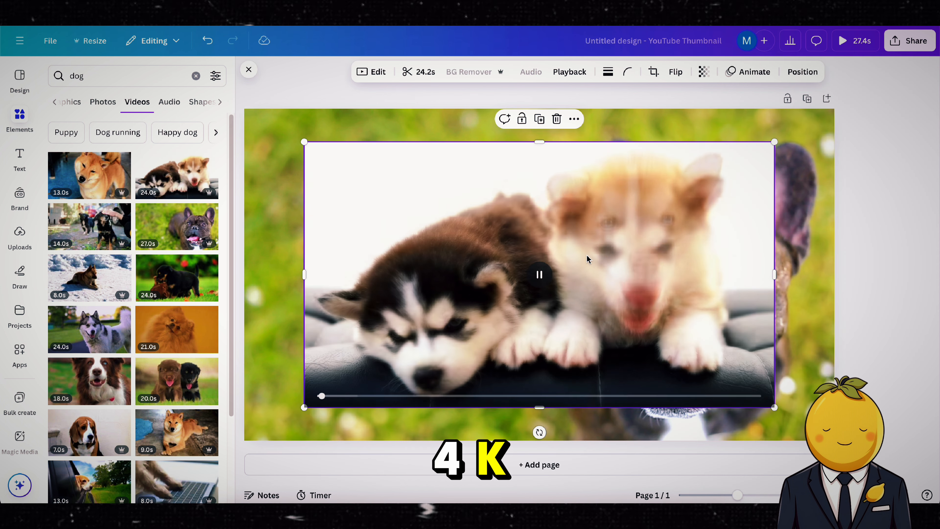
right_click(615, 280)
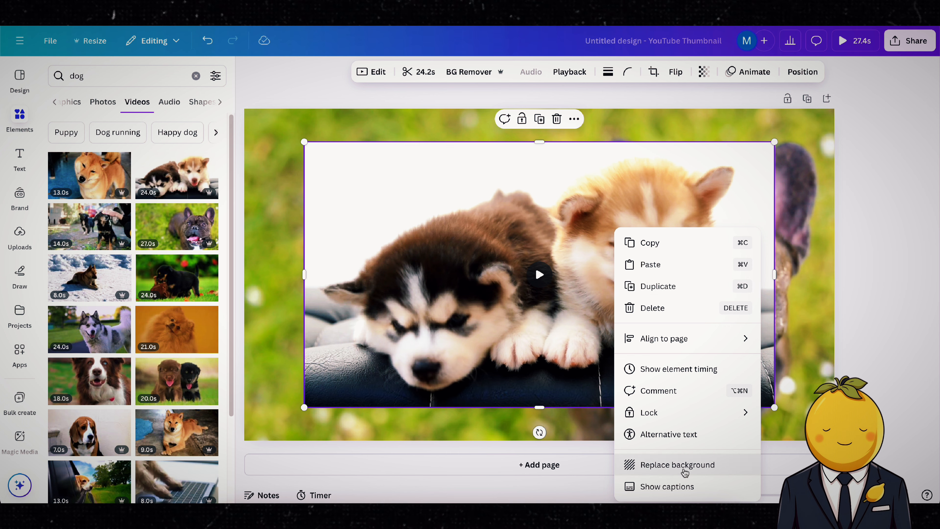
left_click(678, 464)
Step: Download the husky puppies design as a 4K MP4 video
left_click(910, 40)
left_click(744, 260)
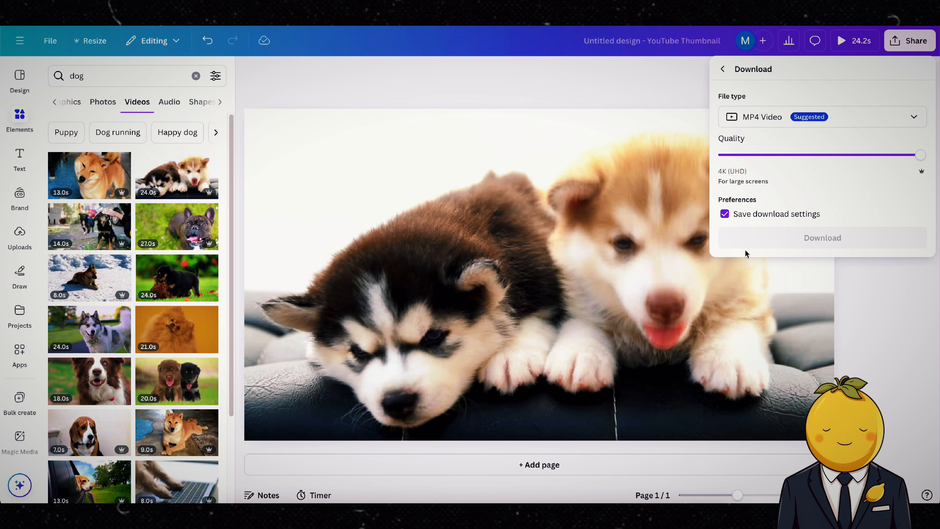
left_click(823, 237)
Step: Add the Shiba Inu video and make it replace the page background
left_click(104, 193)
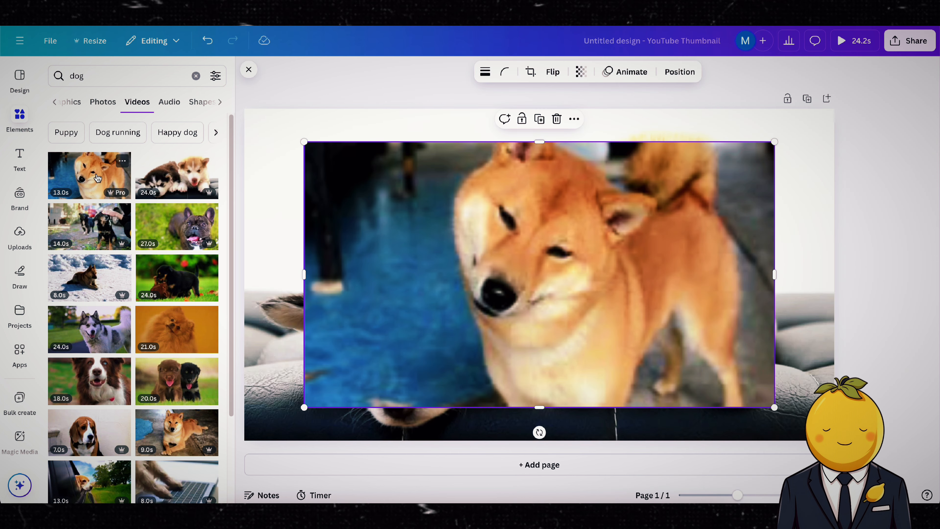
right_click(531, 231)
left_click(622, 465)
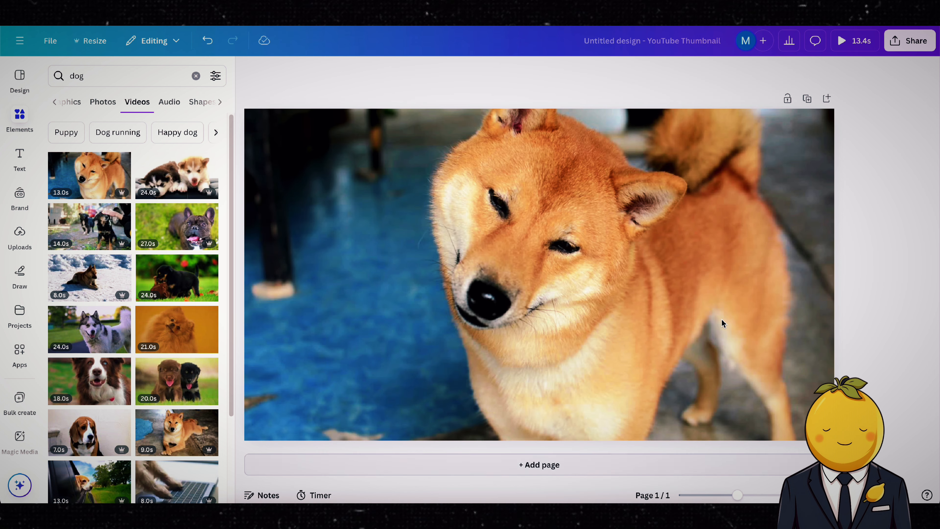
Step: Download the Shiba Inu design as a 4K MP4 video
left_click(932, 41)
left_click(744, 261)
left_click(769, 243)
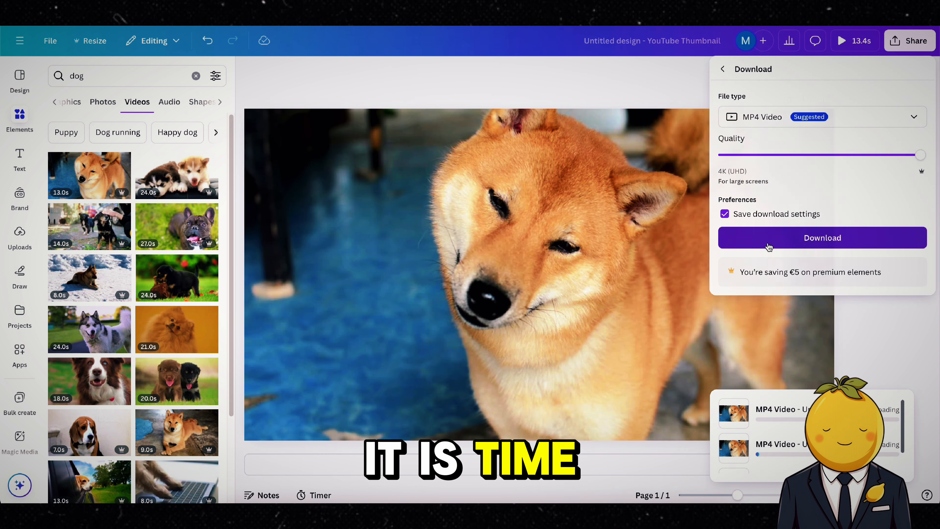
Step: Add the beagle video to the design and play it
left_click(92, 431)
right_click(526, 261)
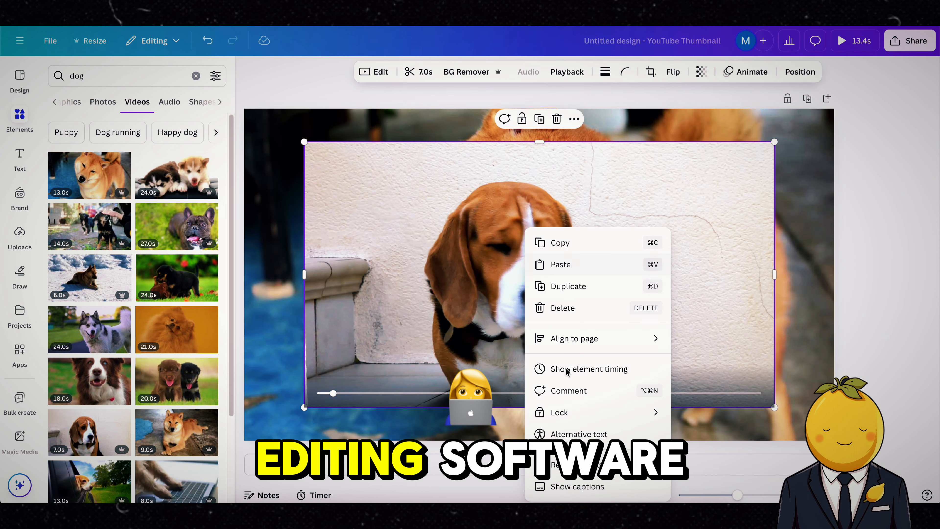
left_click(426, 341)
scroll(126, 270, "down", 5)
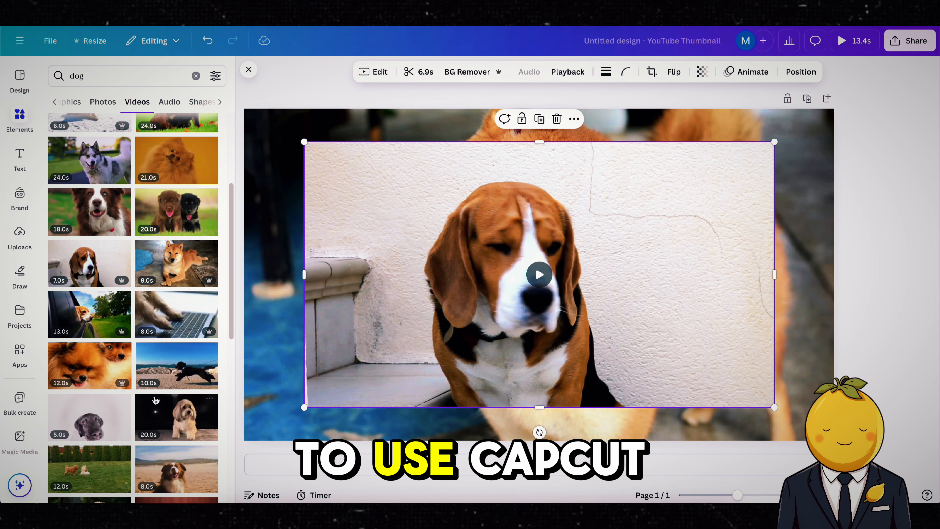
left_click(539, 275)
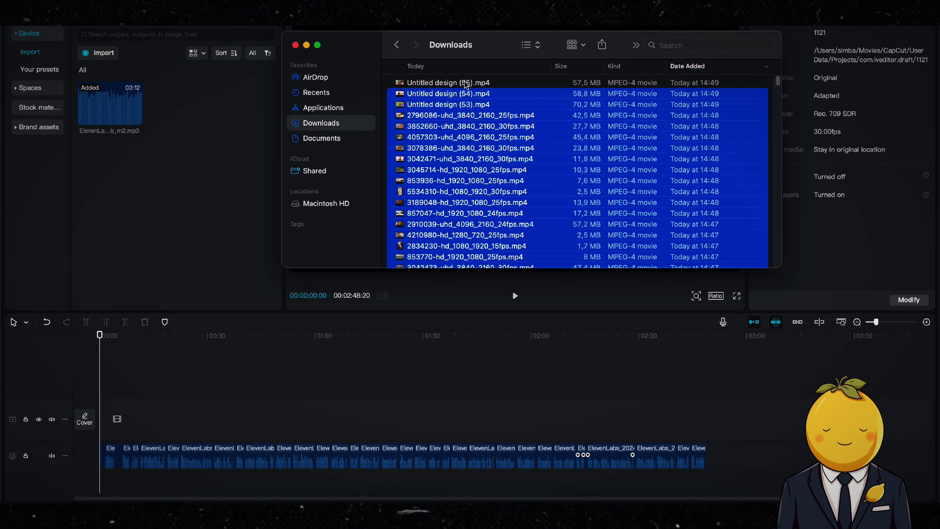
Step: In CapCut, drag all the downloaded clips from Downloads onto a video track above the narration
left_click(466, 86, "super")
left_click_drag(474, 132, 295, 413)
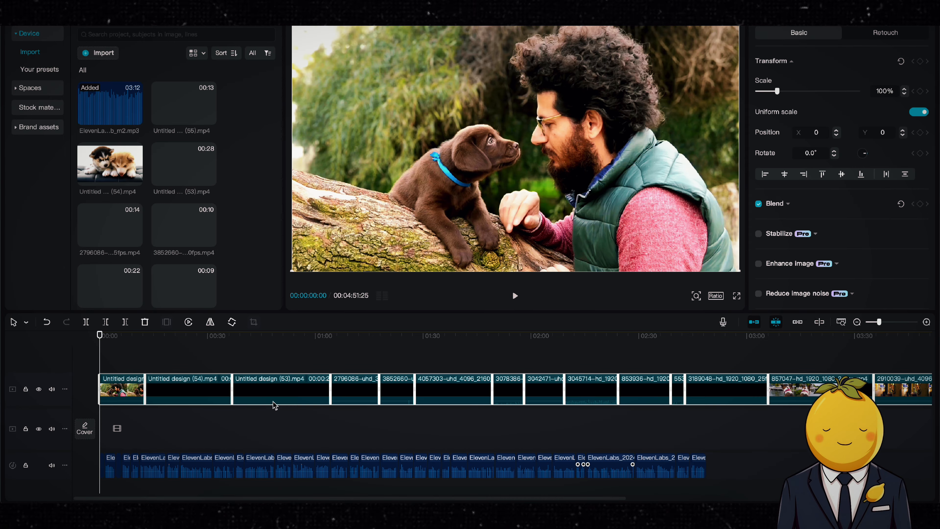
left_click_drag(142, 342, 172, 350)
left_click(81, 340)
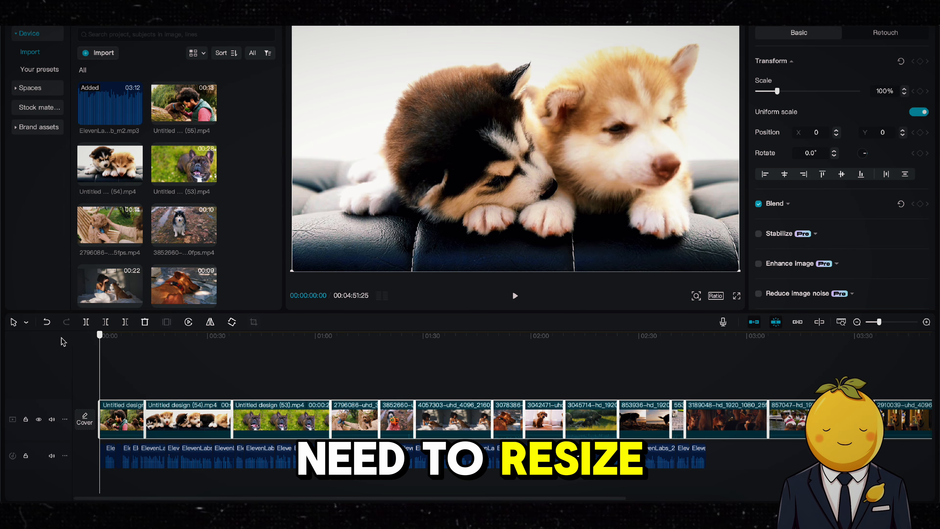
Step: Zoom into the timeline and trim the first clip, Untitled design (55), to about 4 seconds
key("space")
left_click_drag(879, 326, 890, 325)
scroll(471, 364, "left", 2)
left_click(474, 420)
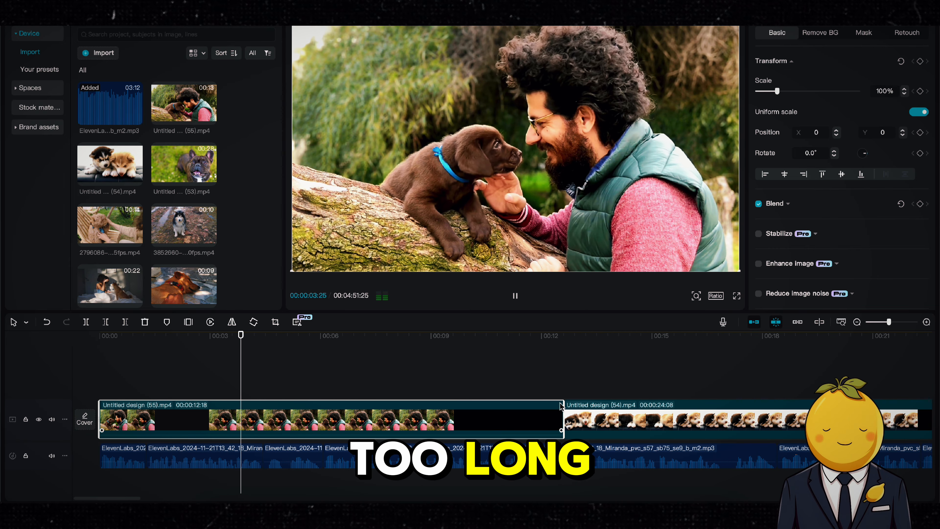
left_click_drag(562, 420, 263, 420)
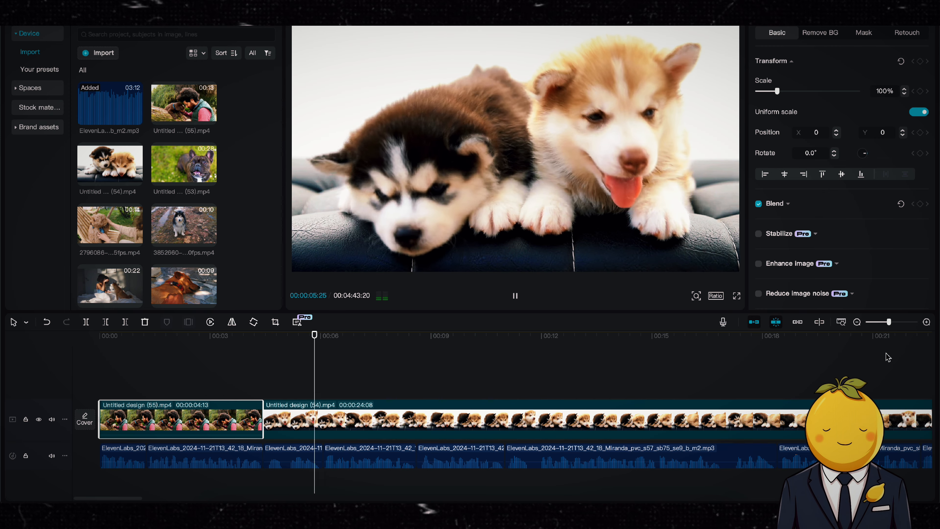
Step: Shorten the husky puppies clip, Untitled design (54), on the timeline
left_click_drag(889, 321, 884, 322)
key("space")
left_click_drag(444, 421, 207, 422)
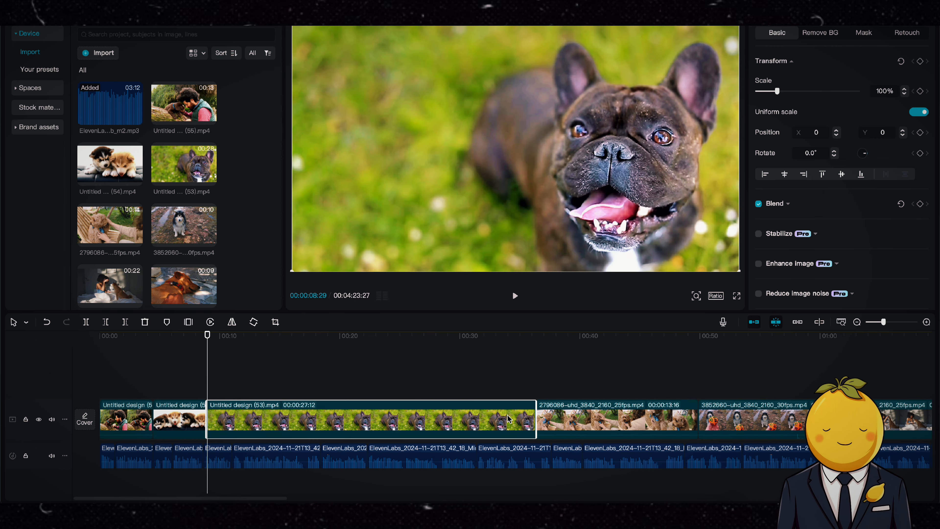
Step: Shorten the French bulldog clip and the following clip, and play back the timeline
left_click_drag(507, 418, 232, 418)
left_click_drag(395, 416, 321, 417)
key("space")
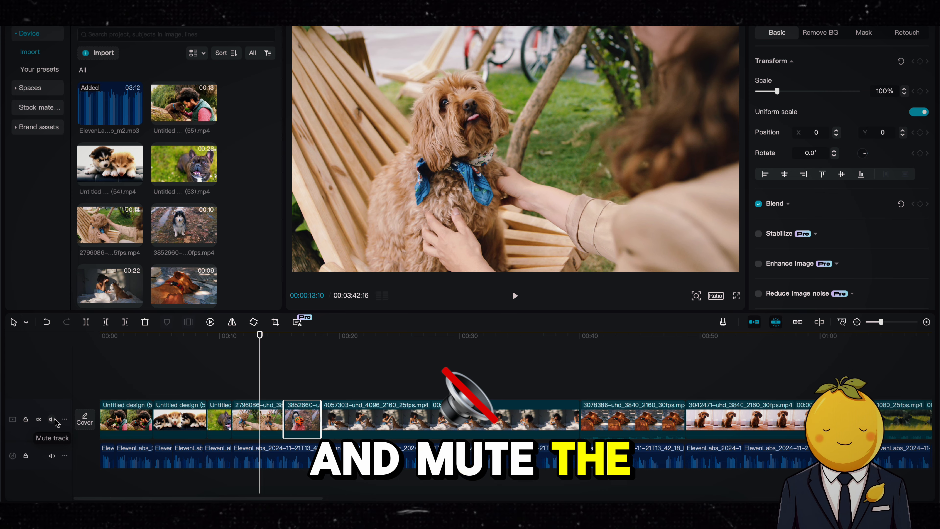
key("space")
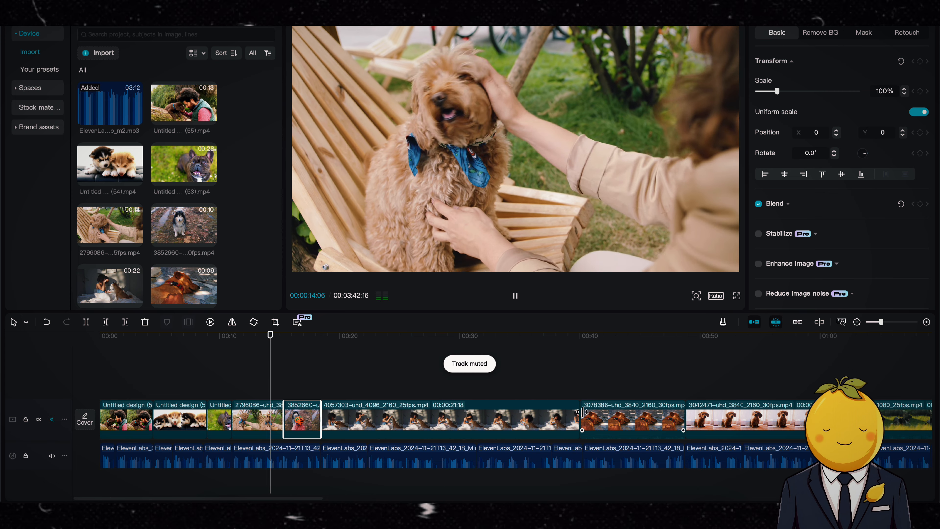
Step: Shorten the 4057303, 3078386 and 3042471 clips on the video track, previewing the cuts
left_click_drag(578, 411, 367, 412)
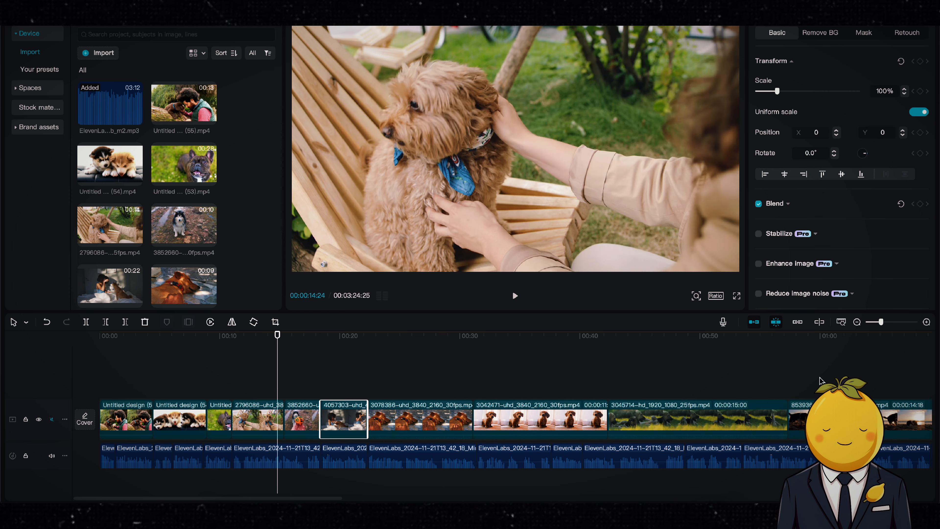
left_click_drag(880, 322, 883, 322)
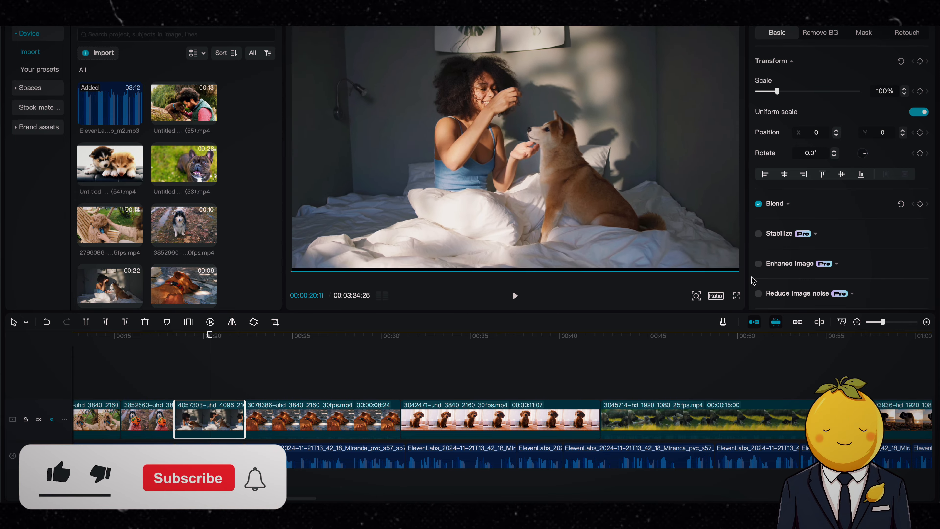
left_click_drag(399, 421, 280, 420)
key("space")
left_click_drag(478, 419, 353, 418)
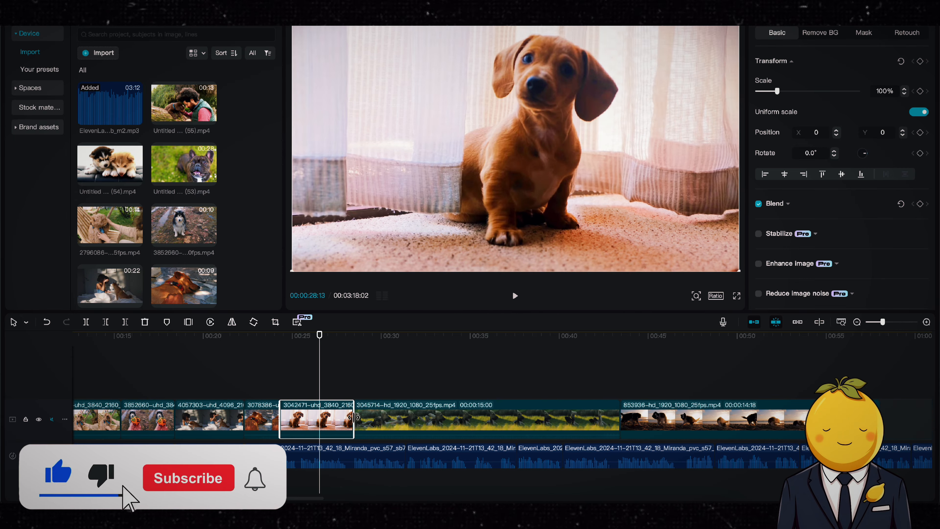
key("space")
Step: Shorten the 3045714 and 3189048 clips on the video track, previewing the result
left_click_drag(621, 417, 336, 417)
key("space")
scroll(455, 417, "right", 8)
key("space")
left_click_drag(817, 417, 633, 416)
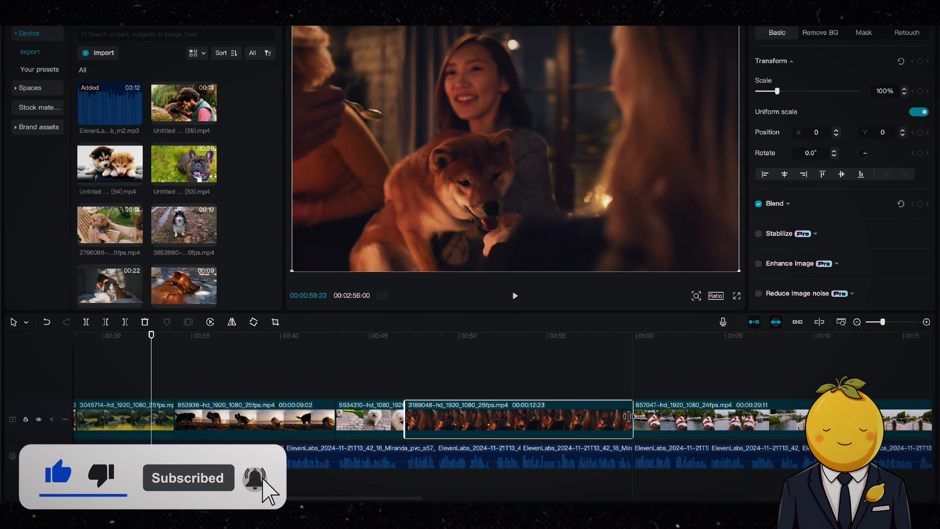
key("space")
Step: Copy the first few clips and paste them after the last clip on the video track
scroll(728, 388, "down", 5)
left_click_drag(176, 389, 116, 422)
key("super+c")
key("super+v")
scroll(176, 389, "right", 5)
left_click_drag(141, 389, 694, 418)
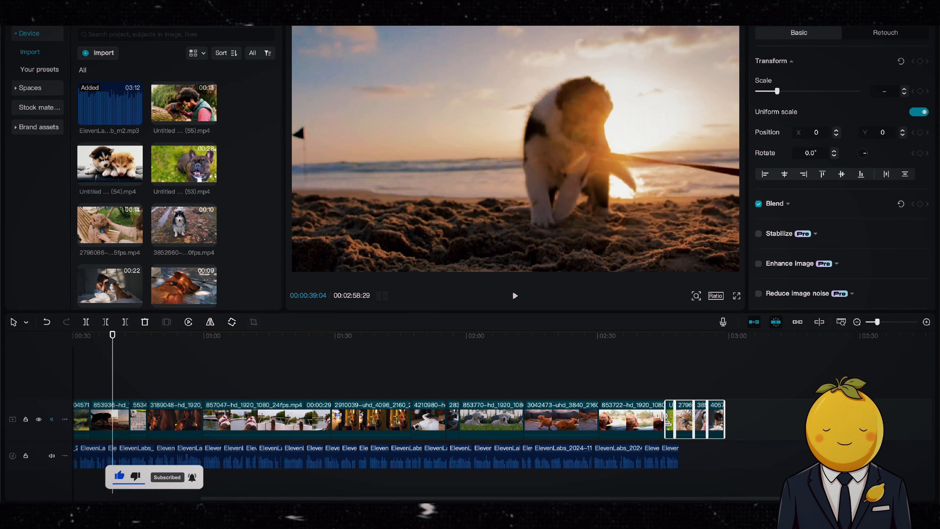
Step: Trim the 853722 clip and move the group of pasted clips into the middle of the timeline at about 1:20
mouse_move(596, 413)
left_mouse_down()
mouse_move(585, 413)
mouse_move(594, 413)
left_mouse_up()
left_click_drag(664, 413, 620, 413)
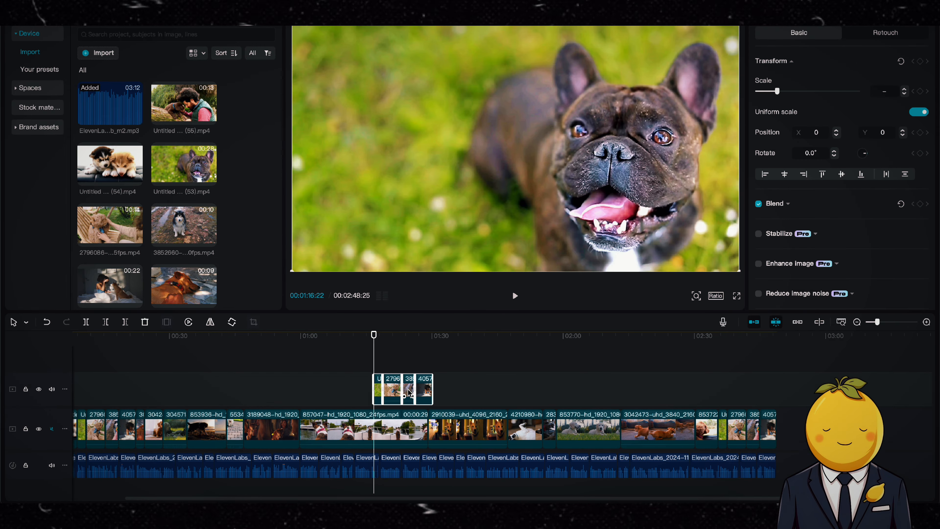
left_click_drag(402, 426, 377, 426)
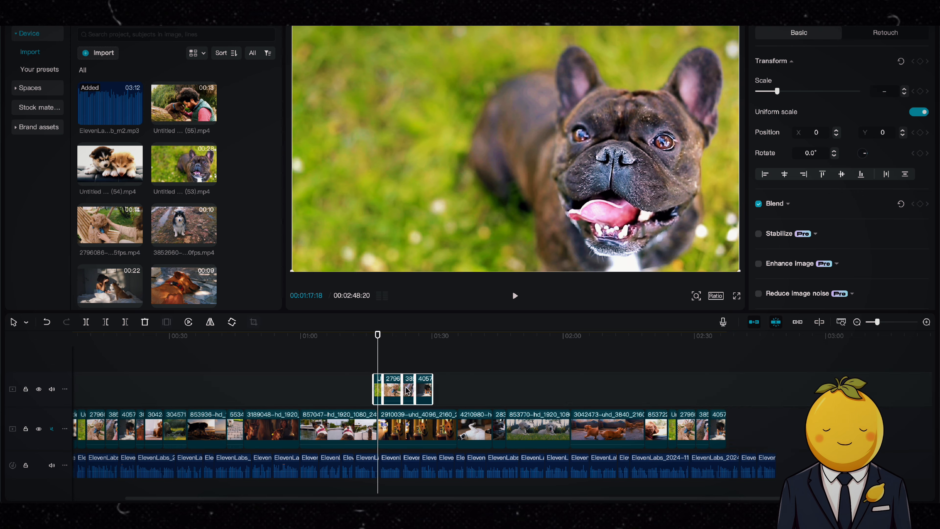
left_click_drag(407, 389, 407, 425)
key("space")
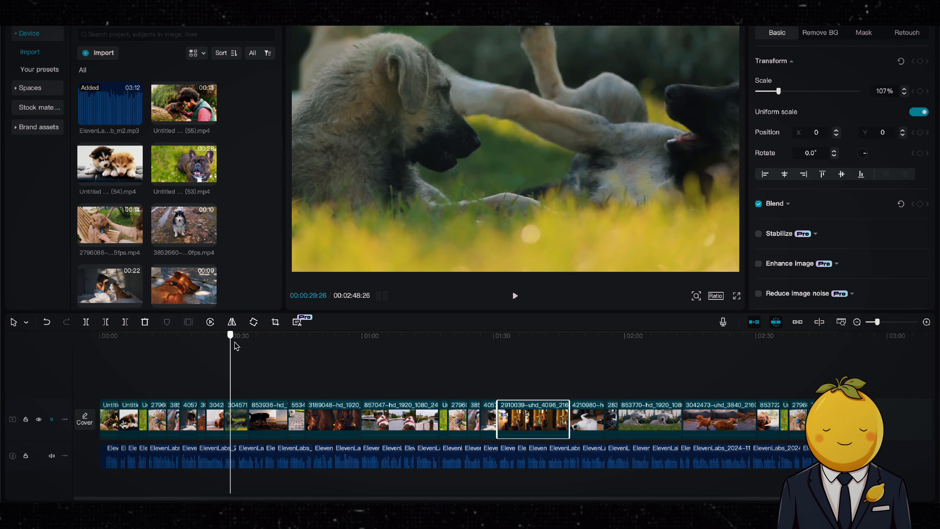
Step: Duplicate the vertical Pomeranian clip onto a track above and scale the lower copy up to 330%
left_click(298, 417)
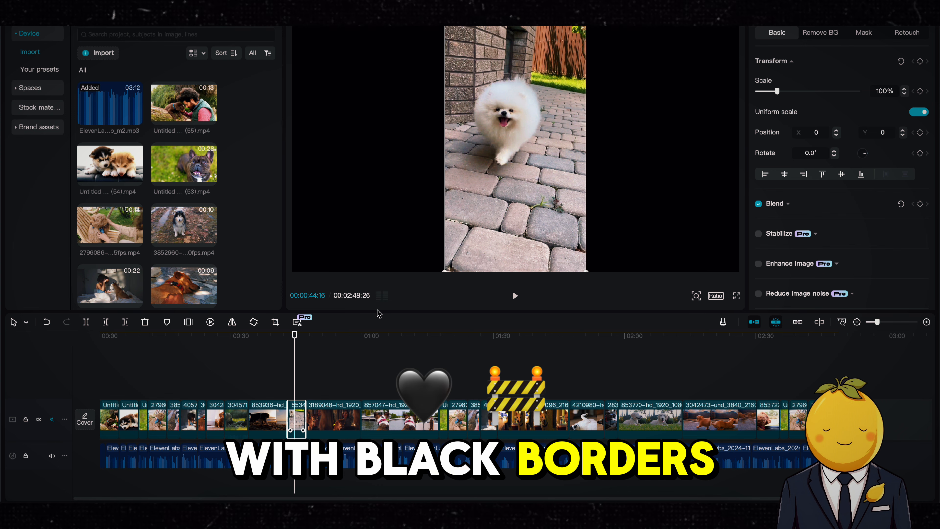
key("super+v")
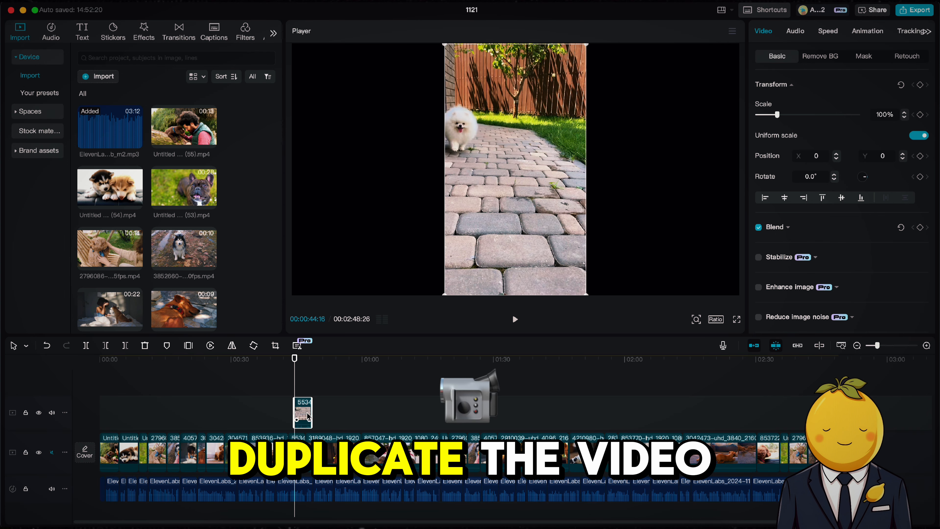
left_click_drag(307, 416, 302, 416)
left_click(300, 449)
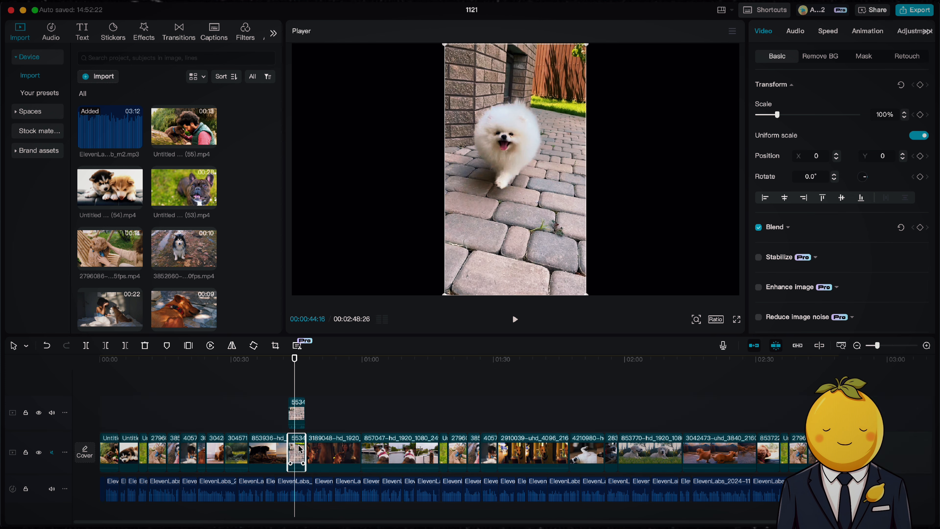
left_click_drag(587, 294, 811, 500)
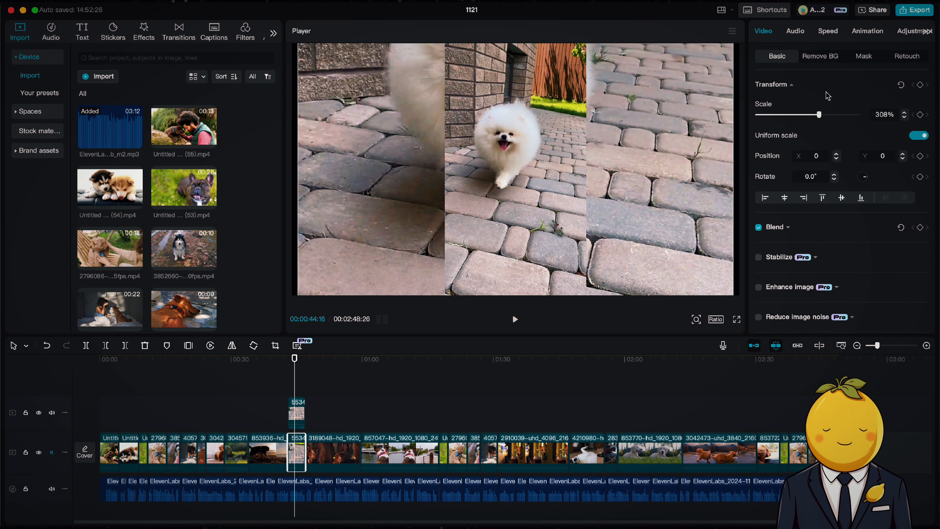
left_click_drag(820, 115, 823, 114)
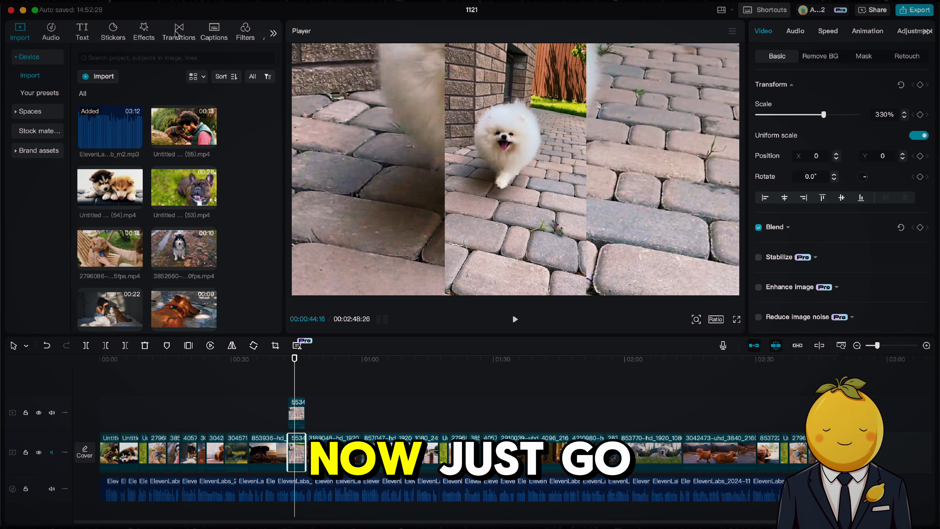
Step: Search the video effects for blur and apply the Blur effect to the enlarged background copy
left_click(139, 39)
left_click(133, 55)
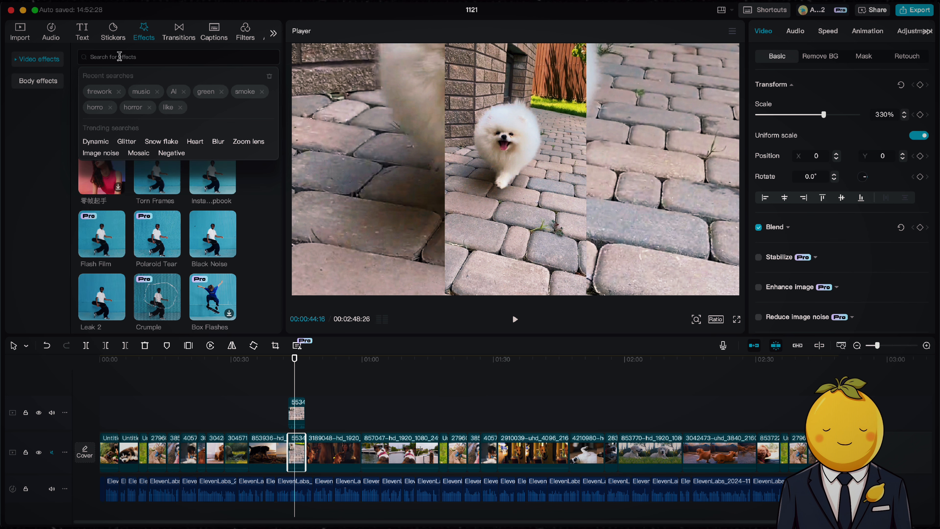
type("blur")
key("Return")
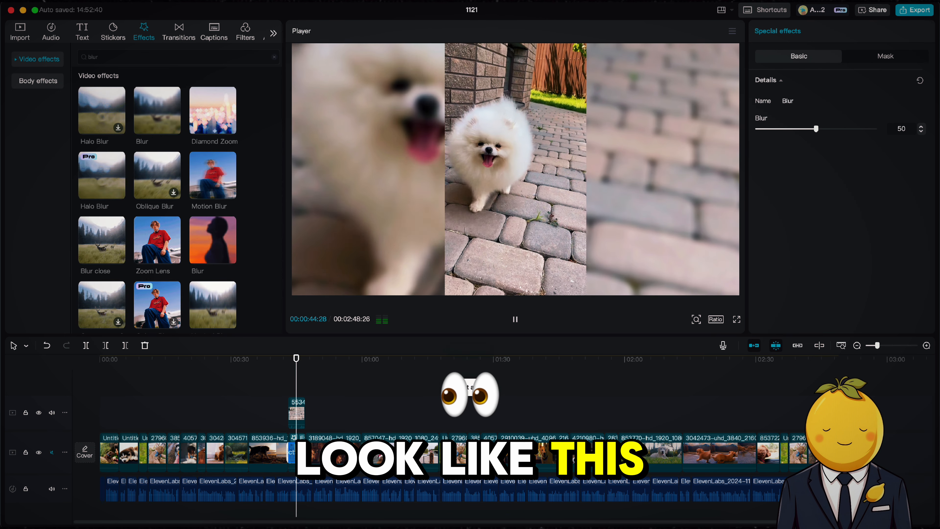
Step: Select both Pomeranian layers and combine them into a compound clip, then preview it
key("space")
left_click(297, 412)
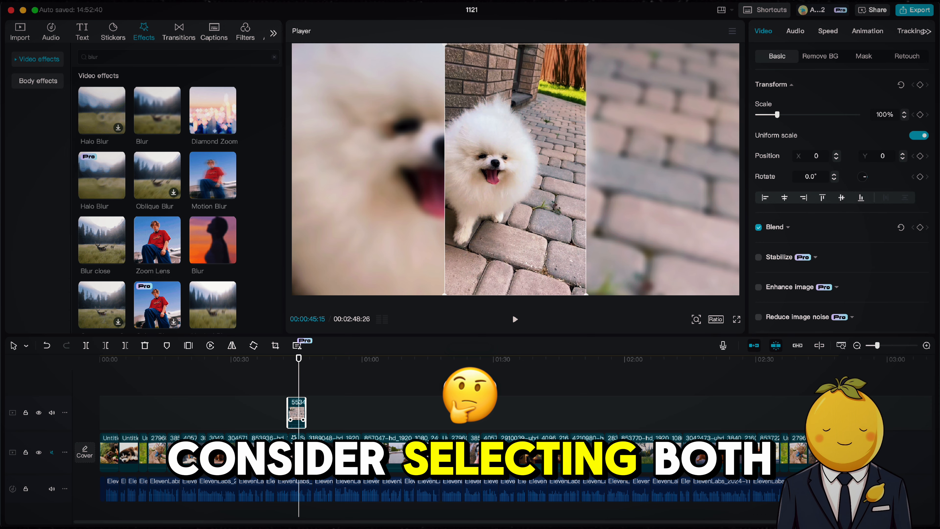
left_click(297, 450, "shift")
right_click(297, 451)
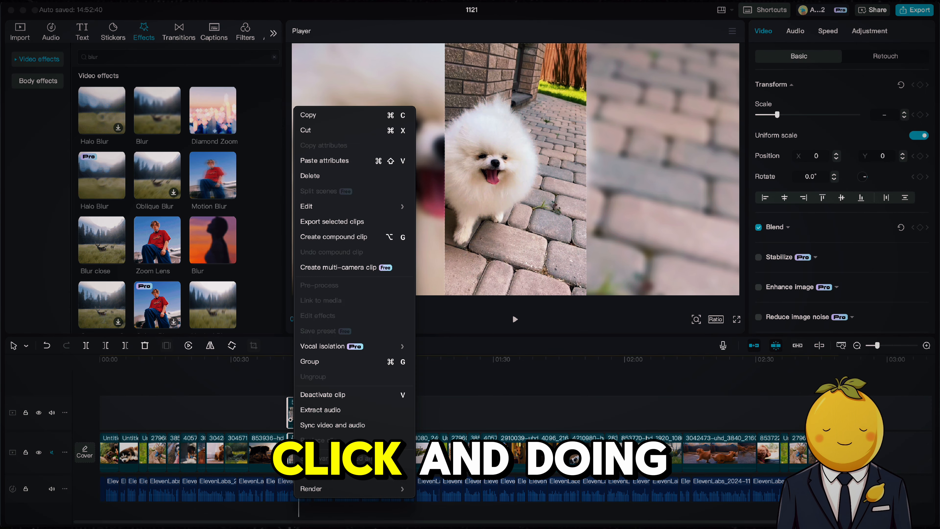
left_click(335, 237)
left_click(289, 366)
key("space")
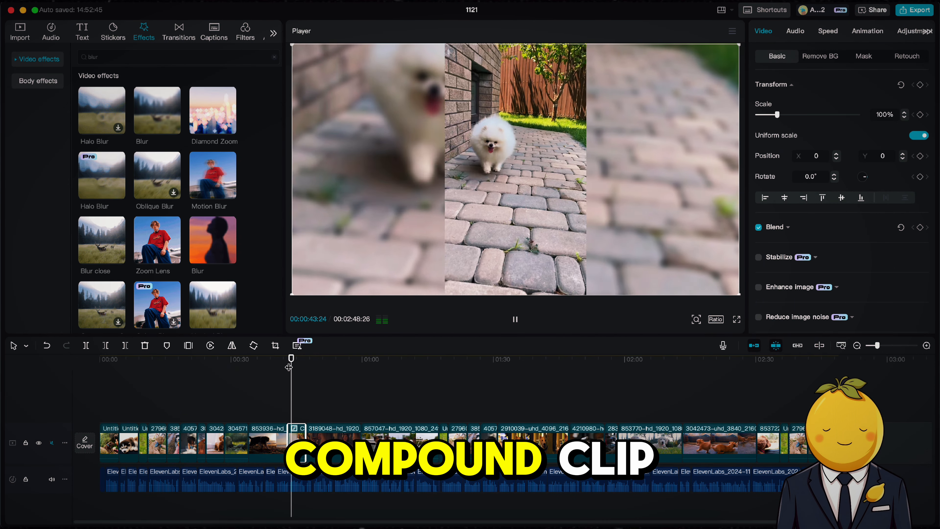
Step: Add the CAROLINA text template to the start of the timeline
left_click_drag(289, 367, 73, 372)
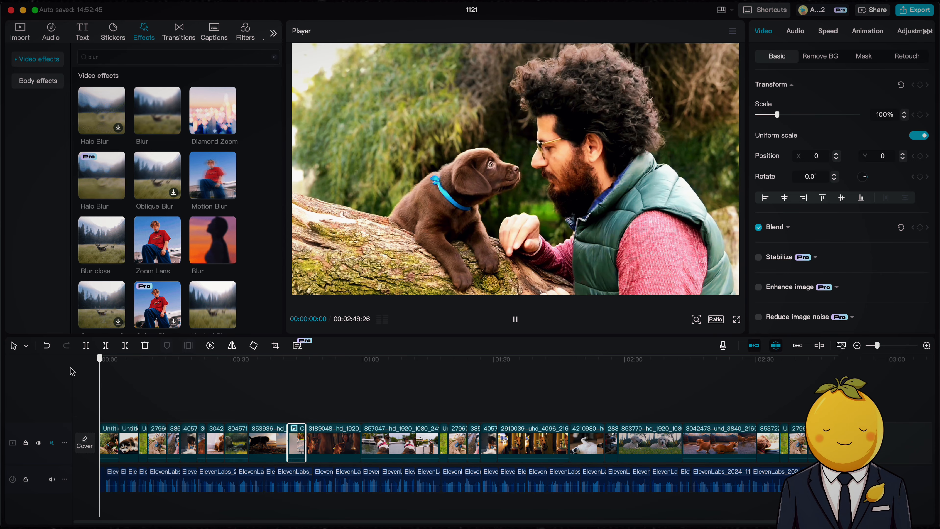
key("space")
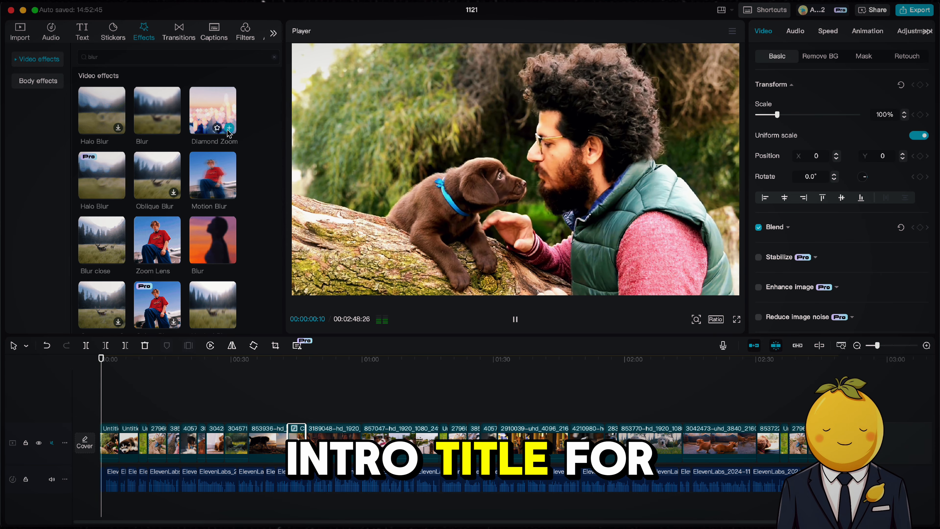
key("space")
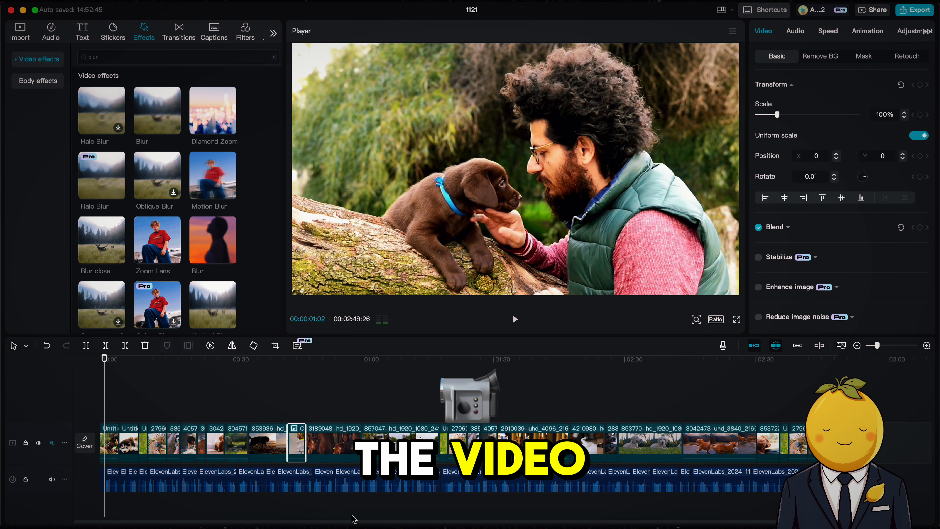
left_click(89, 34)
left_click(31, 127)
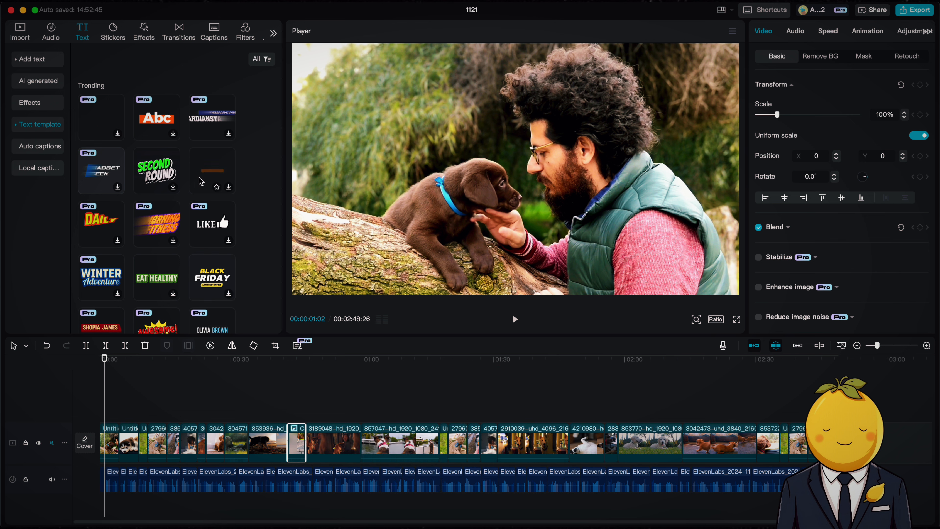
scroll(200, 181, "down", 10)
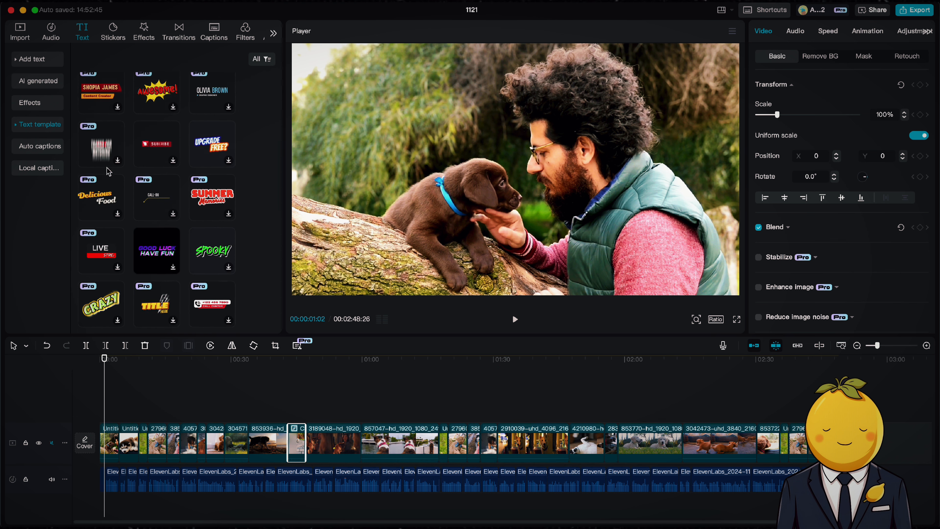
scroll(108, 171, "down", 6)
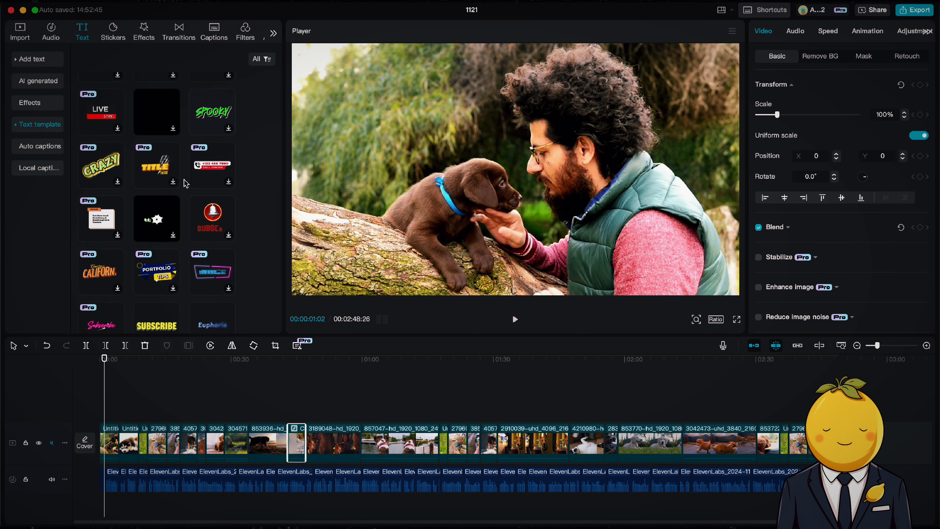
scroll(186, 183, "down", 15)
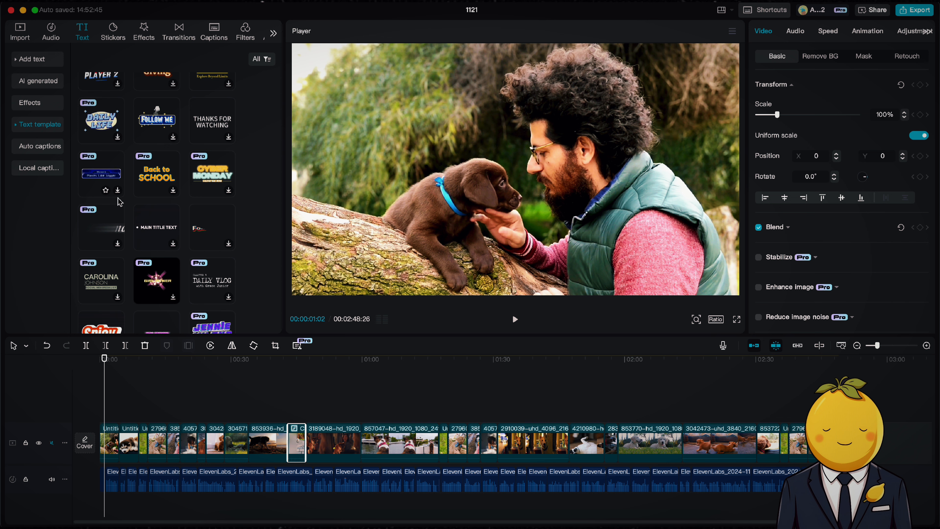
scroll(146, 225, "down", 1)
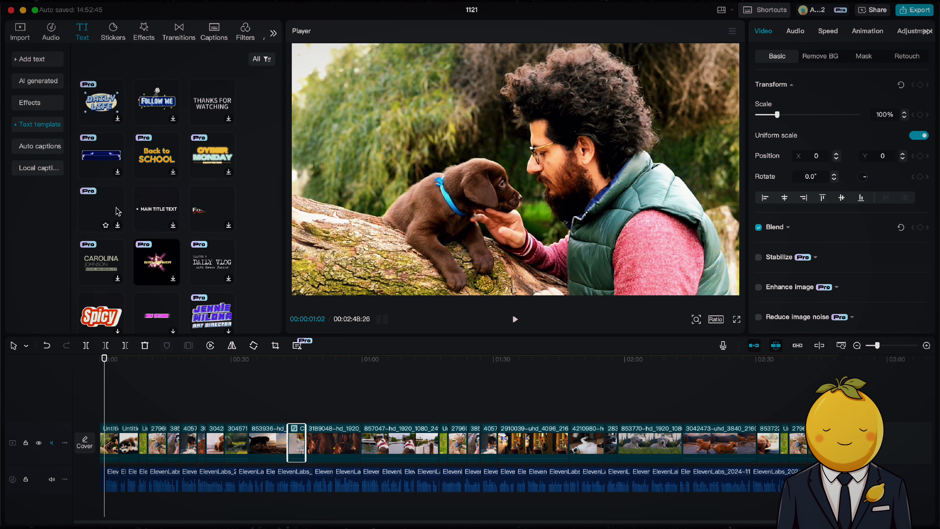
scroll(117, 211, "down", 4)
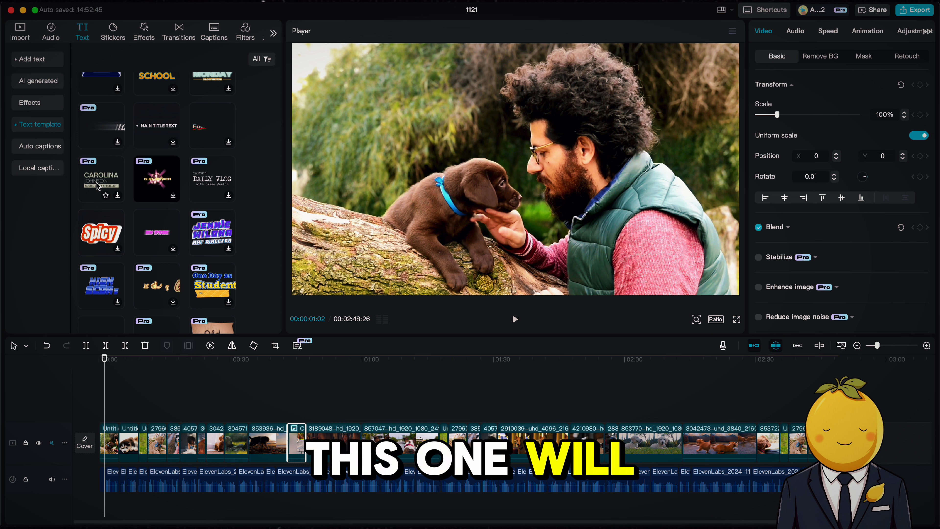
left_click_drag(97, 188, 103, 410)
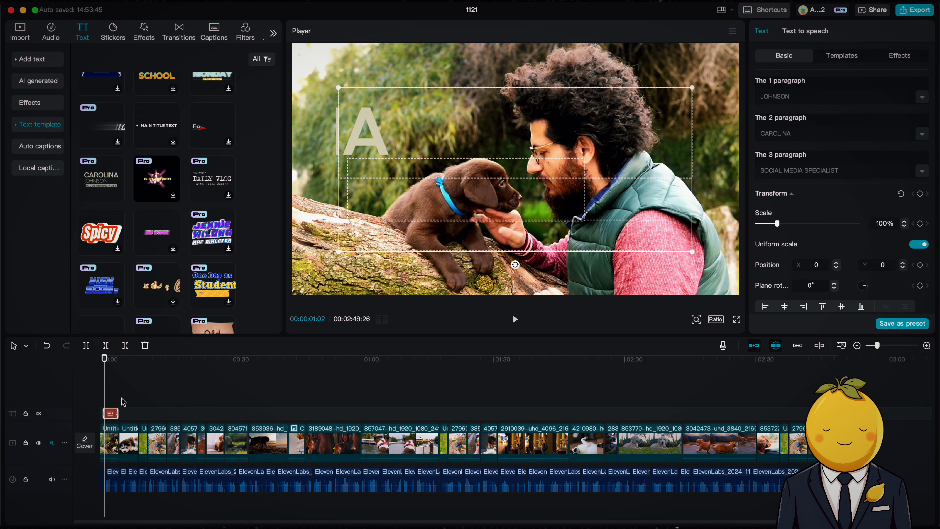
Step: Set the title's first paragraph to 10 Signs
double_click(794, 97)
type("10")
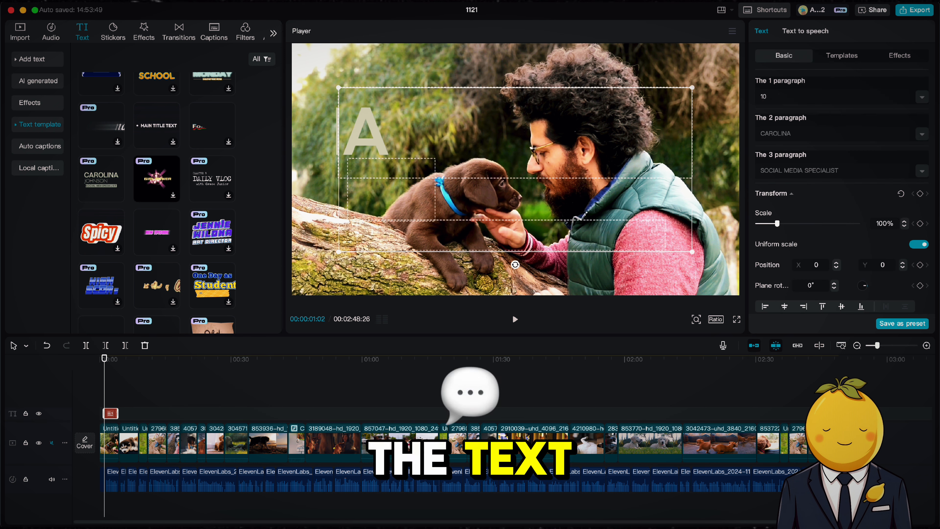
type(" Signs")
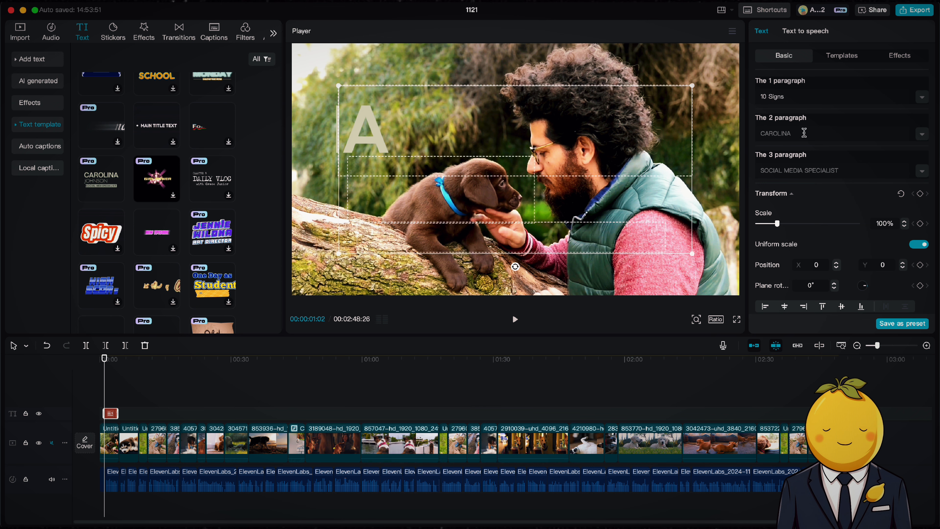
type("Your DO")
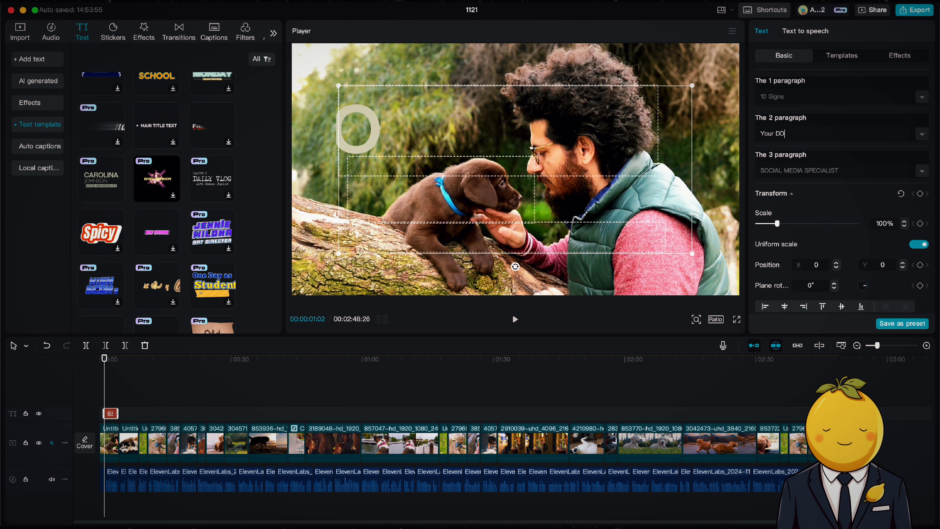
type("g")
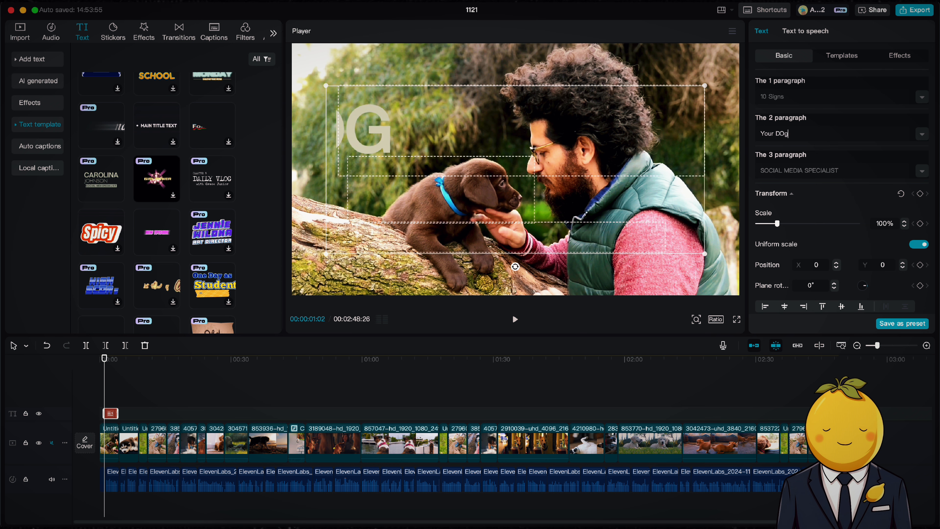
Step: Set the second paragraph to Your Dog and the third to Loves You
key("BackSpace")
key("BackSpace")
type("og")
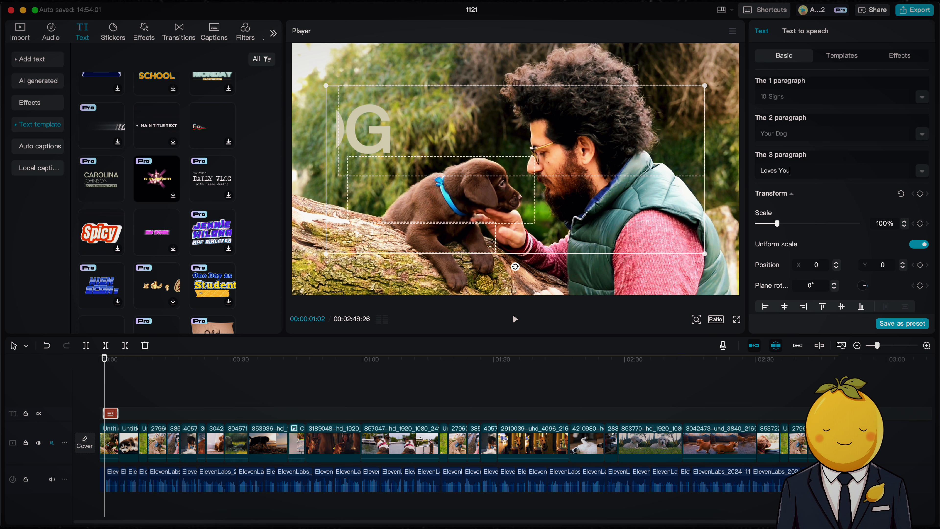
Step: Append a red heart emoji after Loves You in the third paragraph and preview the title
key("ctrl+super+space")
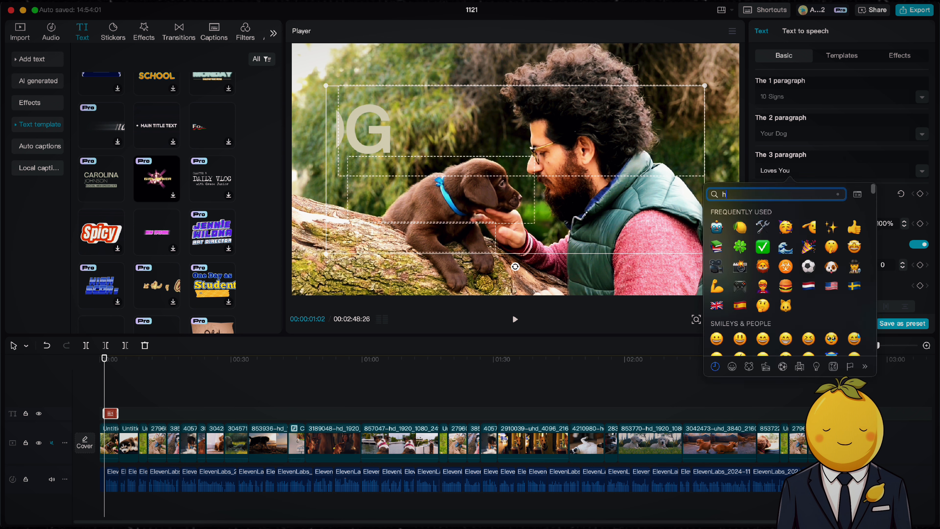
type("heart")
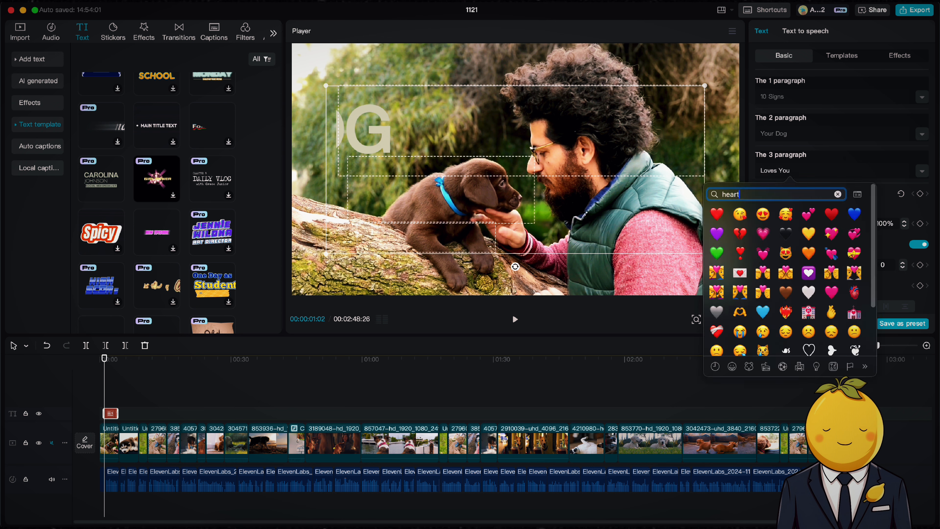
left_click(722, 215)
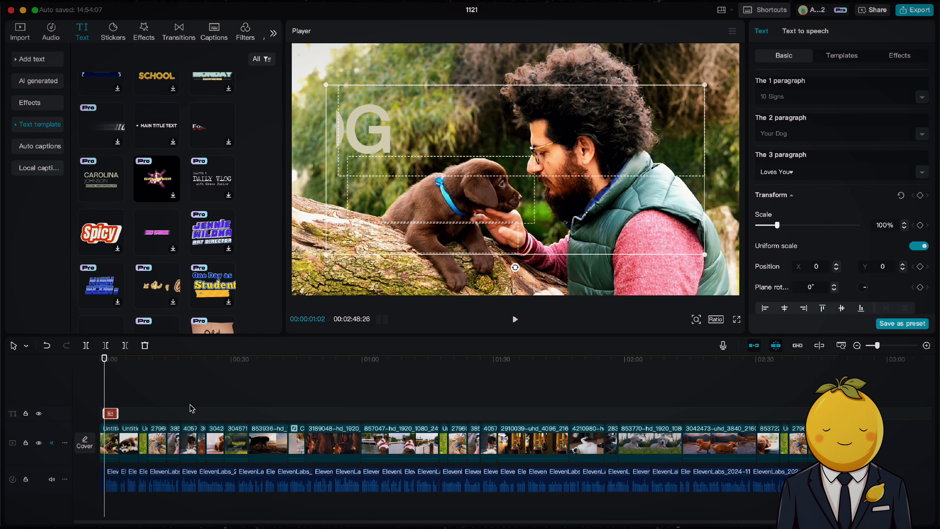
left_click_drag(106, 366, 88, 359)
key("space")
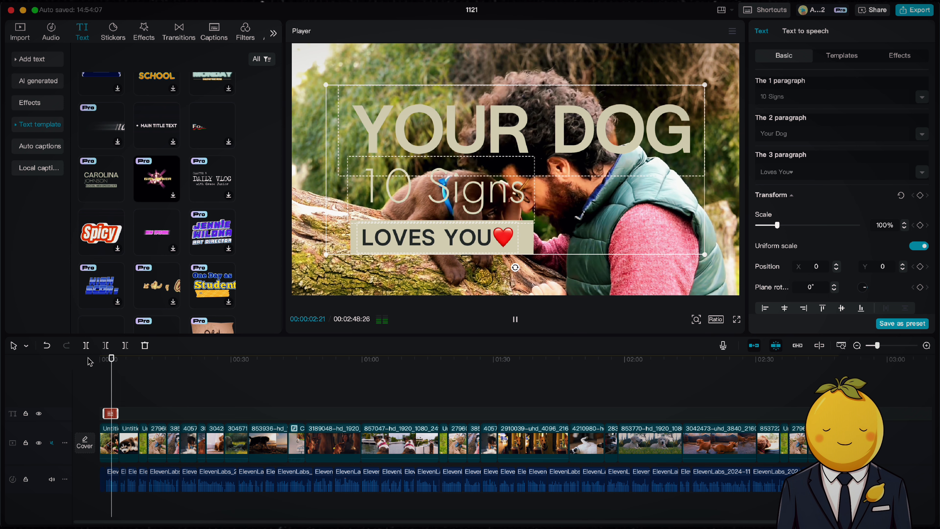
key("space")
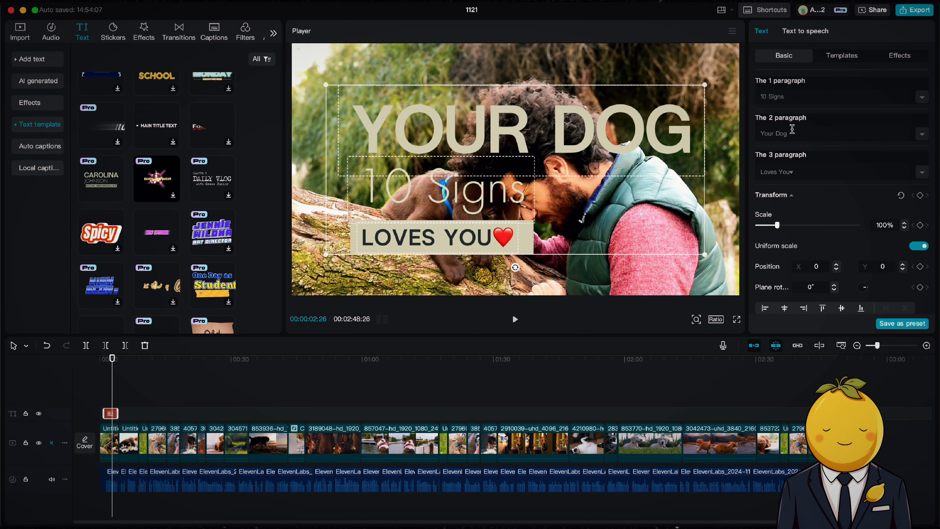
Step: Swap the title lines: set the second paragraph to 10 Signs and the first paragraph to Your Dog
left_click_drag(792, 130, 724, 128)
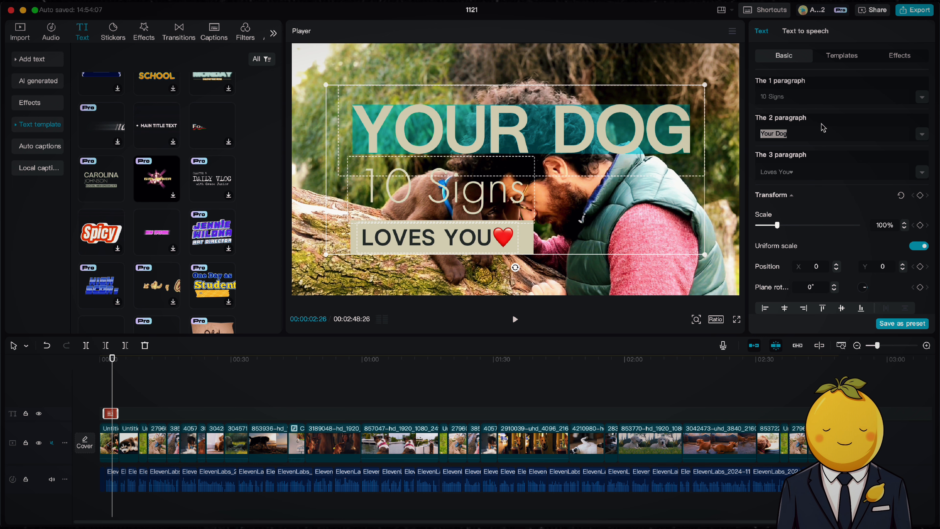
type("10 Signs")
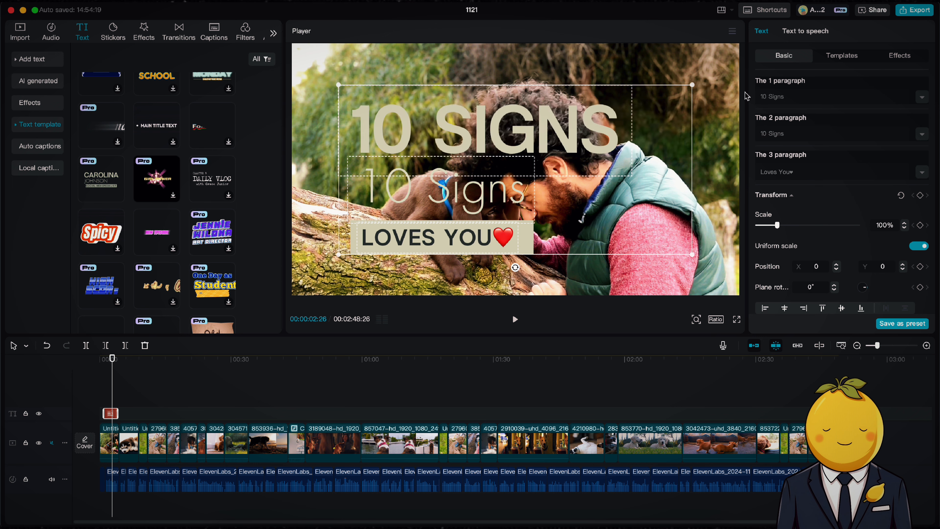
left_click_drag(792, 96, 736, 95)
type("You")
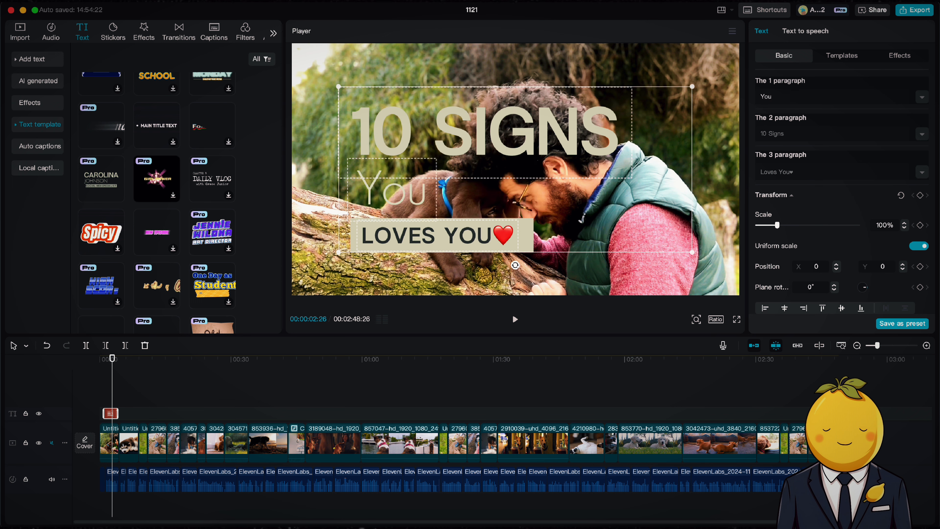
type("r Dog")
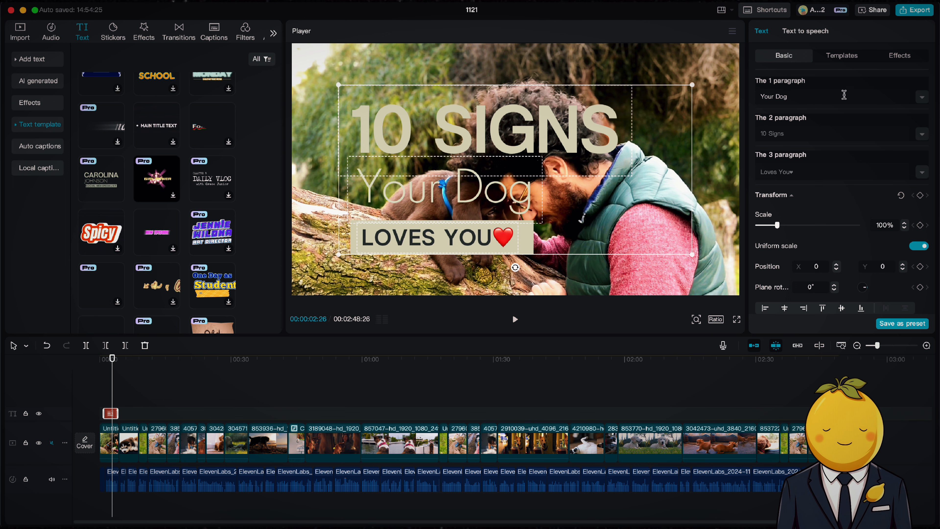
Step: Play back the opening of the timeline to review the title over the first clips
left_click(848, 58)
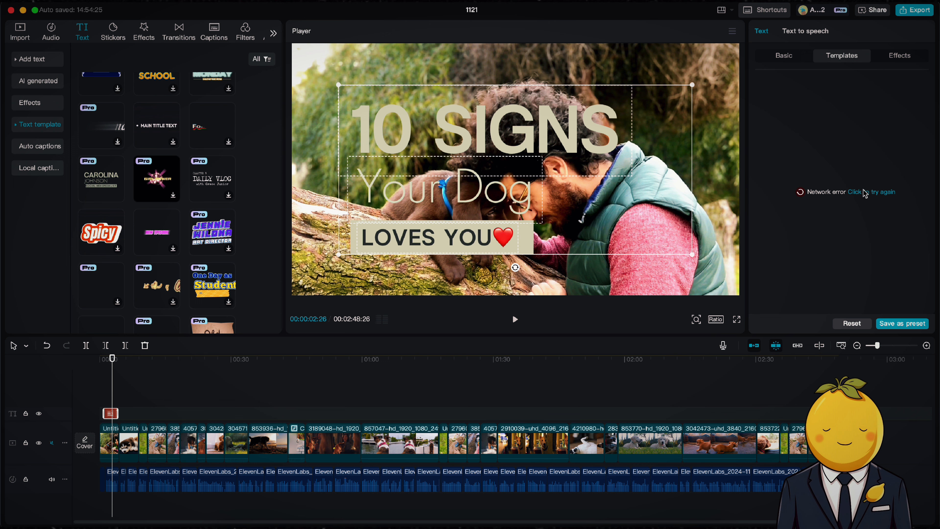
left_click(781, 55)
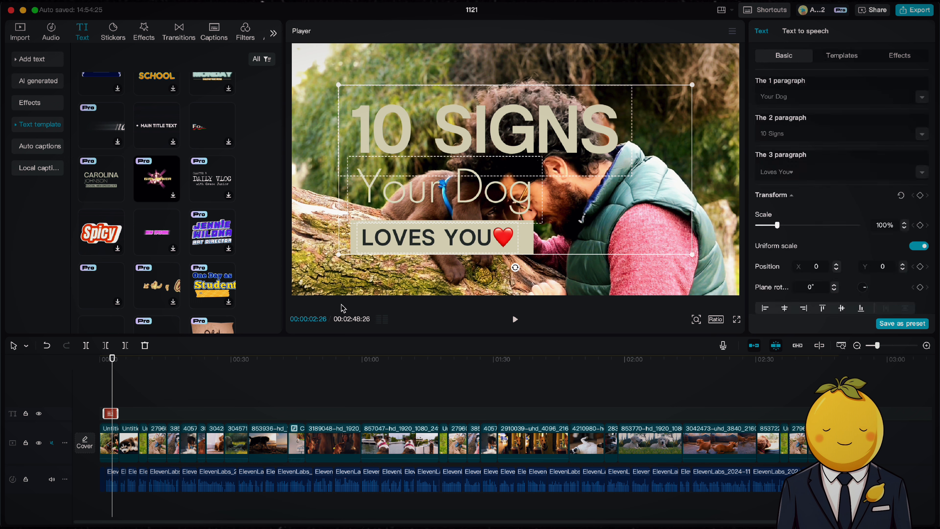
left_click(113, 359)
key("space")
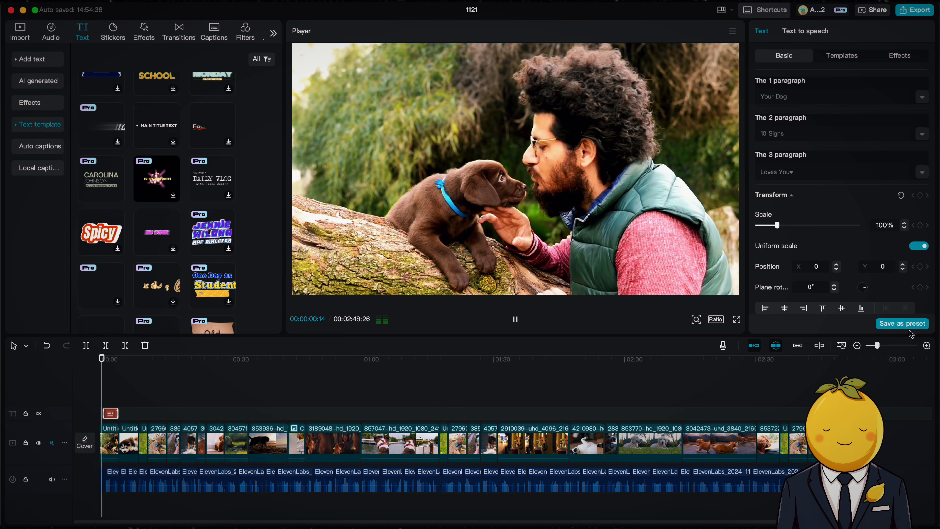
left_click_drag(878, 345, 887, 346)
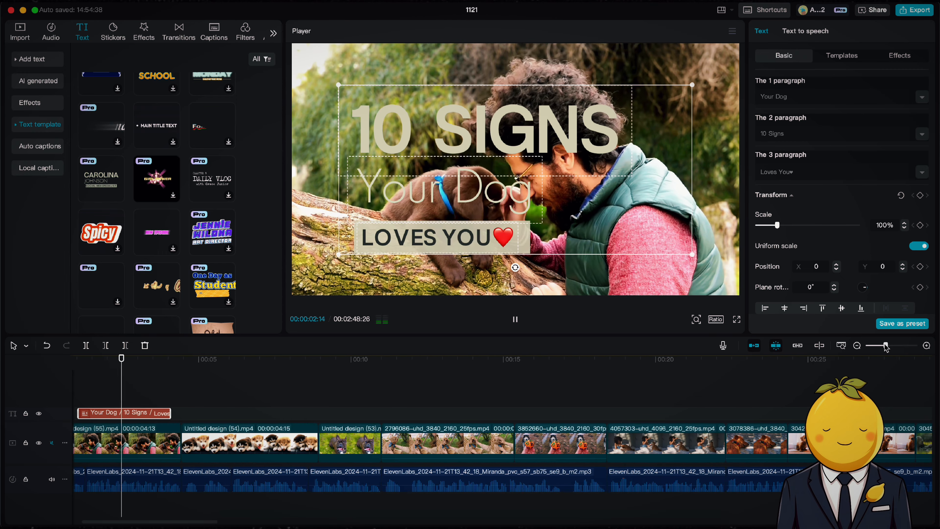
left_click(129, 386)
scroll(128, 386, "left", 3)
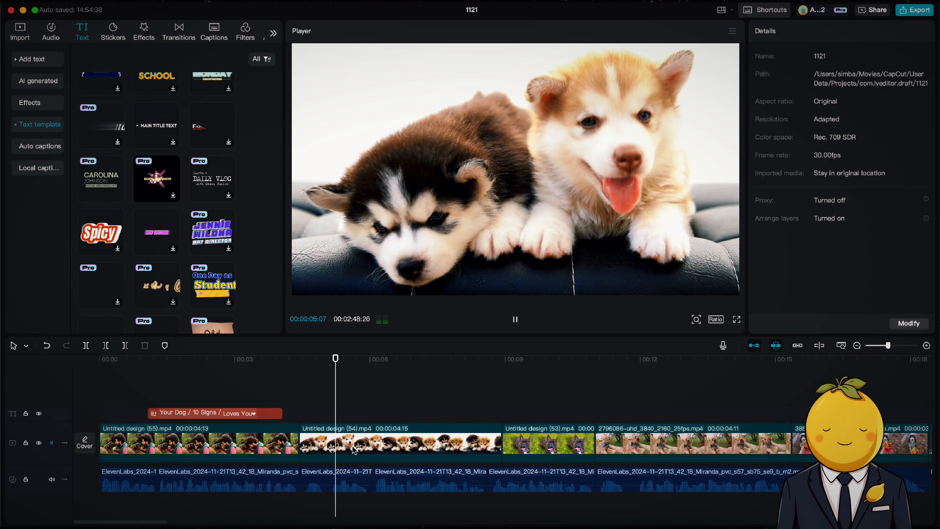
key("space")
left_click_drag(139, 359, 60, 385)
Step: Apply the Zoom 1 in-animation to the first video clip
left_click(117, 432)
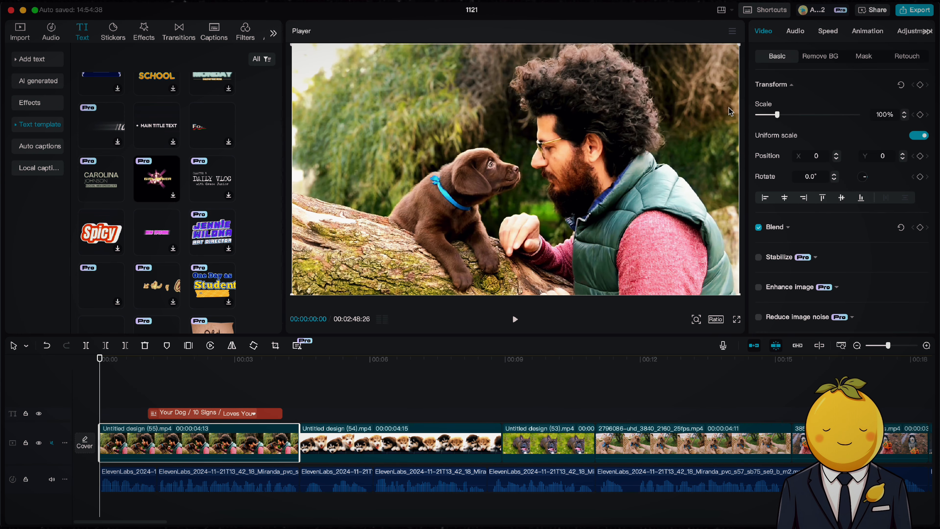
left_click(808, 33)
left_click(856, 34)
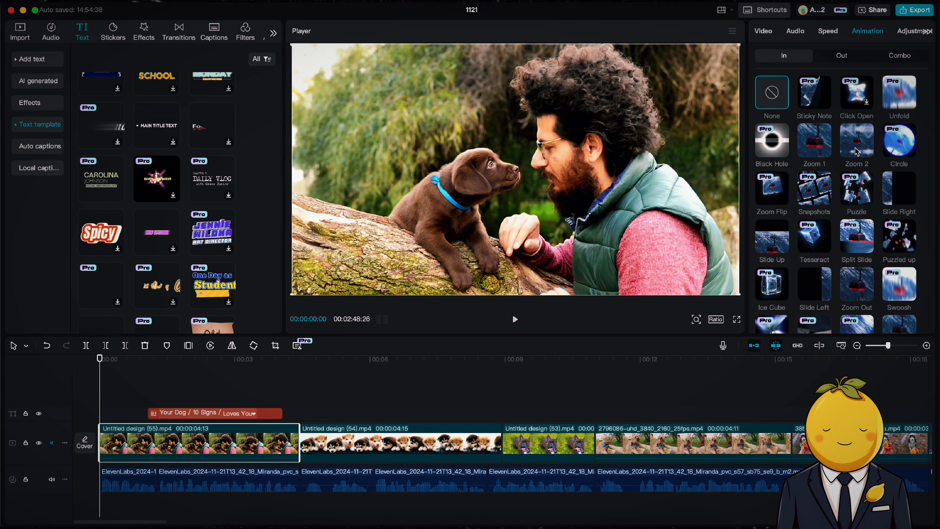
left_click(828, 147)
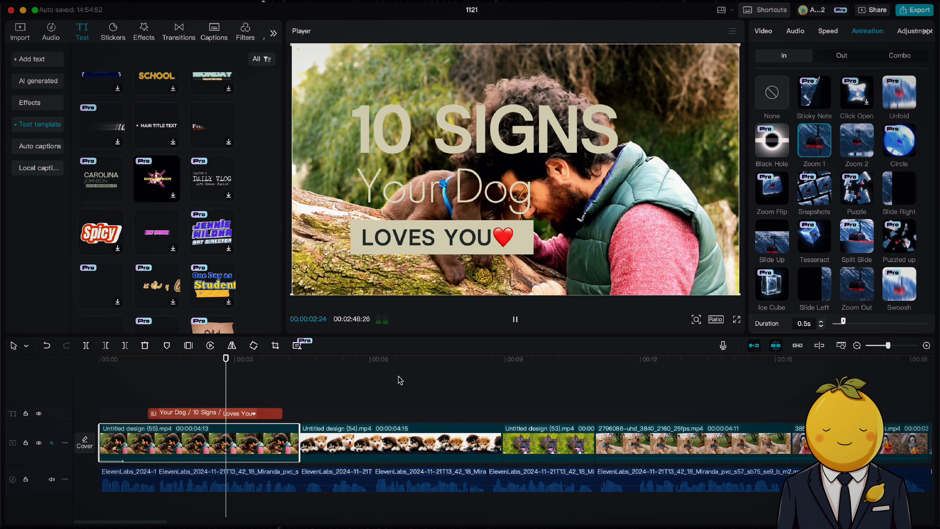
Step: Move the title clip later so it starts about 2.5 seconds in, and preview it
key("space")
left_click_drag(209, 414, 291, 414)
key("space")
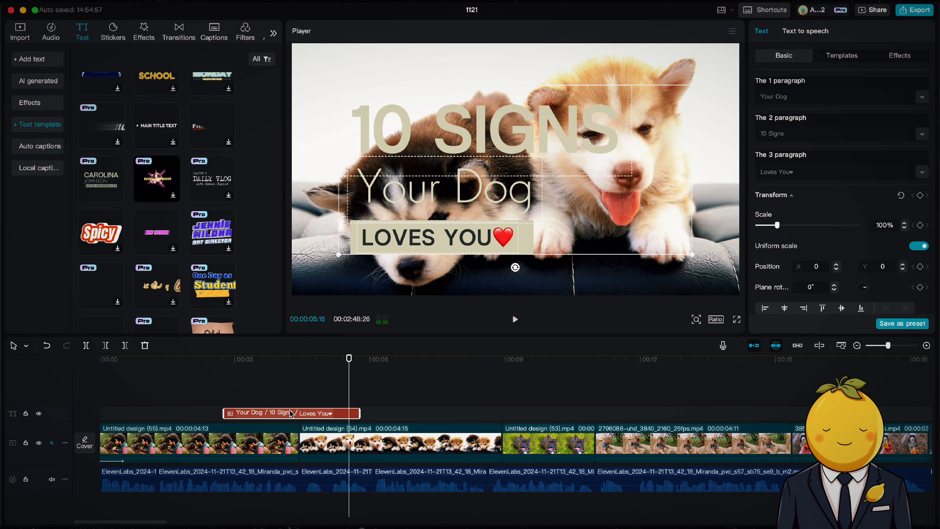
key("space")
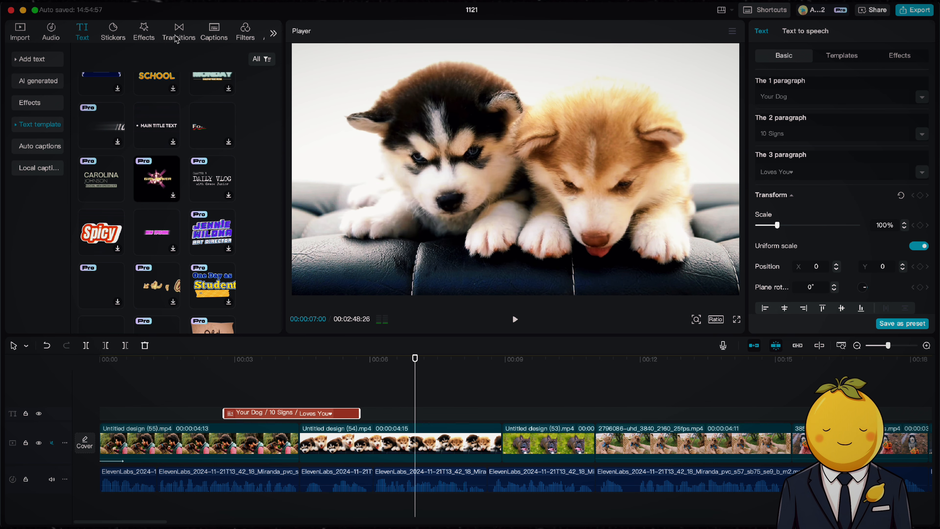
Step: Add a Slide Left transition between the first two clips
left_click(180, 34)
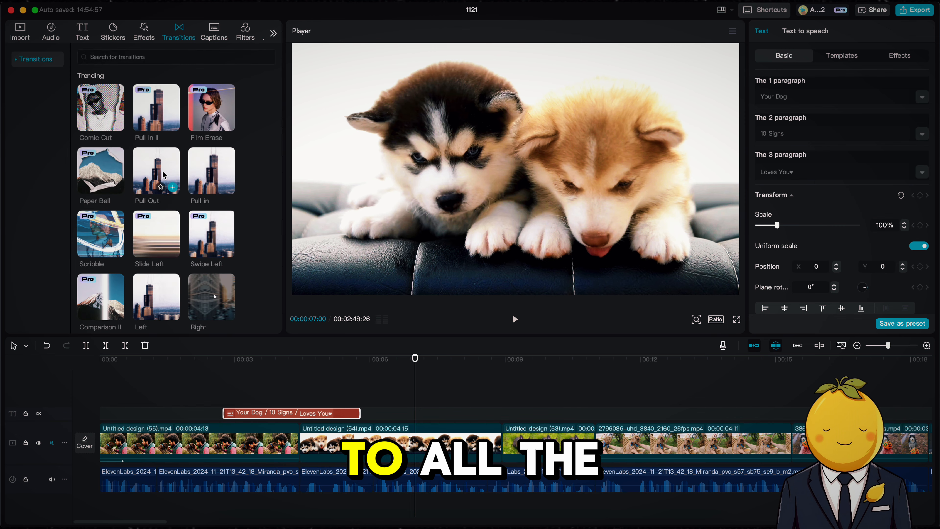
left_click(172, 251)
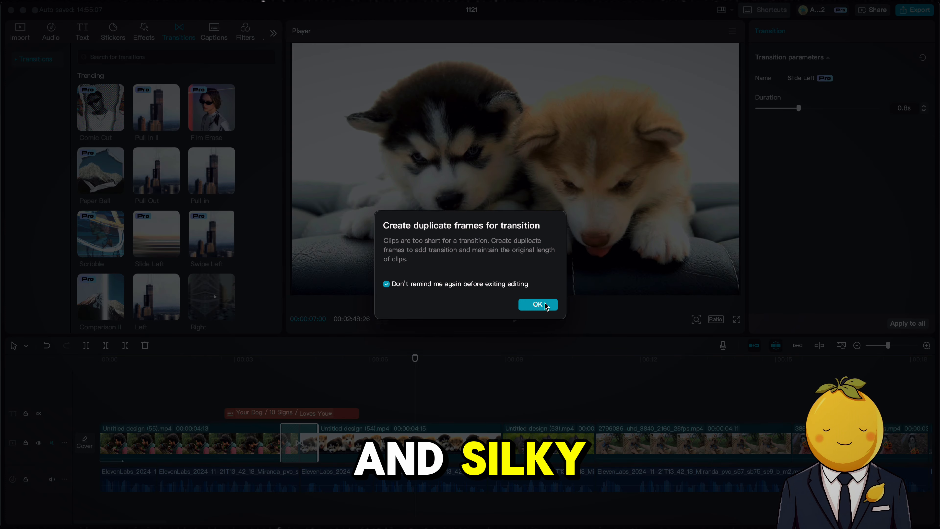
left_click(537, 304)
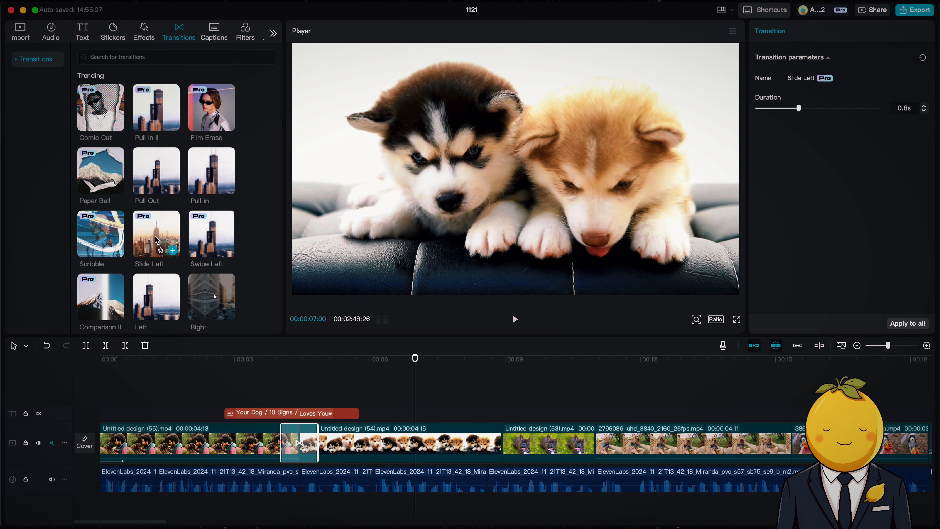
Step: Add Memories sliding II, another transition and Snap Zoom between the following clips
scroll(155, 233, "down", 5)
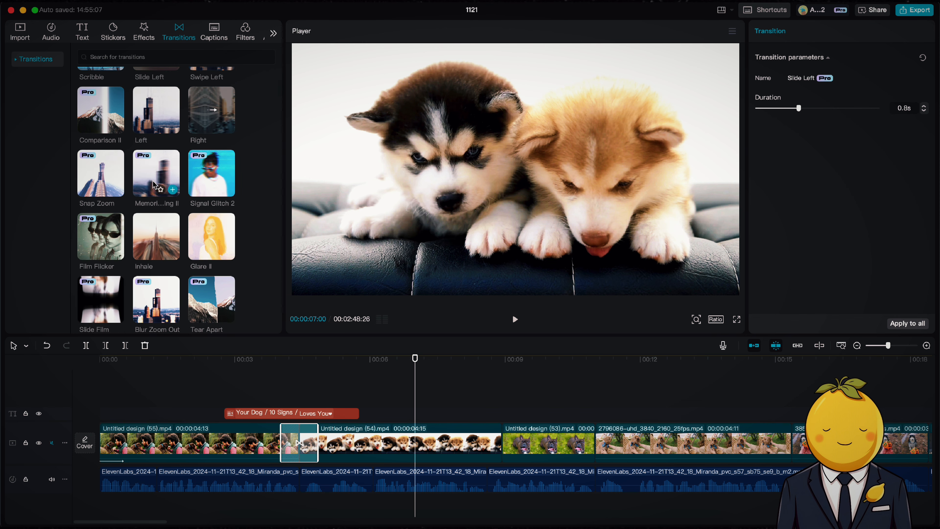
left_click_drag(156, 174, 521, 451)
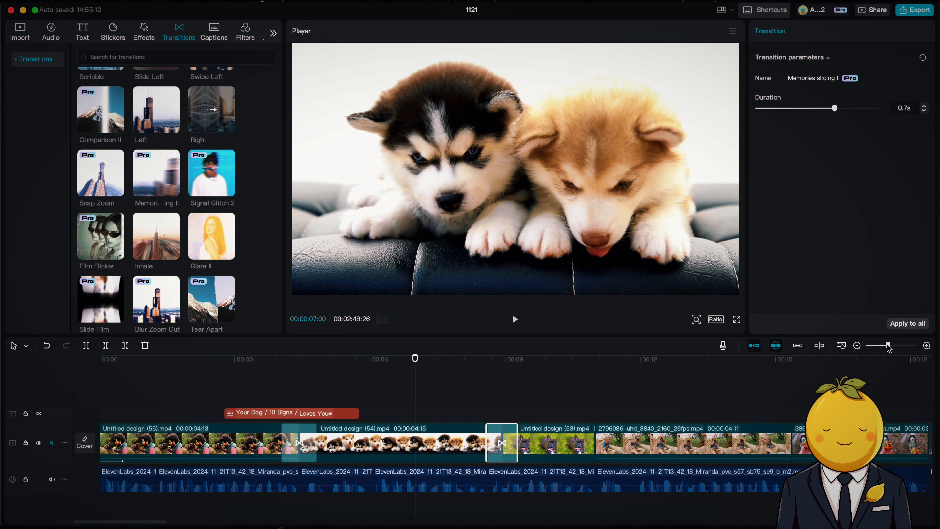
left_click_drag(888, 347, 885, 346)
left_click_drag(186, 245, 416, 445)
left_click_drag(104, 177, 542, 444)
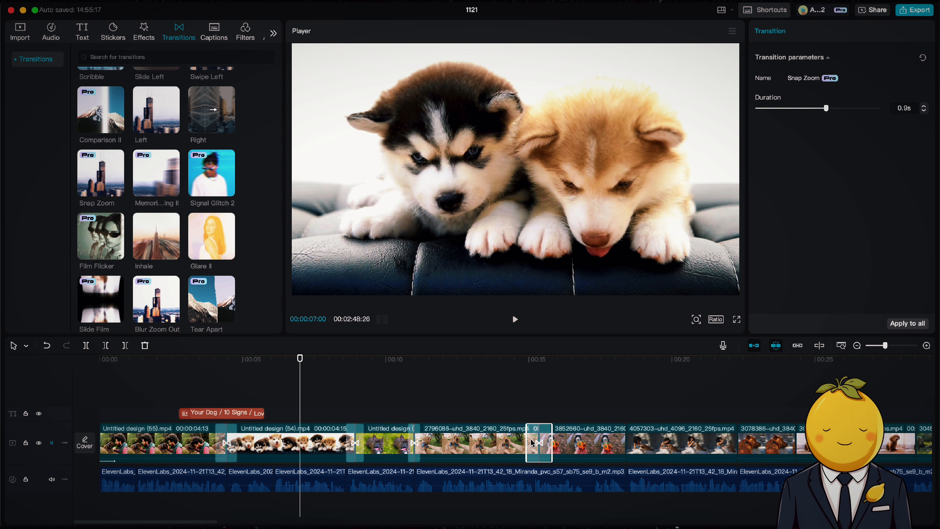
Step: Add Snap Zoom, Inhale, Tear Apart and Blur Zoom Out transitions between clips further along the timeline
scroll(501, 436, "right", 5)
left_click_drag(92, 193, 733, 438)
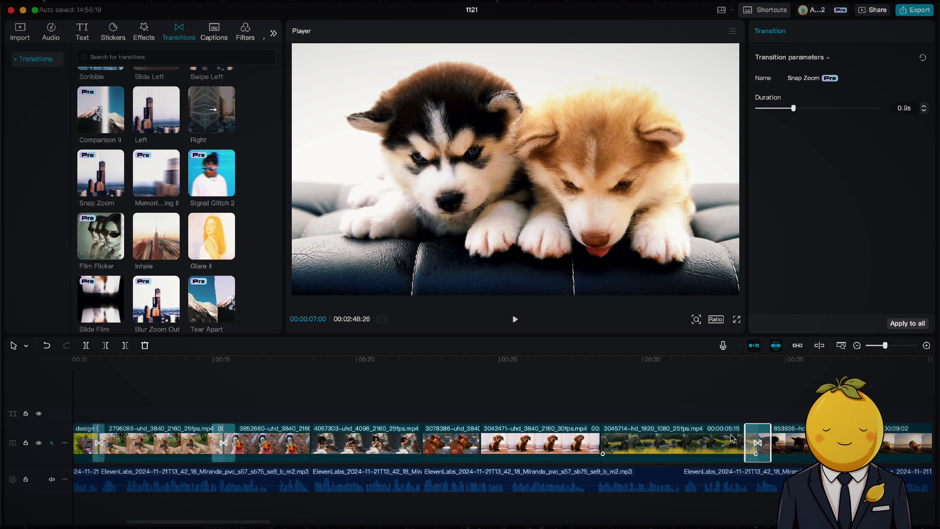
left_click_drag(156, 237, 480, 443)
left_click_drag(212, 300, 422, 443)
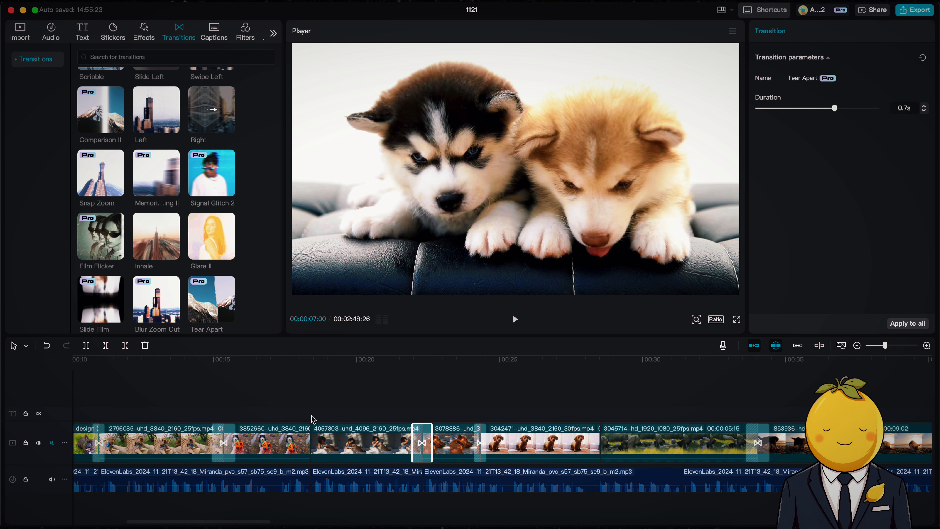
scroll(134, 189, "down", 3)
left_click_drag(141, 222, 288, 446)
Step: Add Vertical Blur II, Sliding Memories and Push Away 2 transitions between clips around the one-minute mark
scroll(554, 450, "right", 5)
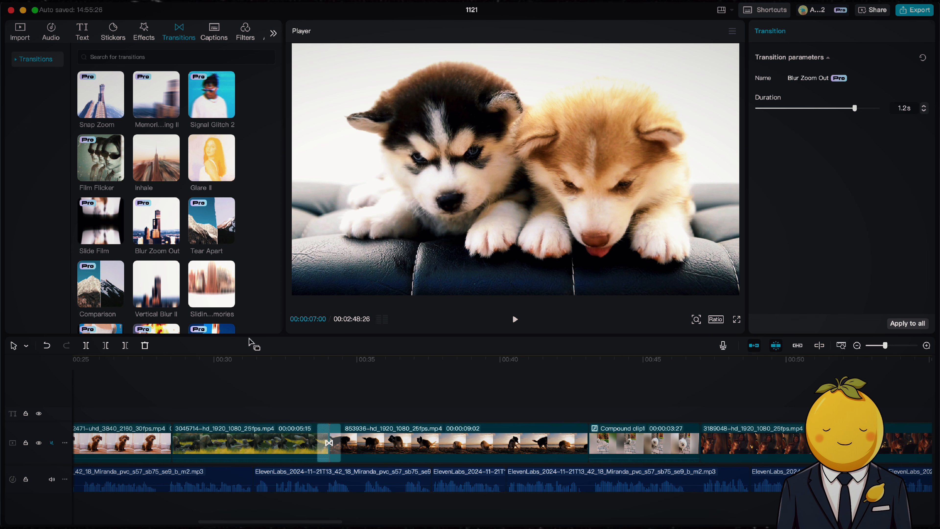
left_click_drag(156, 284, 708, 452)
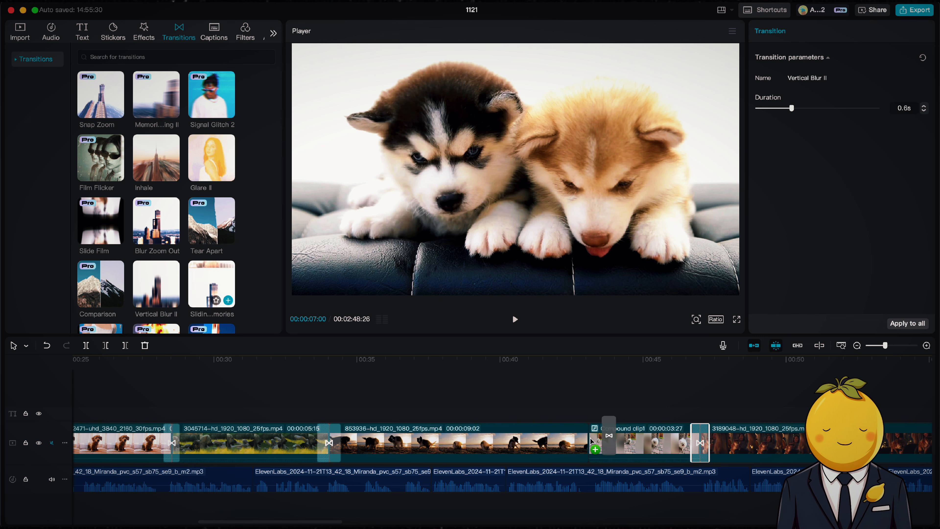
left_click(216, 297)
scroll(210, 231, "down", 5)
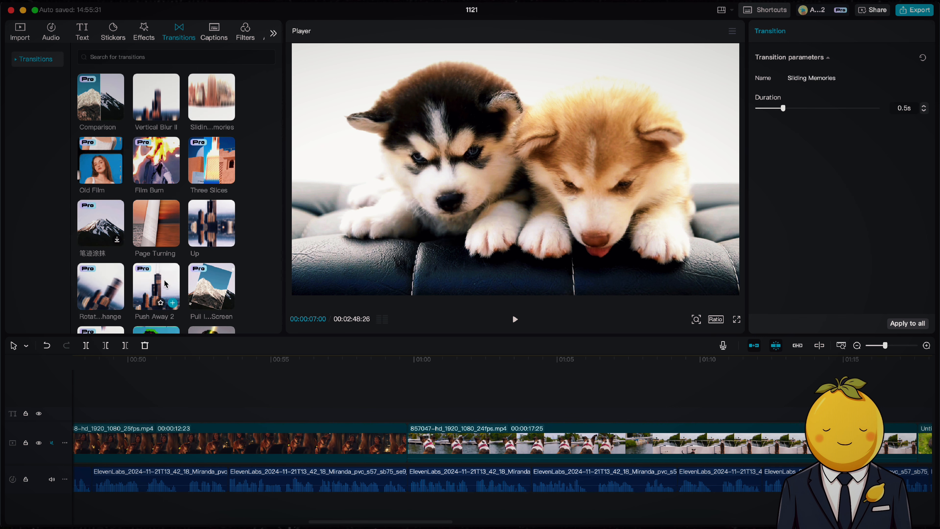
left_click_drag(165, 286, 447, 452)
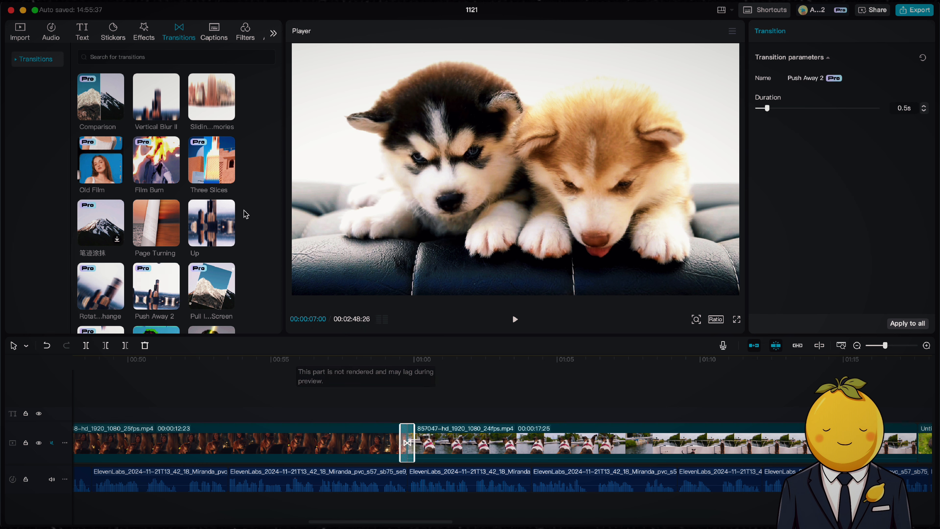
scroll(245, 214, "up", 3)
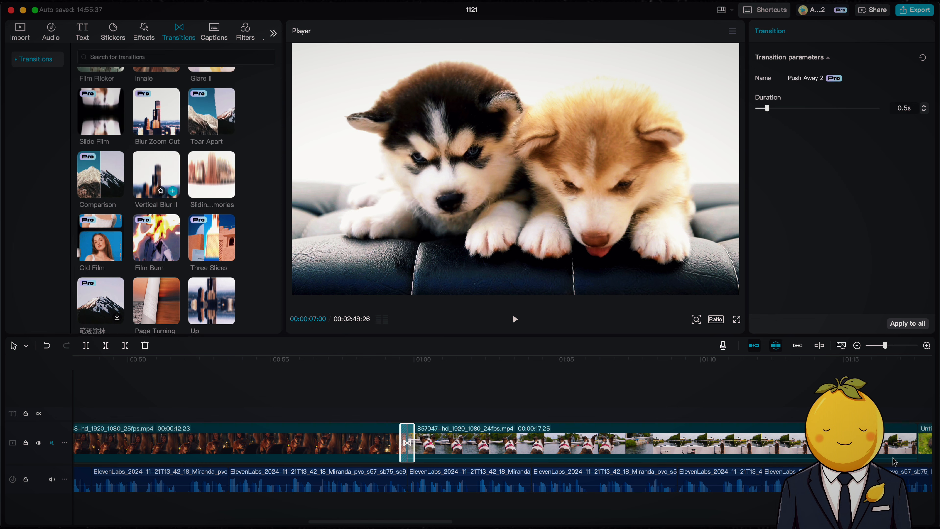
Step: Add Vertical Blur II and Three Slices transitions between clips between 1:15 and 1:30
scroll(895, 462, "right", 10)
left_click_drag(156, 174, 292, 422)
left_click_drag(347, 457, 350, 457)
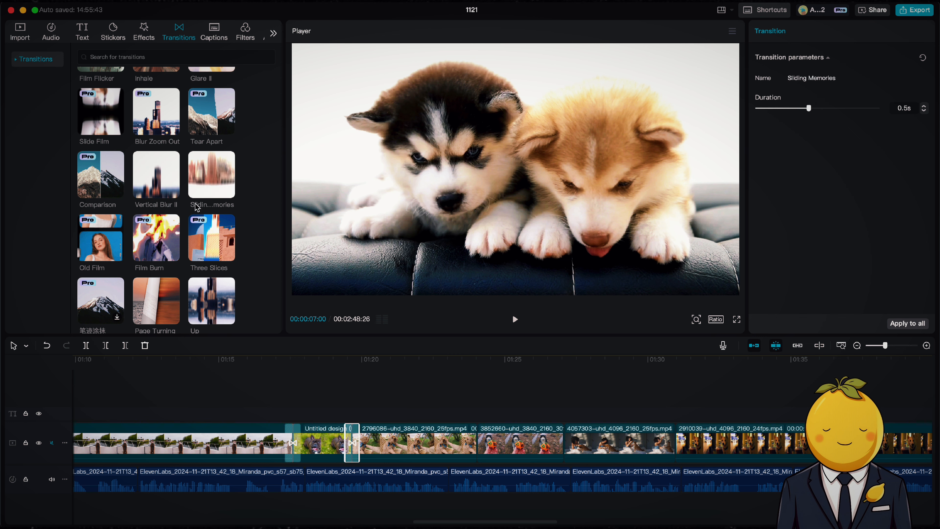
left_click_drag(339, 232, 664, 439)
scroll(207, 257, "up", 3)
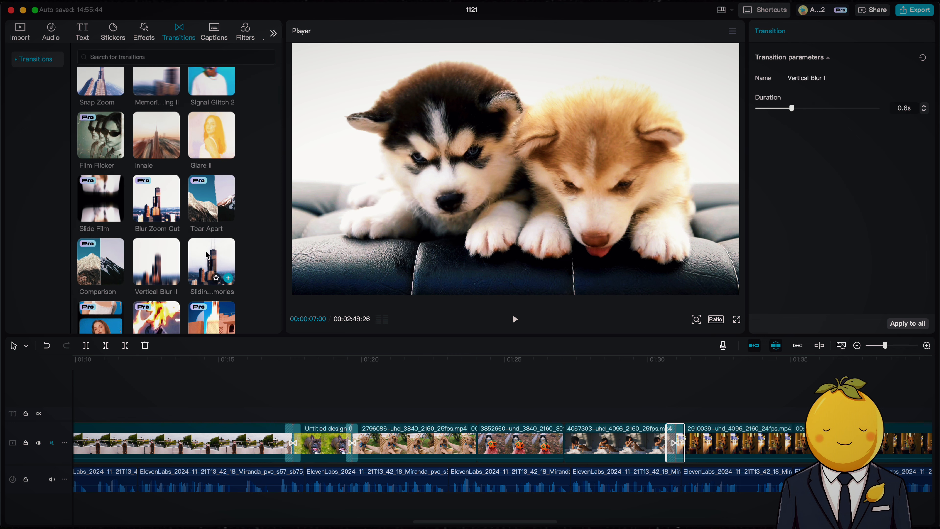
left_click_drag(209, 292, 474, 441)
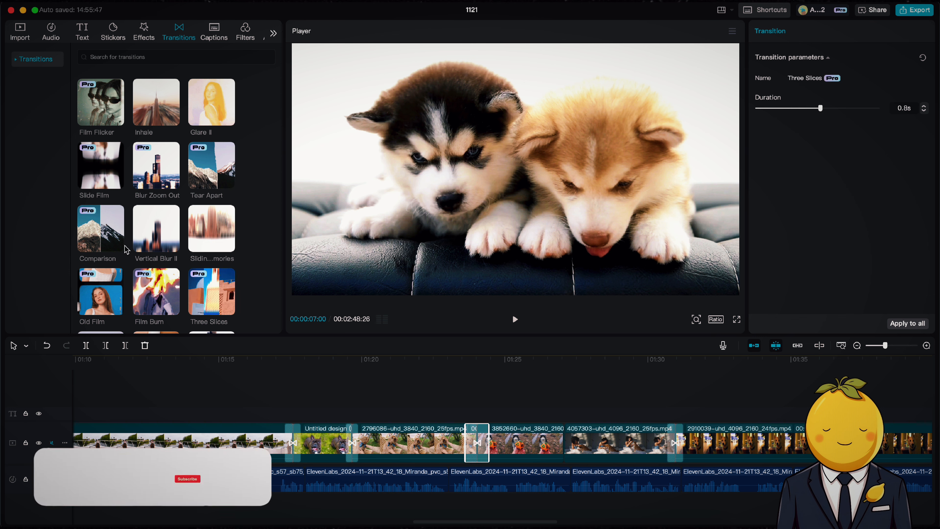
Step: Add Comparison and Vertical Blur II transitions between clips around the 1:30 to 1:45 range
left_click_drag(102, 230, 538, 436)
scroll(538, 452, "right", 10)
scroll(538, 451, "right", 8)
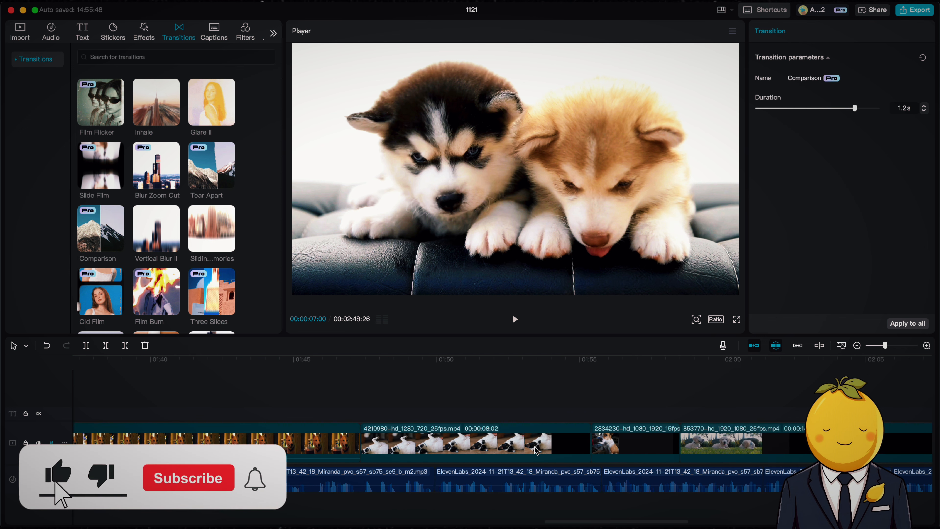
scroll(207, 230, "down", 1)
left_click_drag(157, 218, 338, 465)
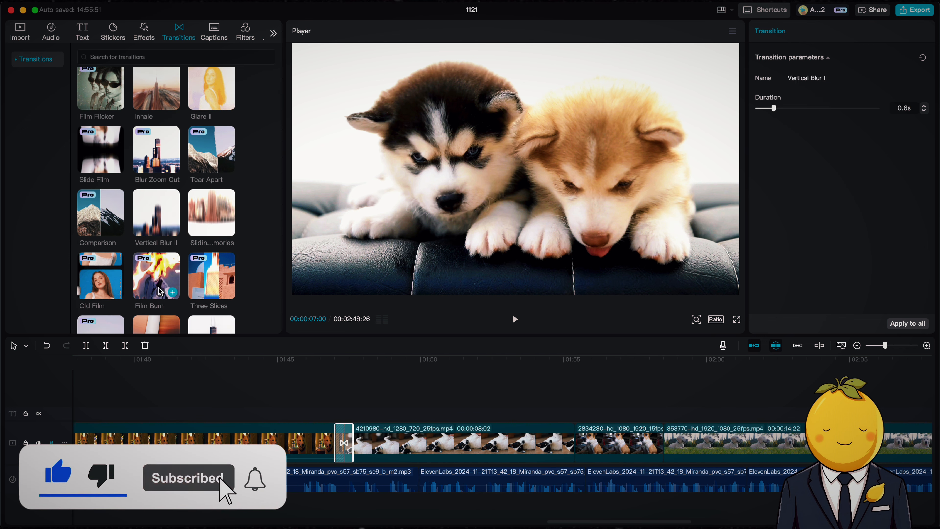
Step: Add Inhale and Push Away 2 transitions between clips around the 1:50 to 2:00 mark
mouse_move(156, 276)
left_mouse_down()
mouse_move(271, 273)
mouse_move(629, 439)
mouse_move(335, 286)
mouse_move(385, 208)
mouse_move(640, 474)
left_mouse_up()
left_click_drag(649, 439, 652, 441)
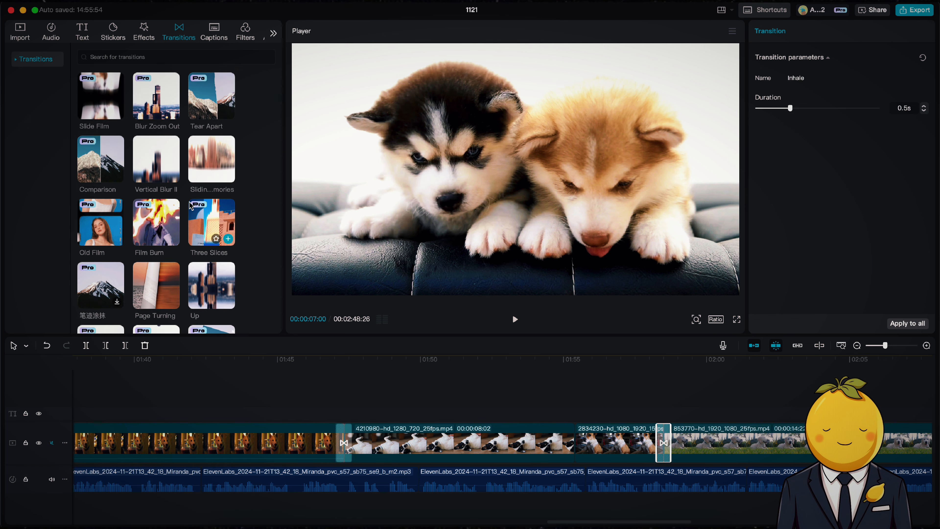
scroll(218, 225, "down", 3)
left_click_drag(171, 277, 575, 439)
Step: Add Slide Down and Multi-screen Freeze transitions between clips around the 2:10 to 2:30 mark
scroll(560, 450, "right", 10)
scroll(560, 450, "right", 10)
scroll(155, 222, "down", 3)
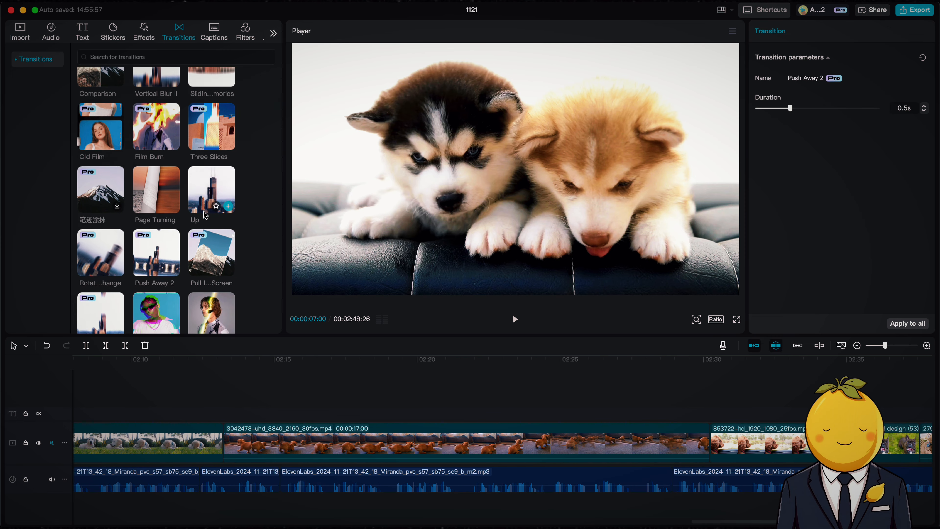
left_click_drag(100, 241, 224, 441)
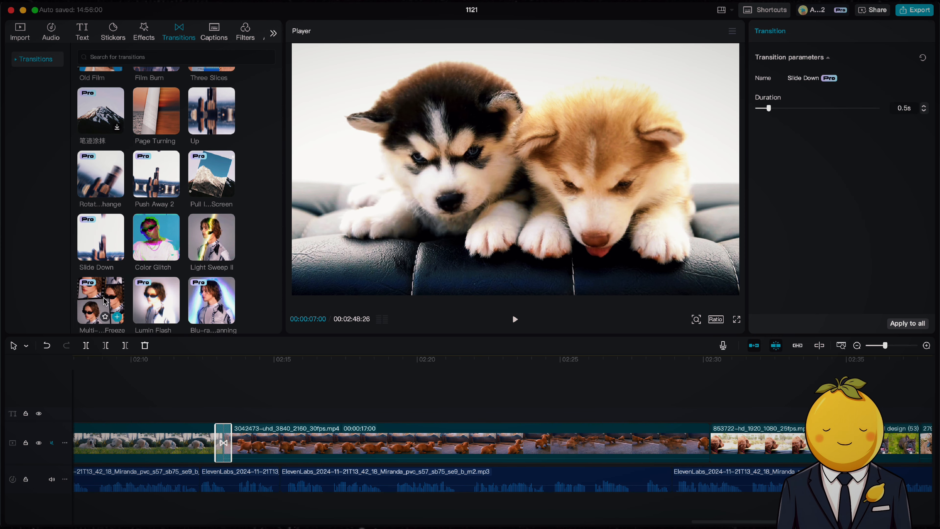
left_click_drag(100, 300, 690, 439)
scroll(444, 443, "right", 12)
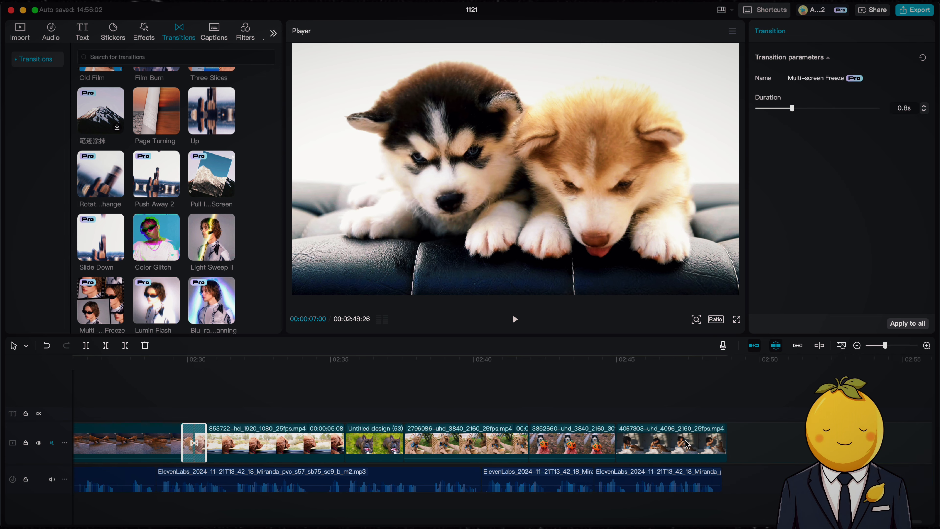
Step: Add Sliding Memories, Blur Zoom Out, Inhale and Vertical Blur II transitions between the final clips near the end
scroll(261, 316, "up", 1)
scroll(222, 259, "up", 5)
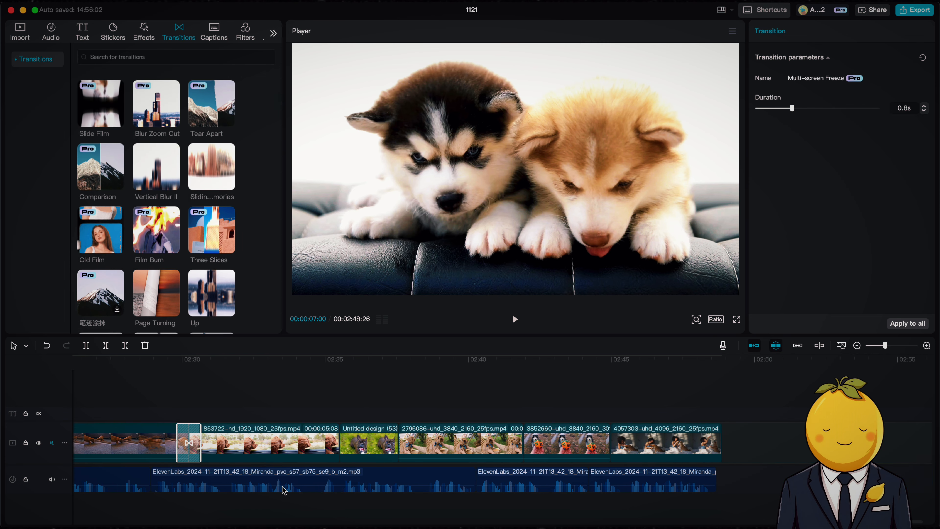
left_click_drag(211, 210, 336, 442)
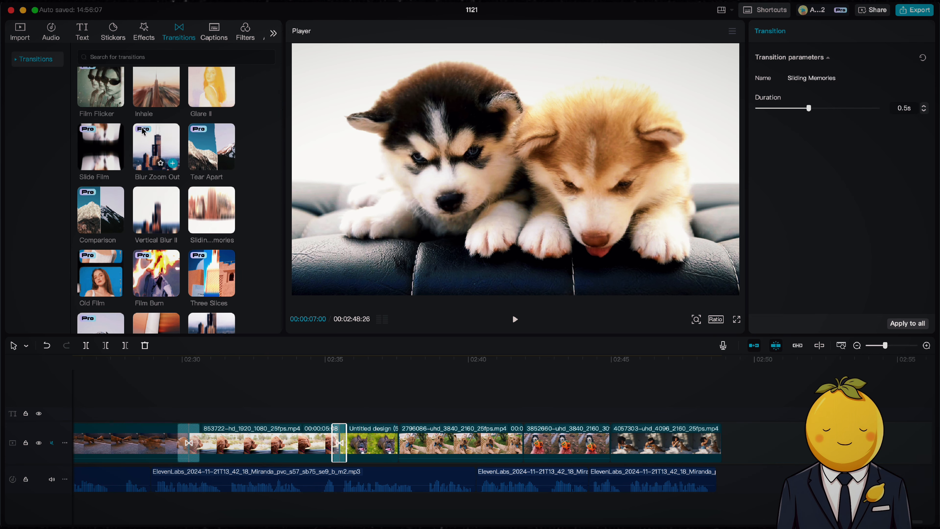
left_click_drag(143, 132, 399, 443)
mouse_move(157, 89)
left_mouse_down()
mouse_move(503, 381)
mouse_move(518, 442)
left_mouse_up()
left_click_drag(160, 222, 613, 430)
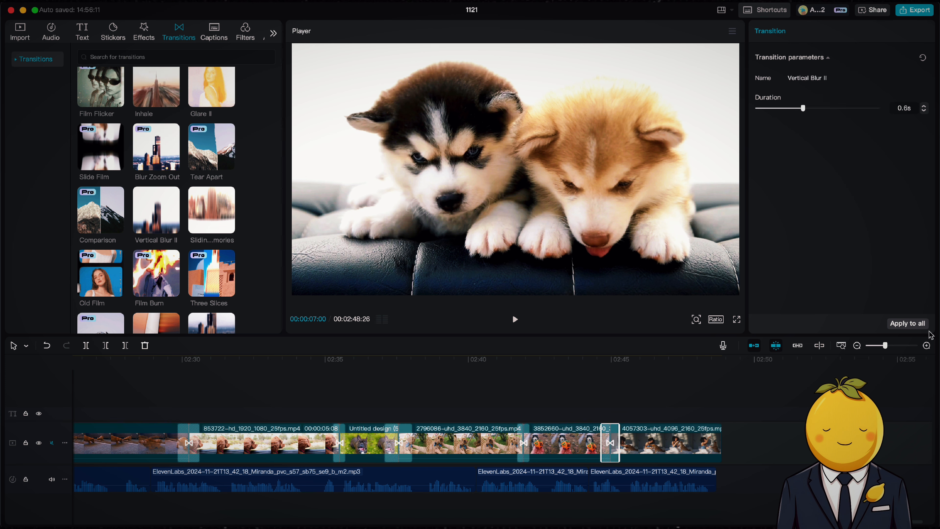
Step: Preview the beginning of the video, then generate English auto captions from the voiceover
left_click_drag(885, 345, 881, 345)
key("space")
scroll(665, 358, "left", 3)
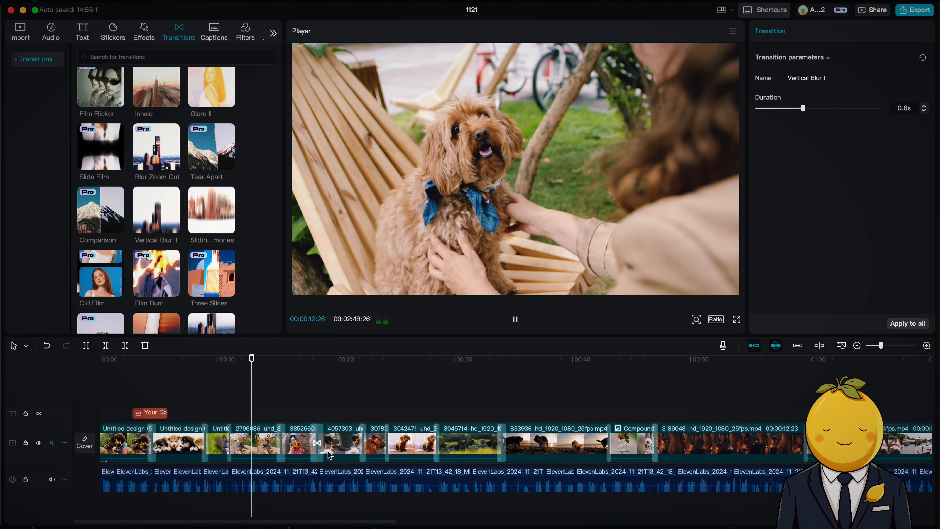
key("space")
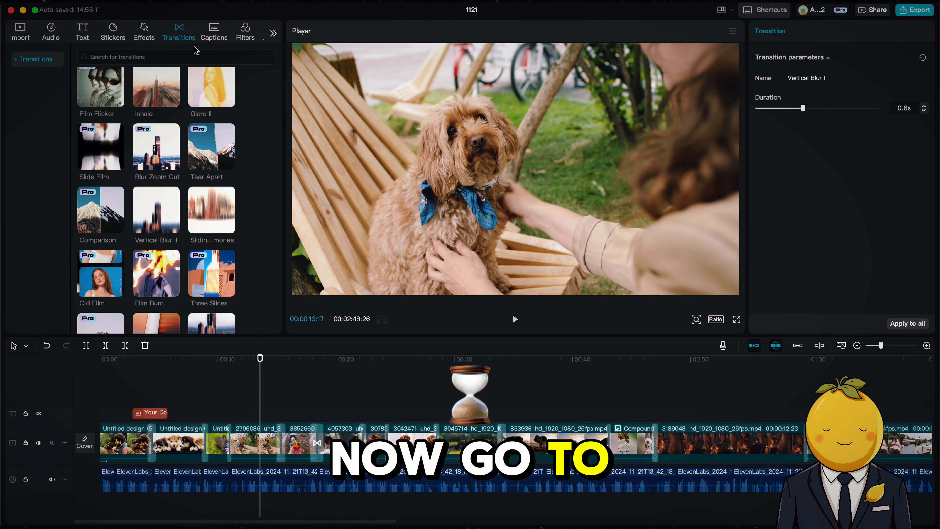
left_click(210, 37)
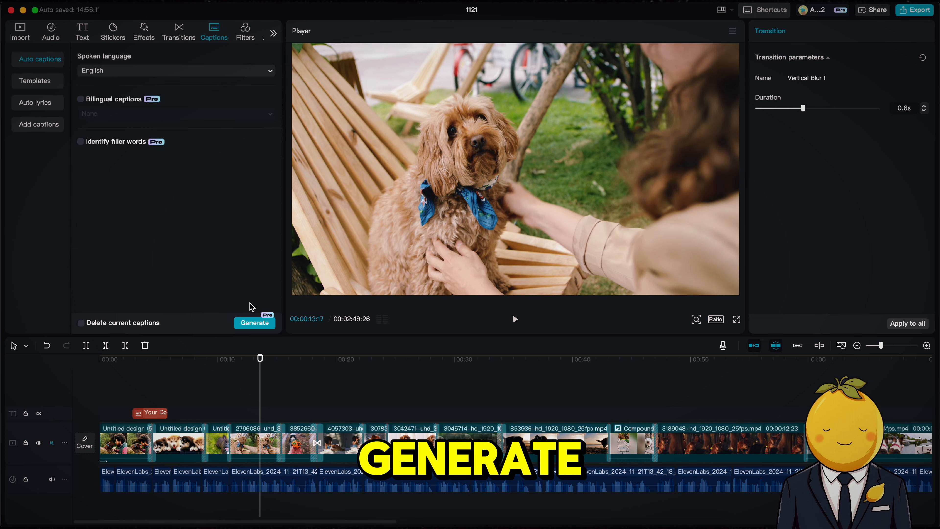
left_click(249, 324)
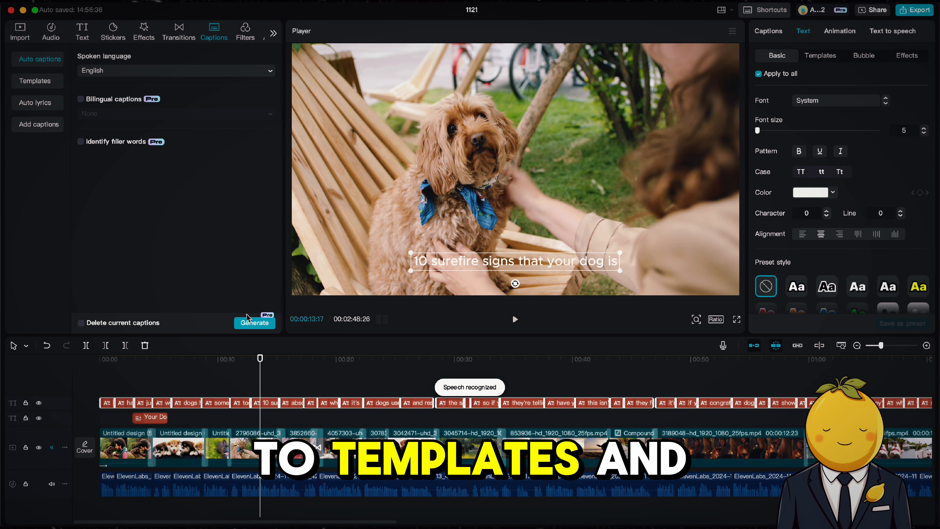
Step: Apply a bold white caption text template to all auto captions
left_click(821, 56)
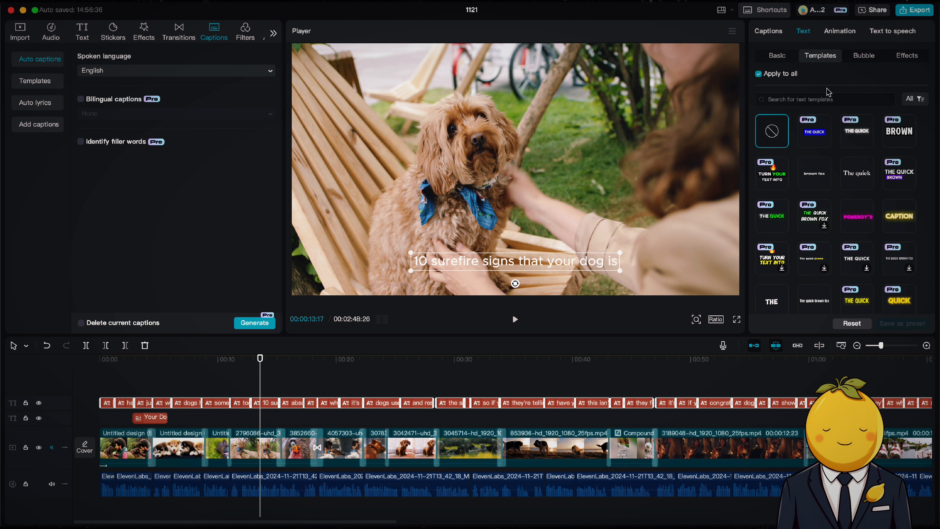
left_click(850, 216)
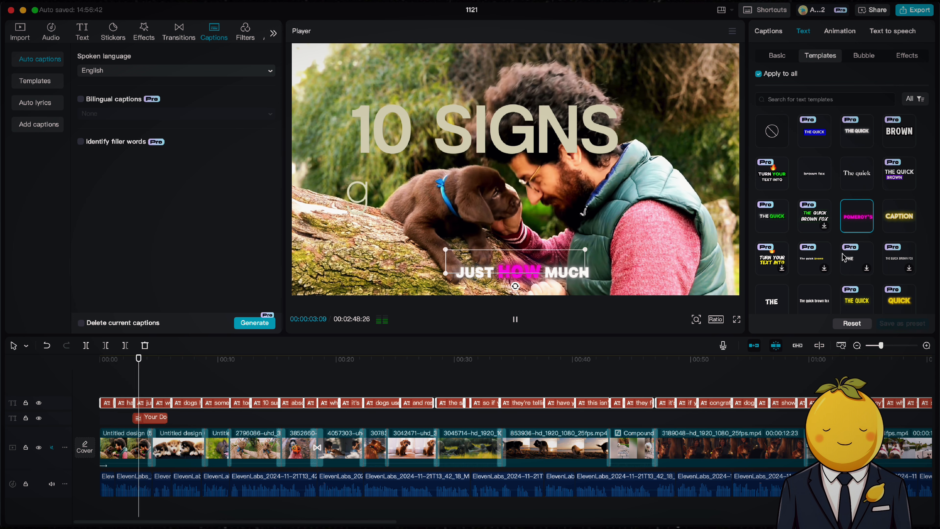
scroll(848, 226, "down", 3)
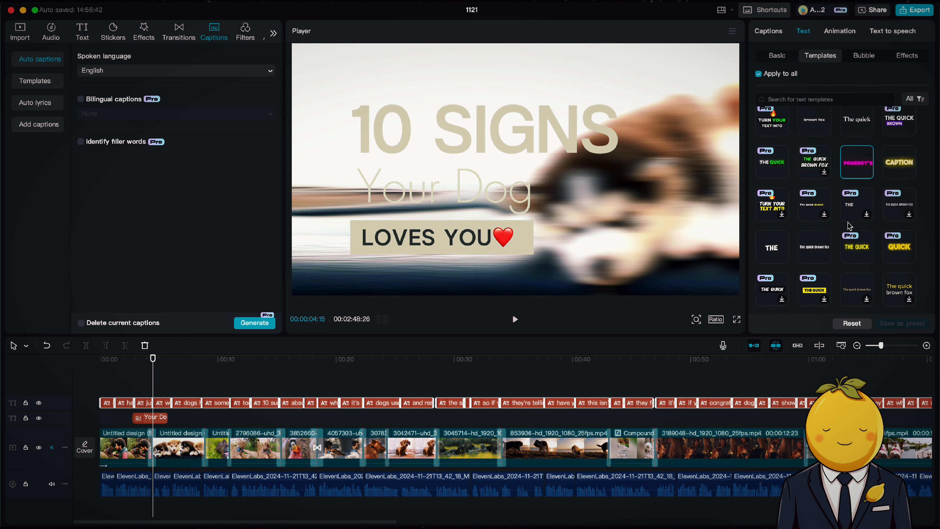
scroll(849, 226, "down", 5)
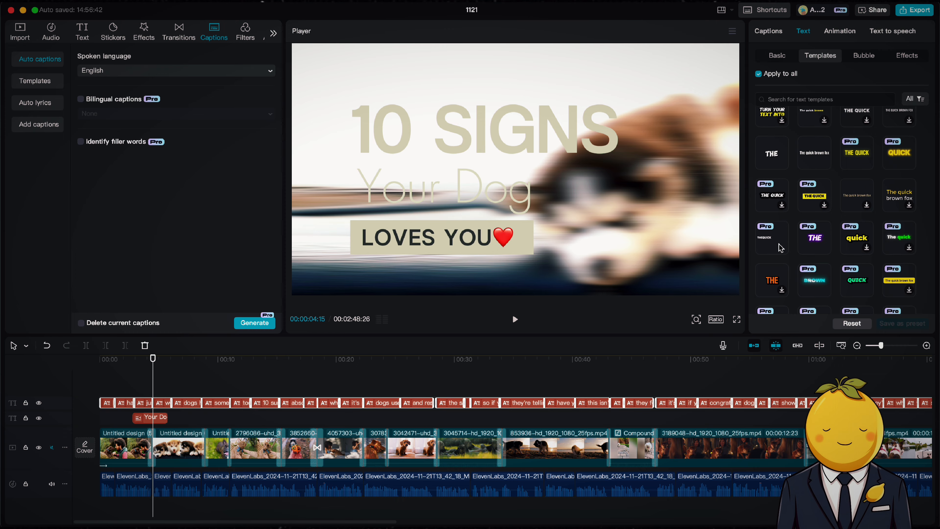
left_click(780, 248)
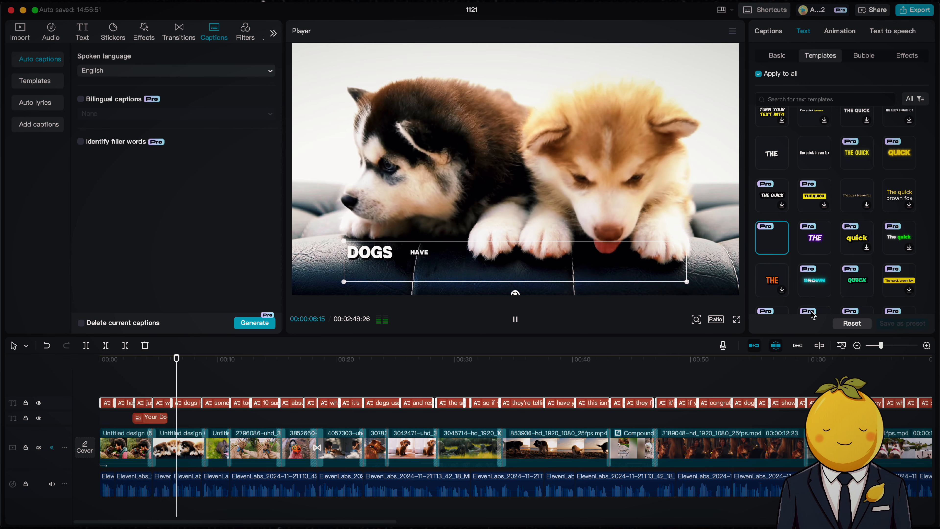
Step: Scale the caption text down slightly in the player and preview the captions from the start
left_click_drag(881, 347, 876, 347)
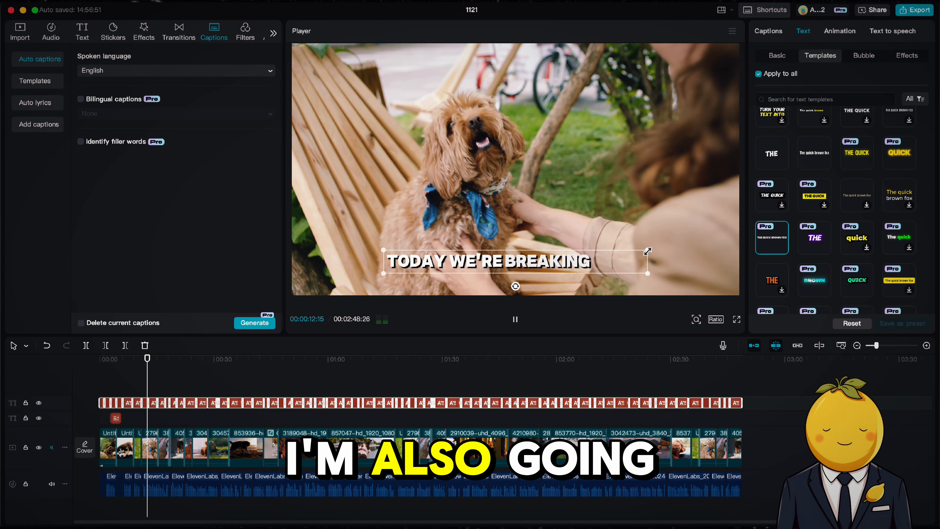
left_click_drag(647, 251, 620, 255)
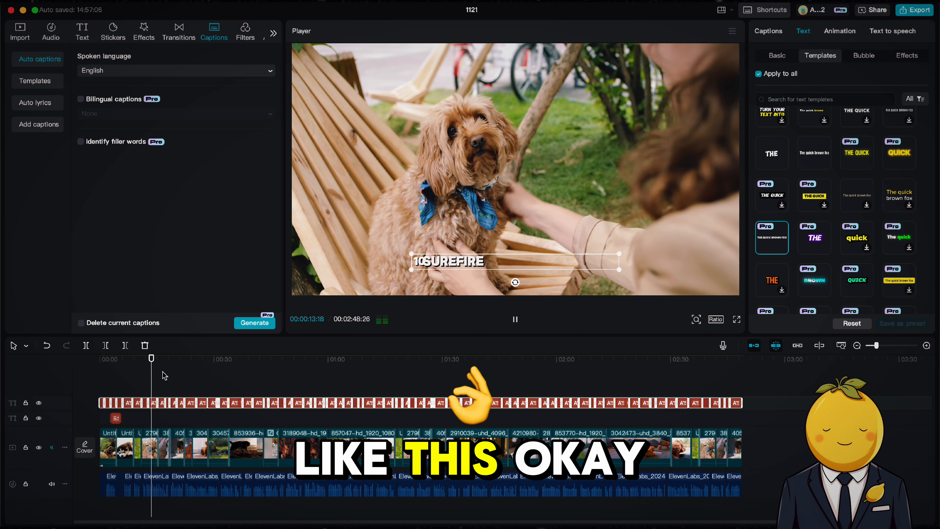
left_click(105, 367)
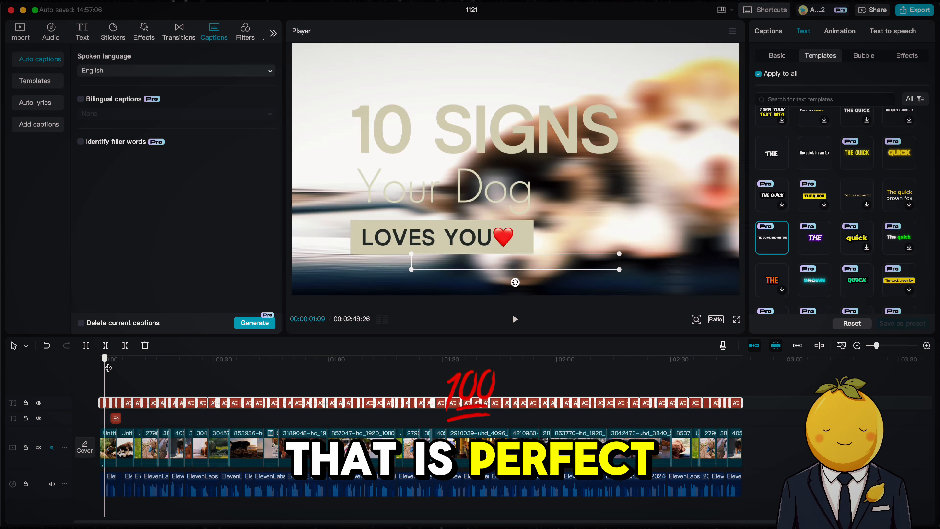
key("space")
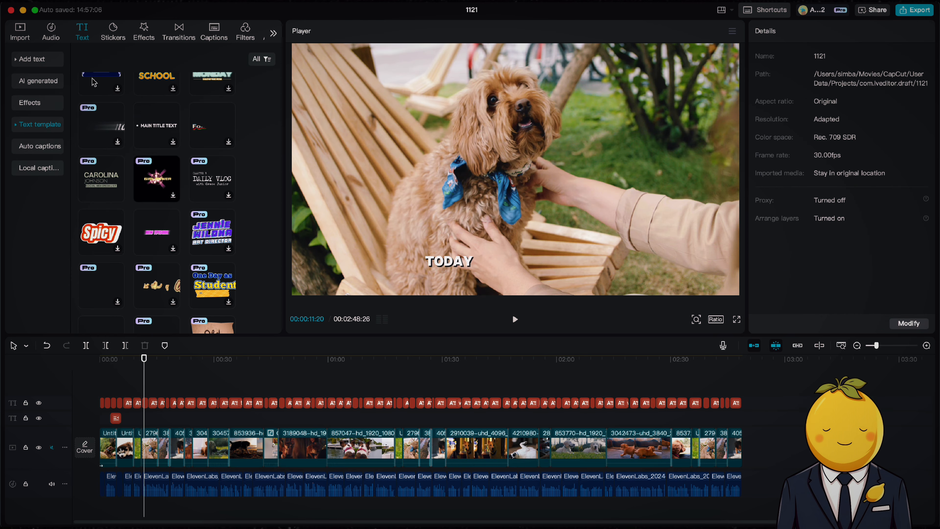
left_click(37, 59)
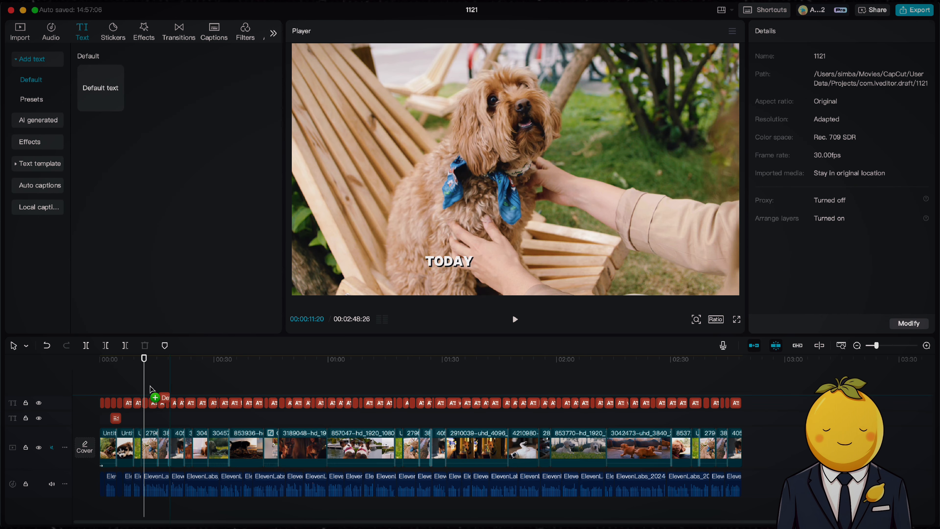
left_click_drag(144, 380, 145, 380)
key("super+a")
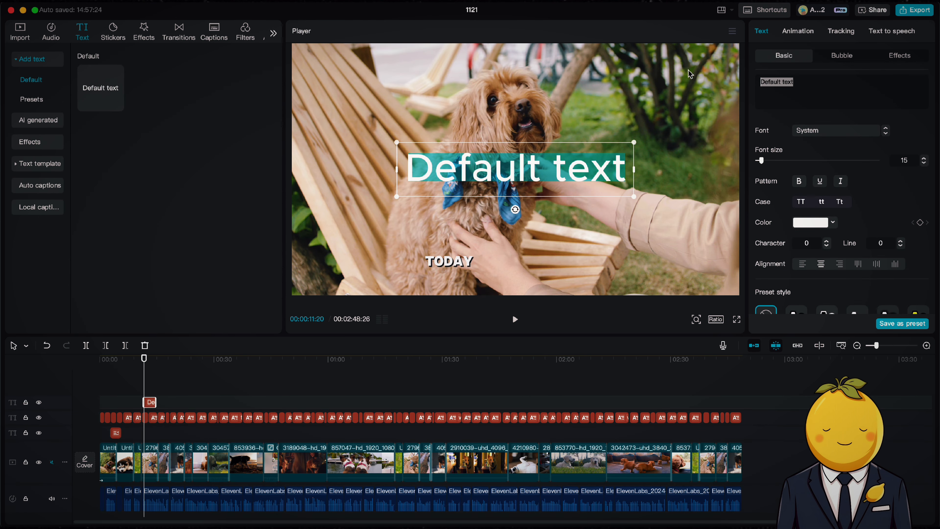
type("@do")
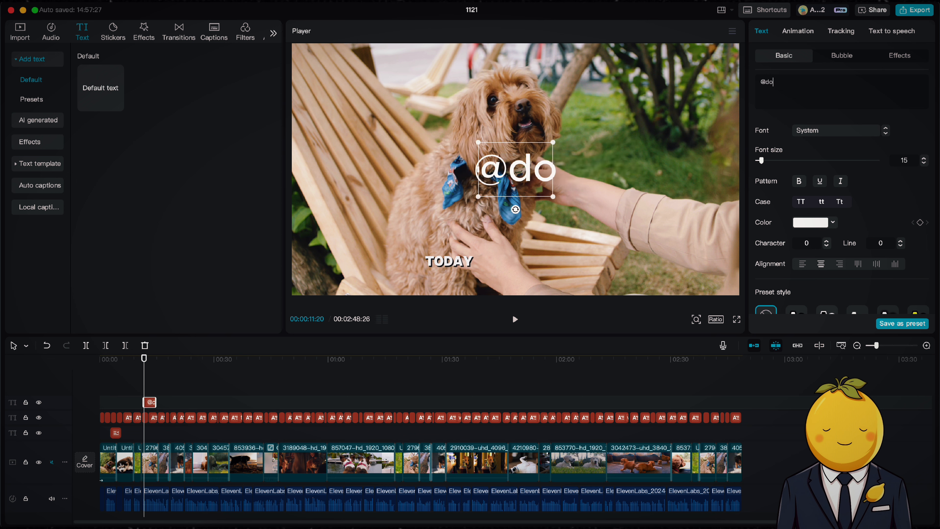
type("glovers")
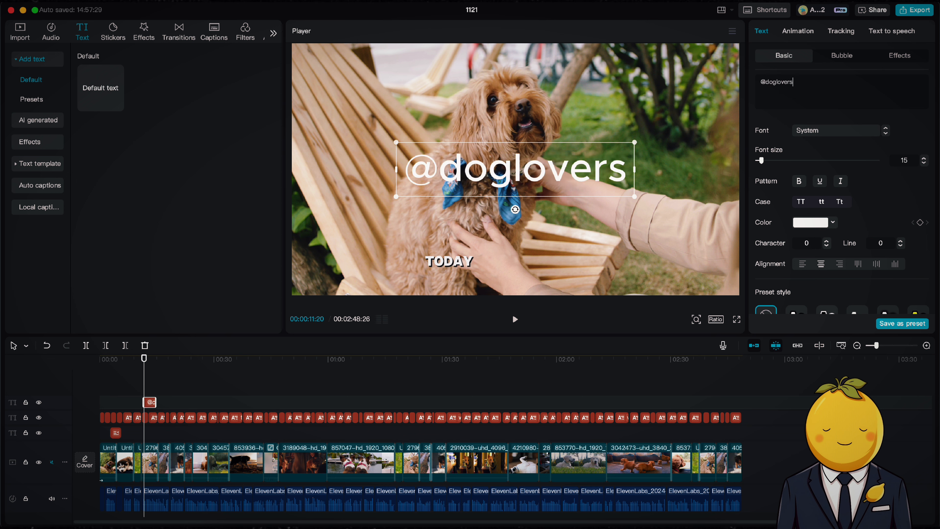
type("77")
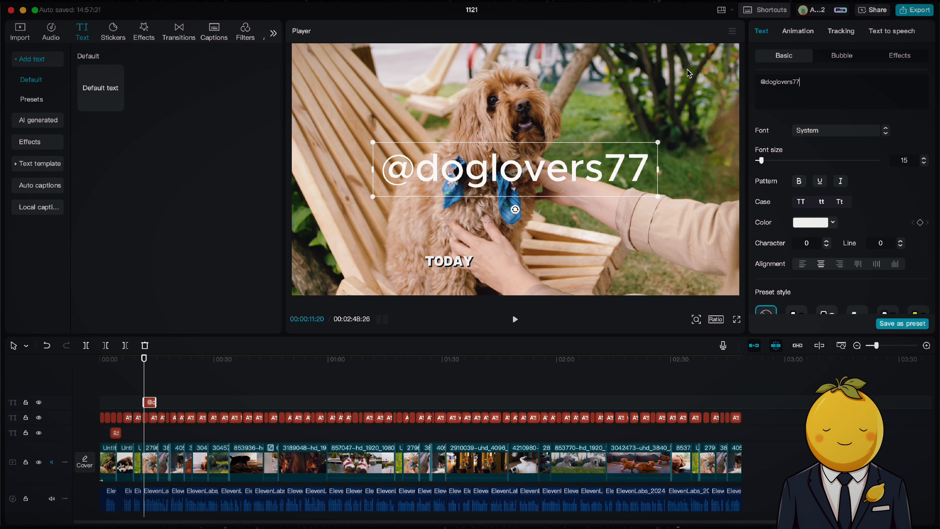
scroll(809, 162, "down", 10)
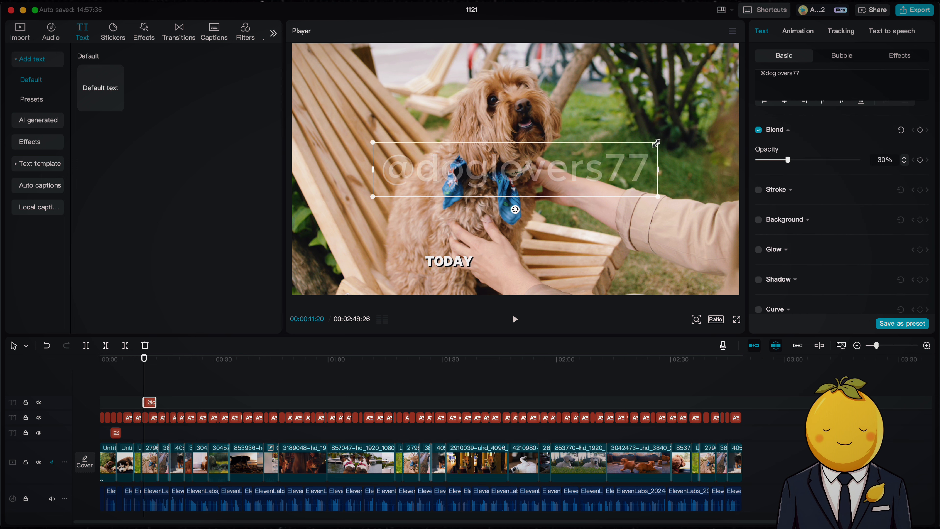
left_click_drag(656, 142, 442, 173)
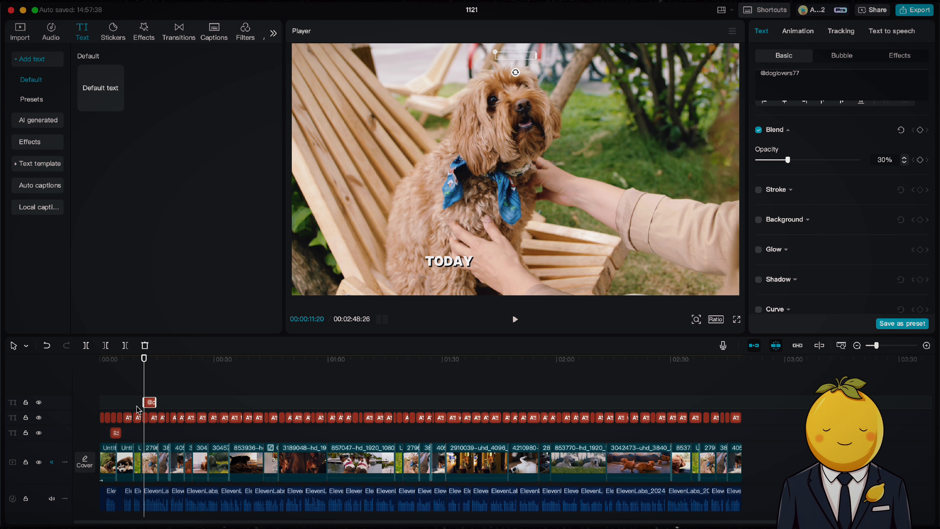
left_click_drag(140, 402, 100, 403)
left_click_drag(158, 400, 742, 402)
Step: Add the Center Light filter at intensity 43 and extend it across the entire timeline
left_click(246, 33)
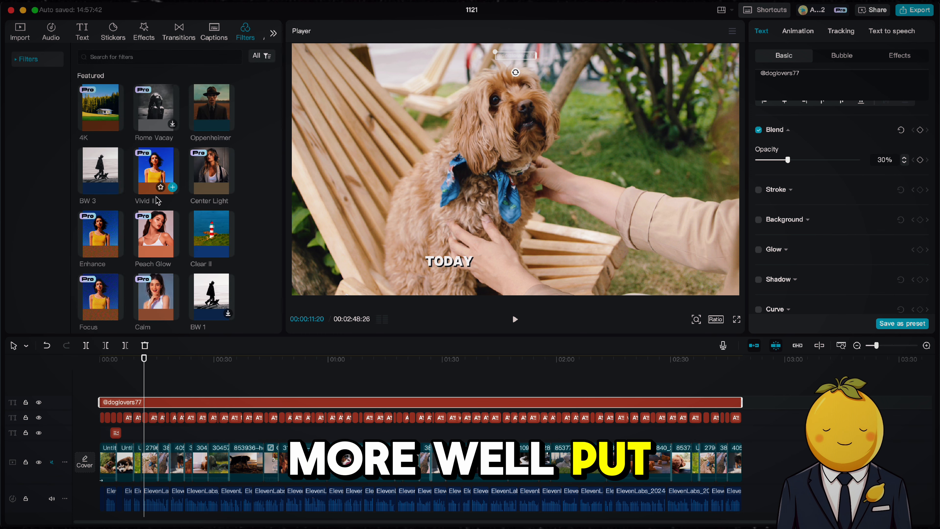
left_click_drag(209, 181, 141, 392)
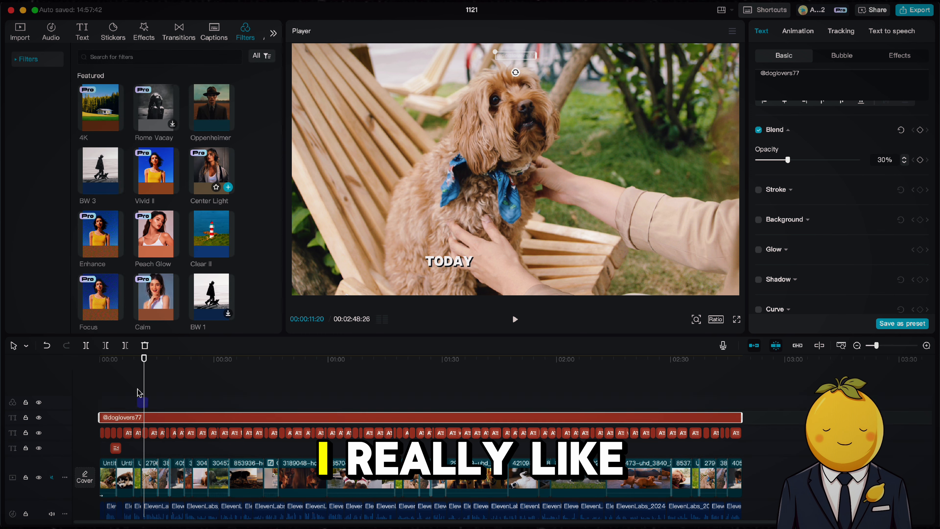
left_click_drag(838, 109, 801, 106)
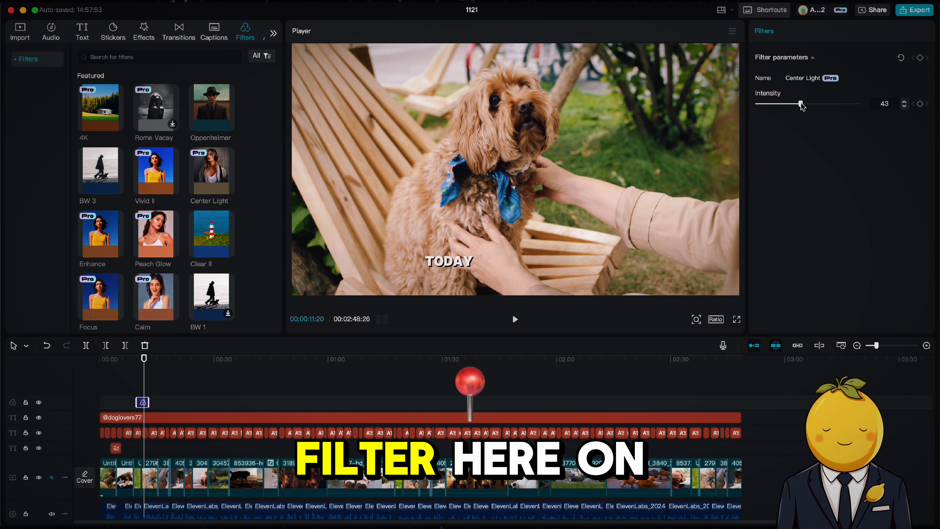
left_click_drag(136, 405, 741, 388)
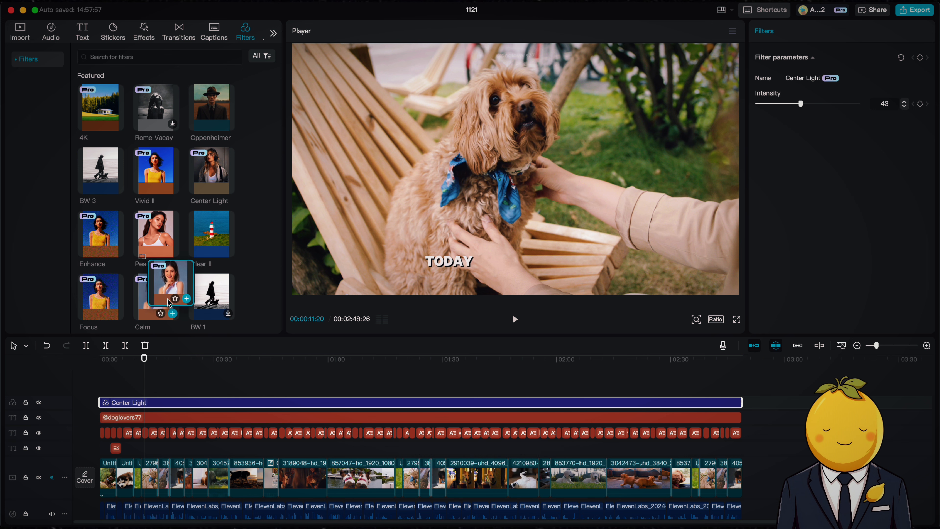
Step: Add the Calm filter as another filter layer and undo the addition
left_click_drag(168, 303, 141, 394)
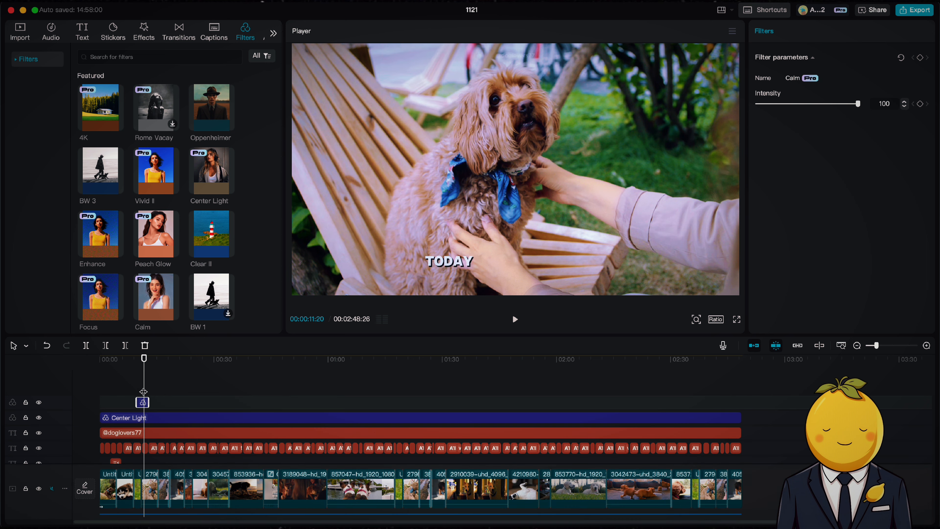
key("super+z")
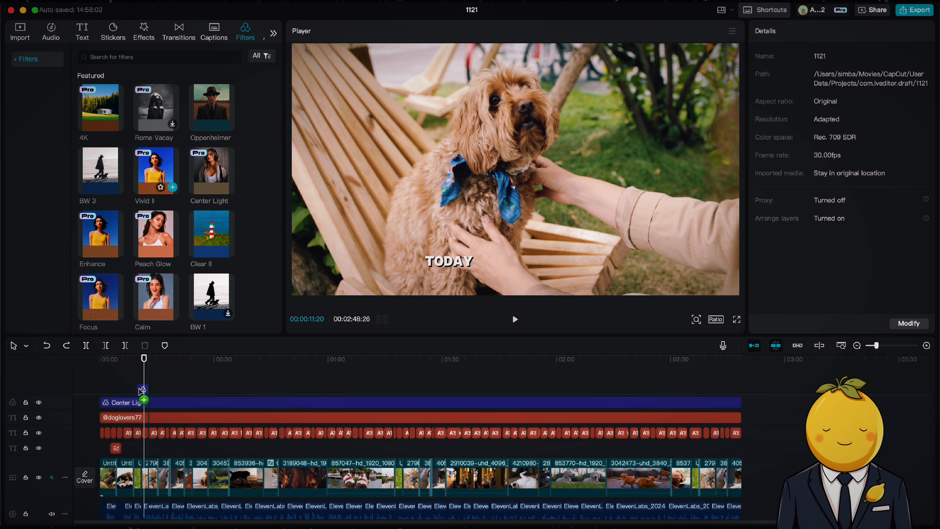
Step: Add the Vivid II filter as another filter layer at intensity 31 and extend it across the entire timeline
left_click_drag(142, 390, 143, 392)
left_click_drag(848, 105, 793, 107)
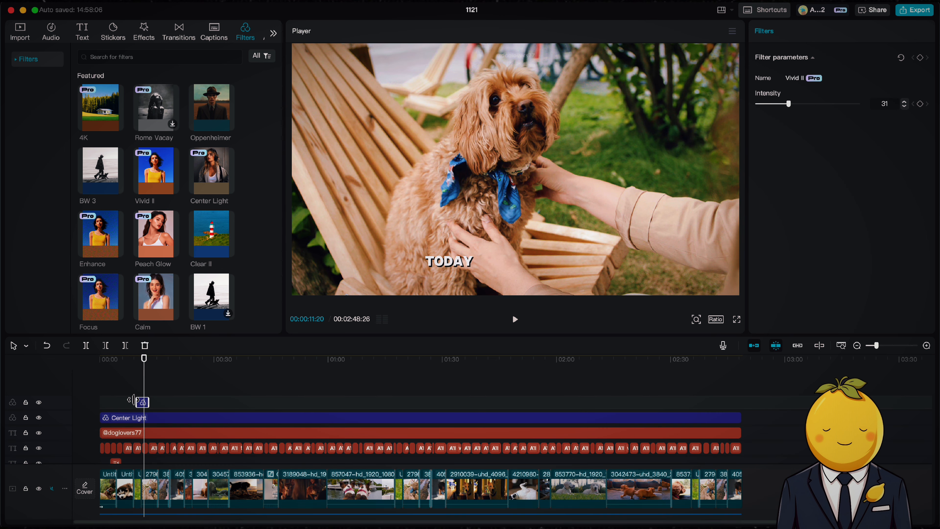
left_click_drag(132, 400, 743, 403)
Step: Browse the YouTube Studio audio library for a suitable background music track
key("space")
scroll(559, 430, "down", 3)
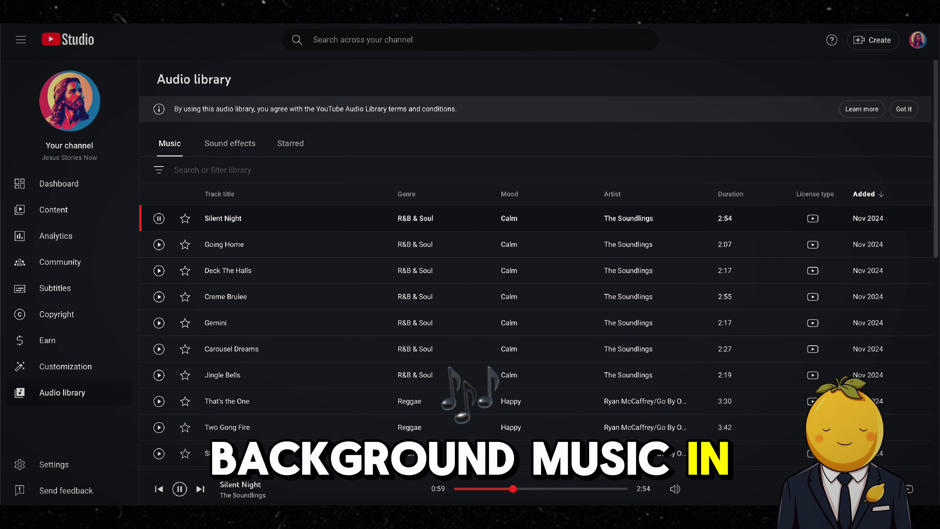
scroll(490, 321, "down", 5)
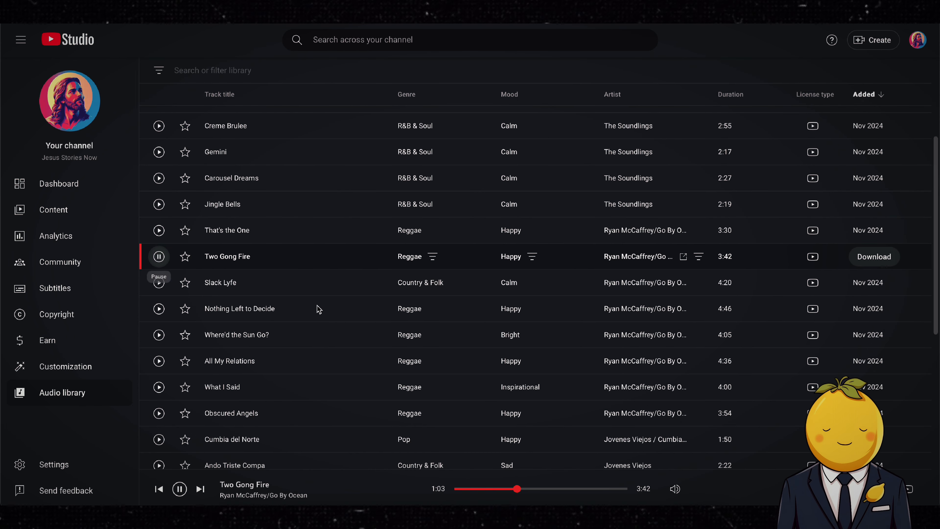
scroll(426, 389, "down", 5)
scroll(525, 326, "down", 6)
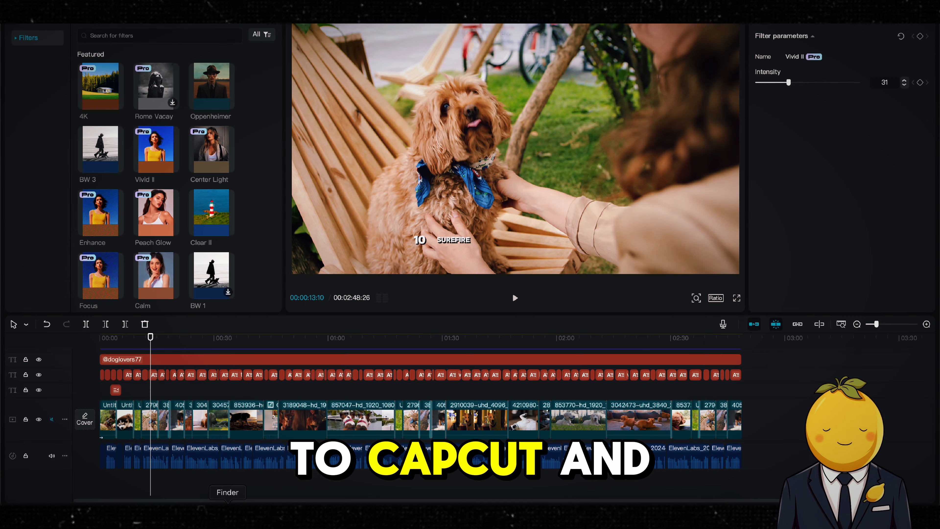
Step: Add the Two Gong Fire music file to a new audio track at the timeline start and lower its volume to -21.1 dB
left_click_drag(436, 86, 382, 487)
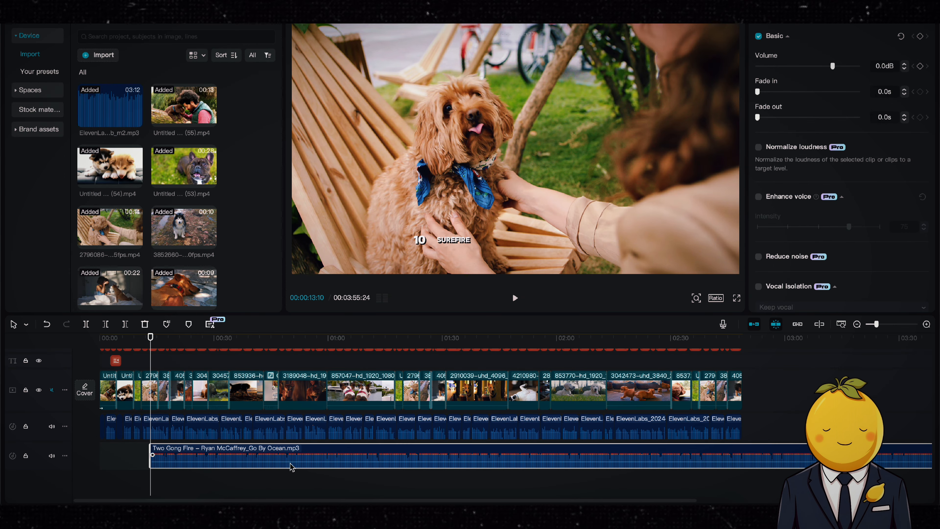
left_click_drag(291, 463, 245, 460)
key("space")
left_click_drag(549, 468, 549, 465)
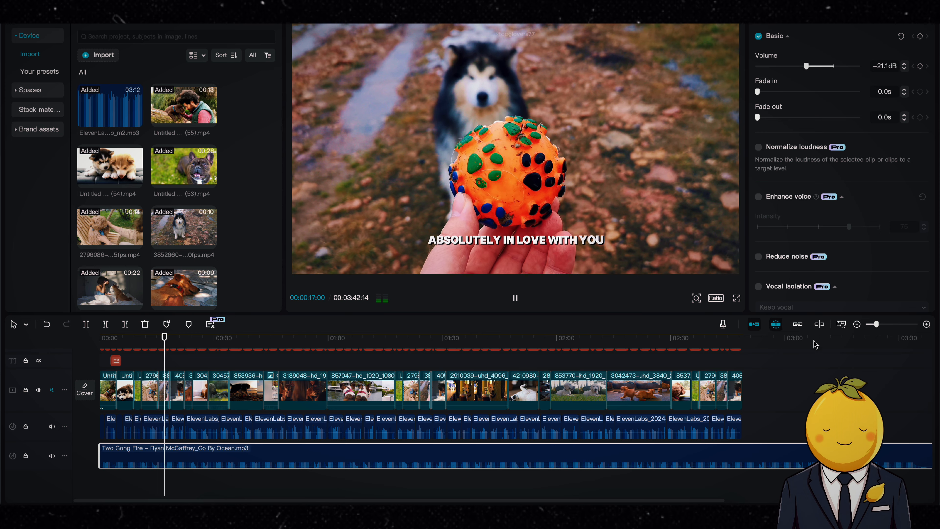
Step: Trim the music track's end so it finishes with the end of the video
left_click_drag(878, 324, 878, 324)
scroll(663, 429, "right", 5)
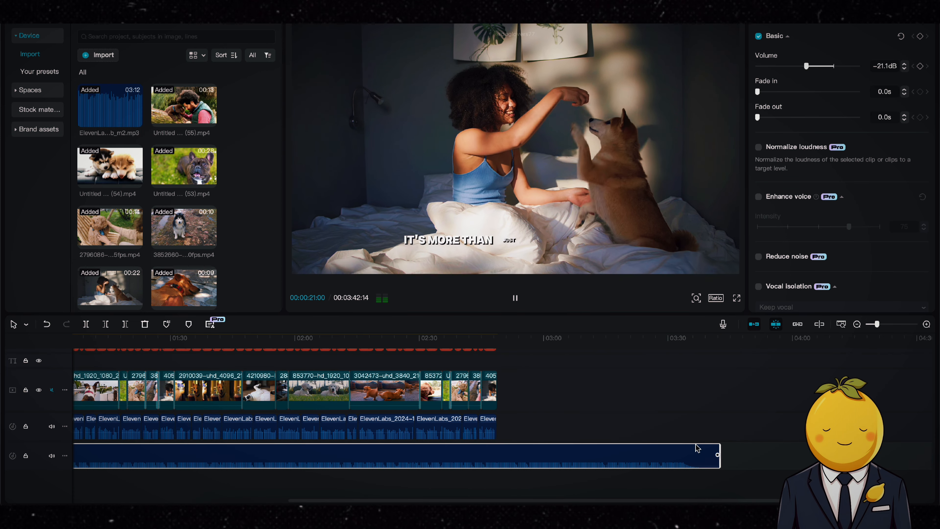
left_click_drag(719, 450, 498, 450)
scroll(593, 395, "left", 5)
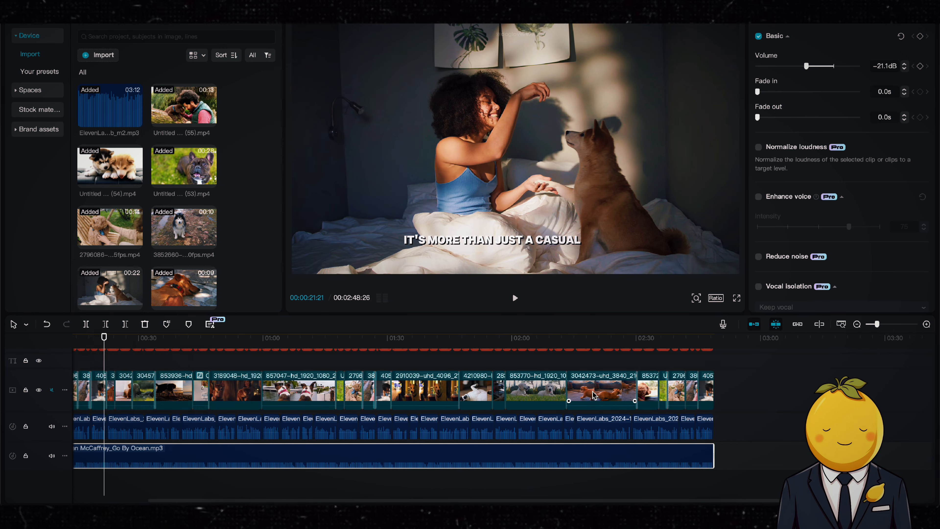
Step: Export the project named AI Dog Lovers as a 4K mp4 video
scroll(593, 395, "left", 2)
scroll(584, 397, "up", 2)
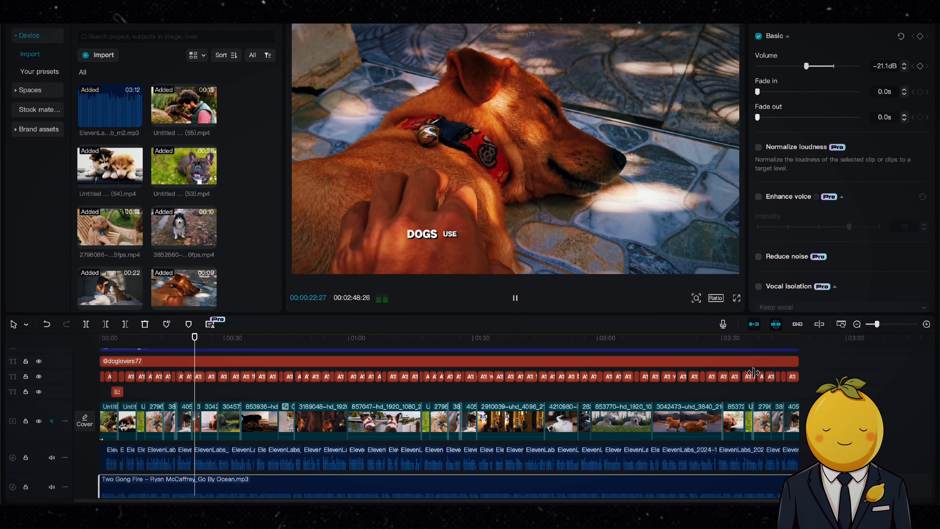
left_click(800, 339)
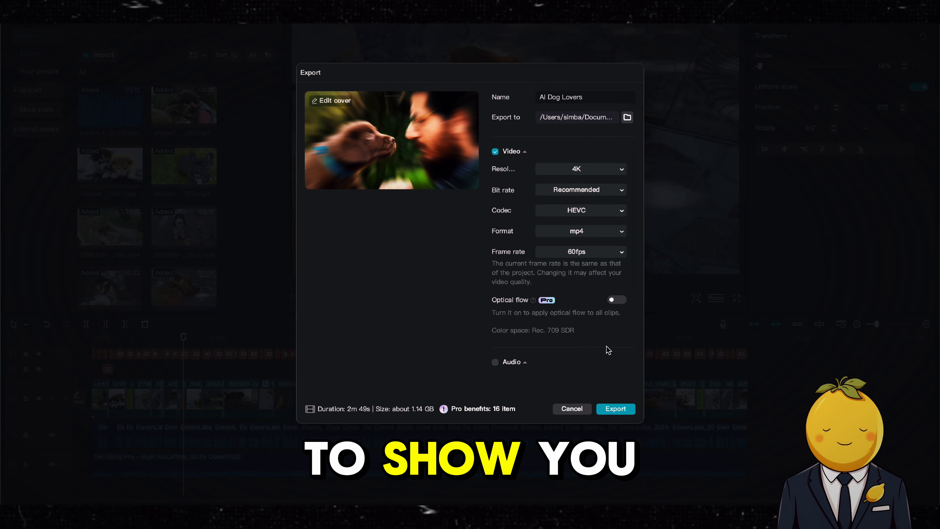
left_click(616, 409)
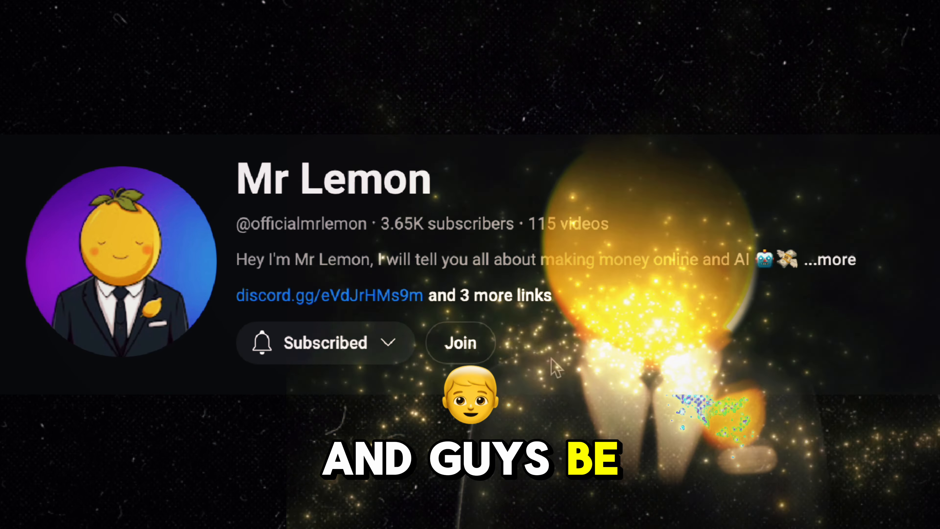
left_click(461, 342)
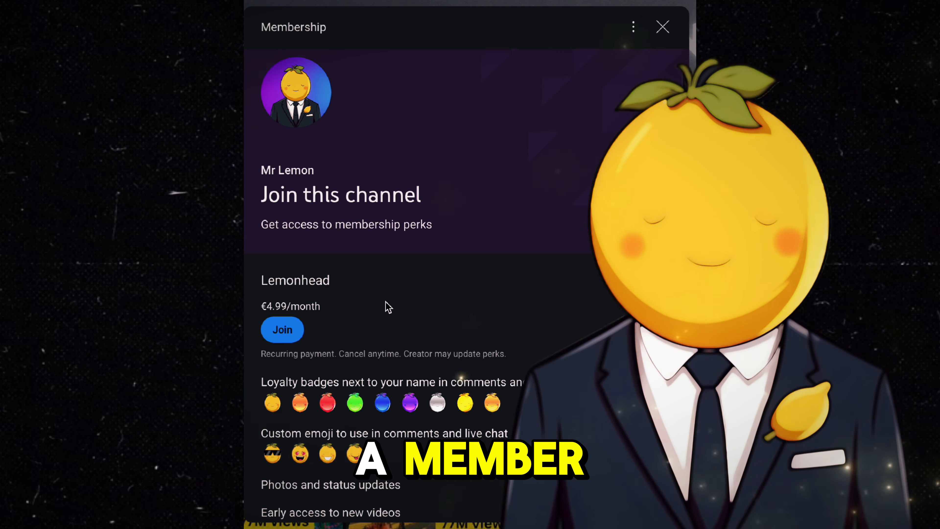